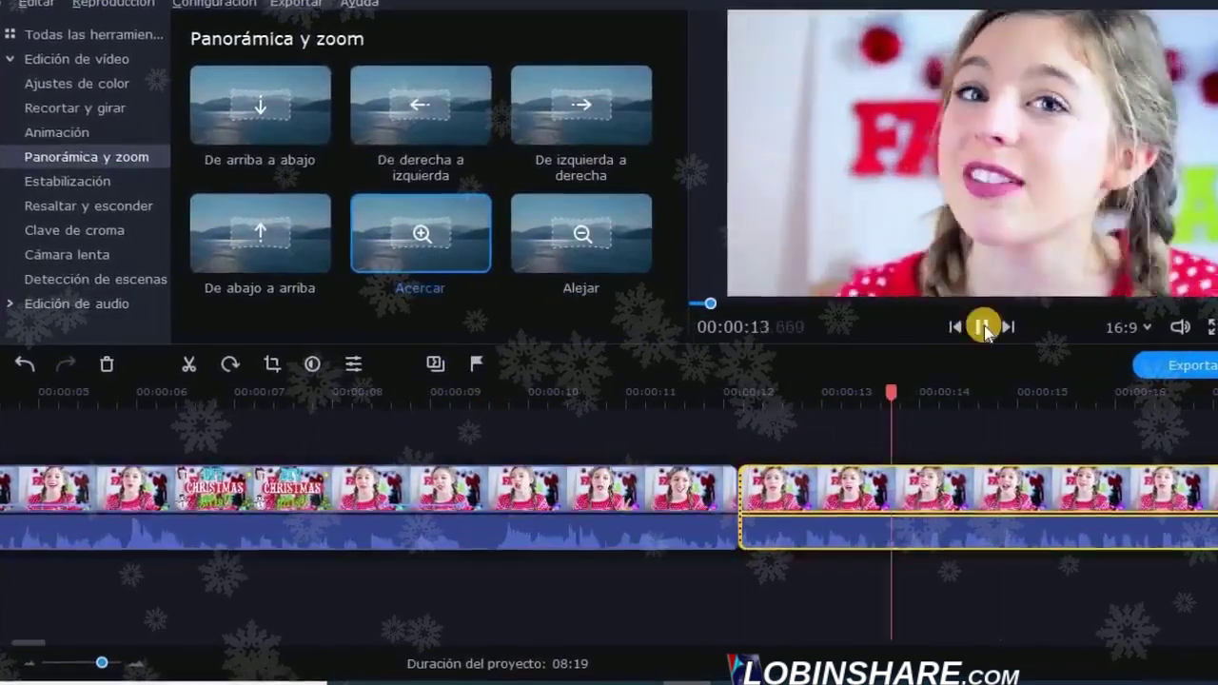
pyautogui.rightClick(604, 481)
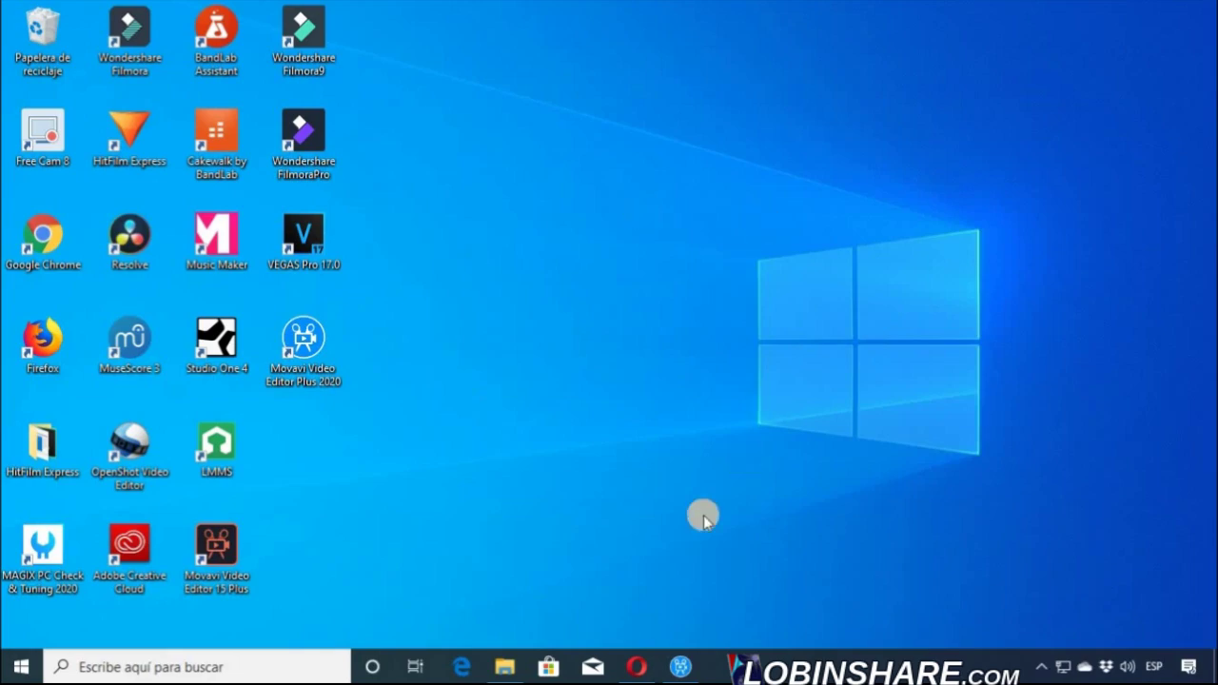
# Switch to Movavi Video Editor Plus, import Imagen1.png and place it on the video track.
pyautogui.click(678, 666)
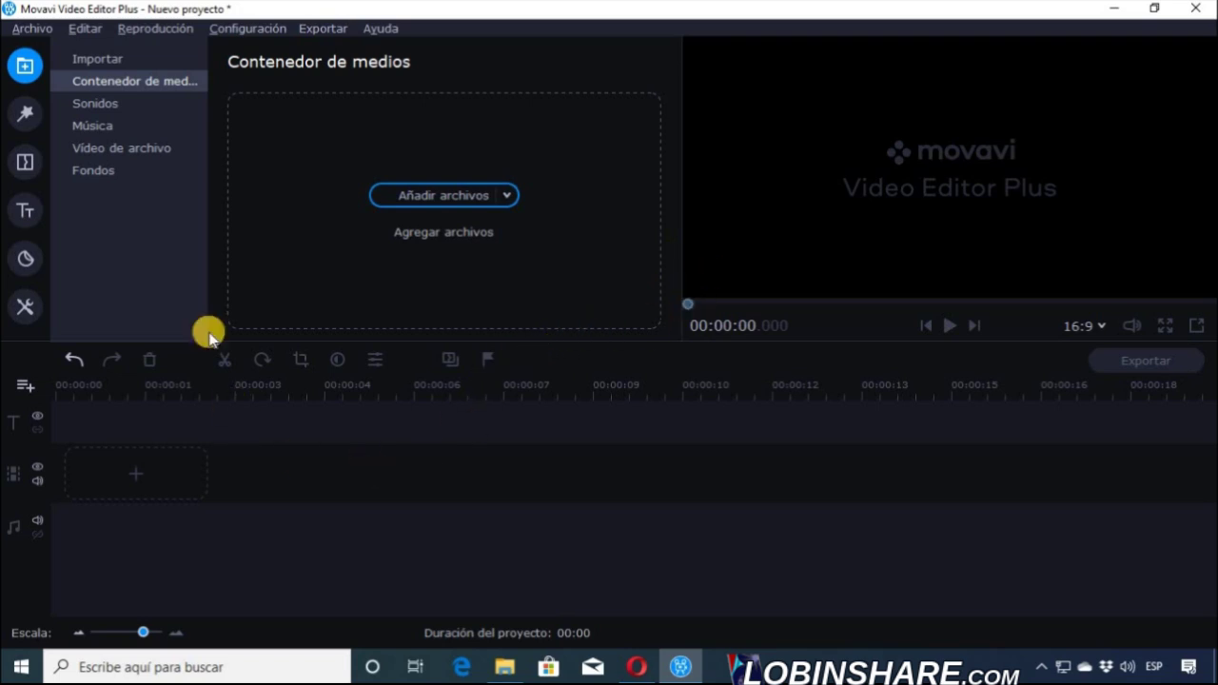
pyautogui.click(430, 195)
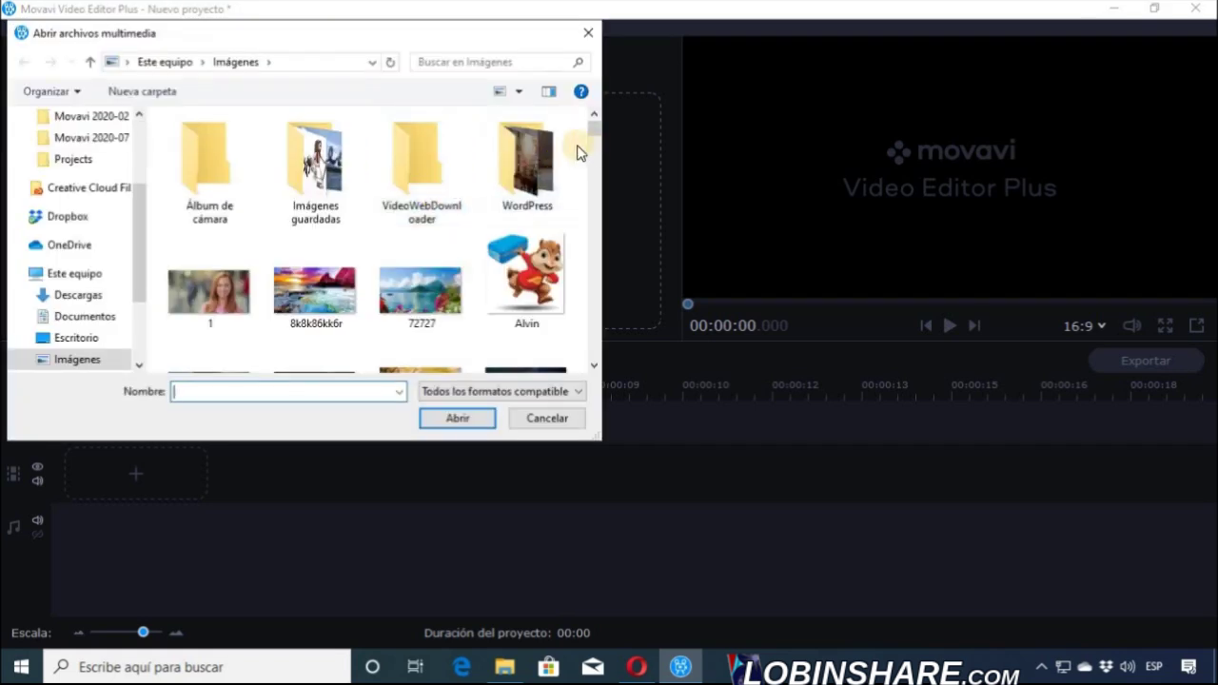
pyautogui.moveTo(594, 133); pyautogui.dragTo(593, 243)
pyautogui.click(314, 147)
pyautogui.click(481, 418)
pyautogui.moveTo(329, 161); pyautogui.dragTo(285, 478)
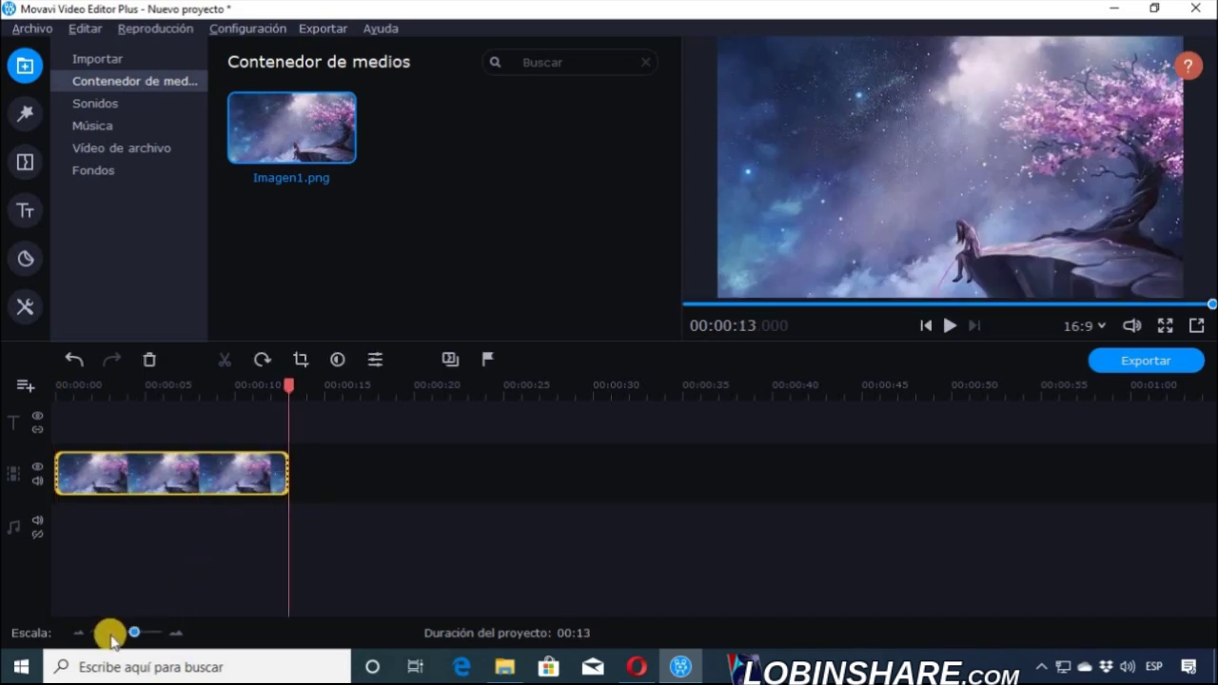
# Play the image clip from its start to preview it without any effect.
pyautogui.moveTo(133, 636); pyautogui.dragTo(144, 632)
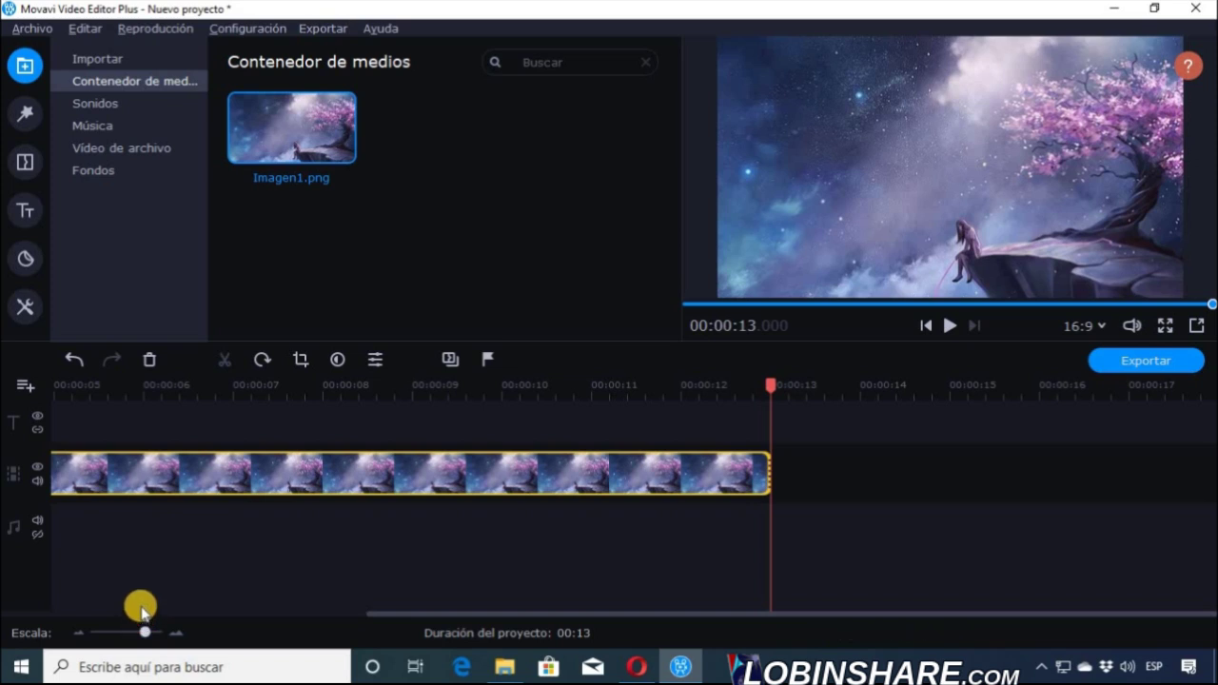
pyautogui.moveTo(438, 623); pyautogui.dragTo(143, 631)
pyautogui.click(59, 385)
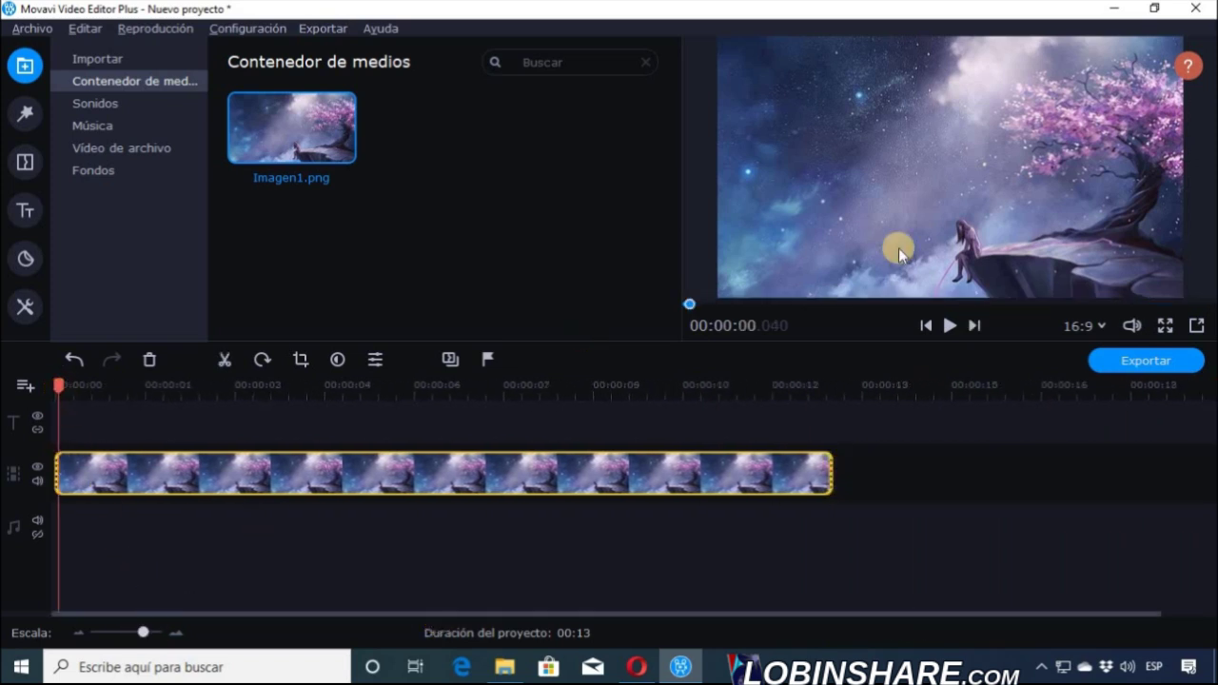
pyautogui.click(949, 327)
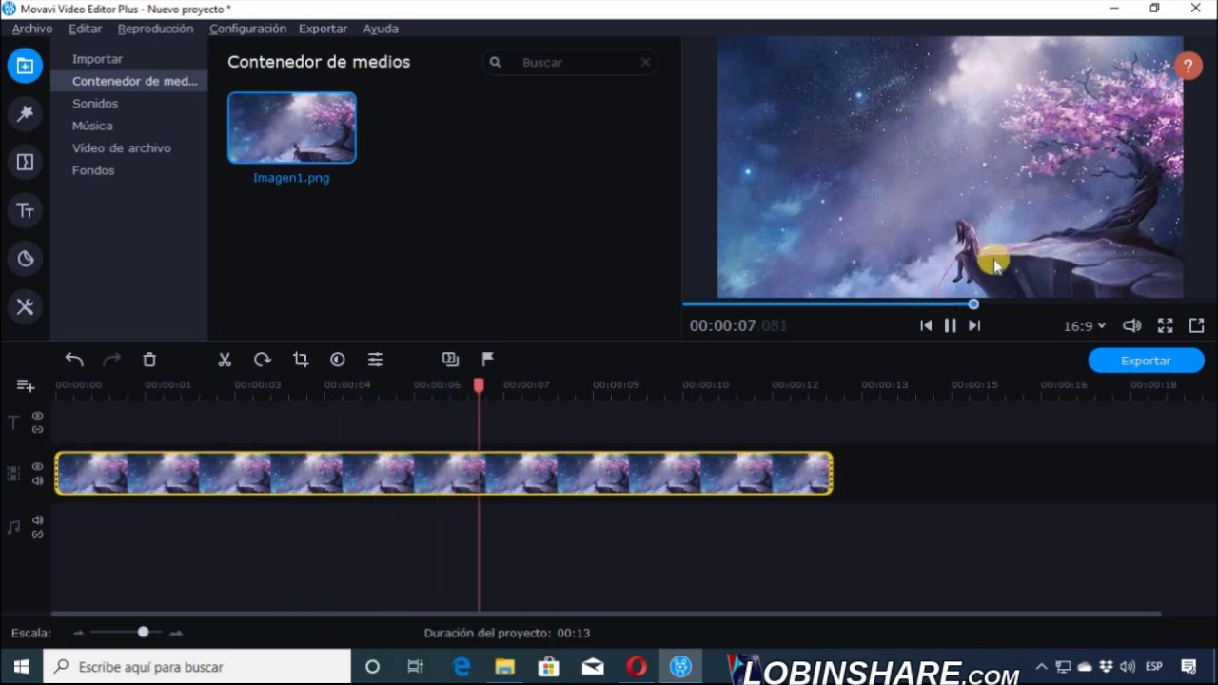
pyautogui.click(951, 325)
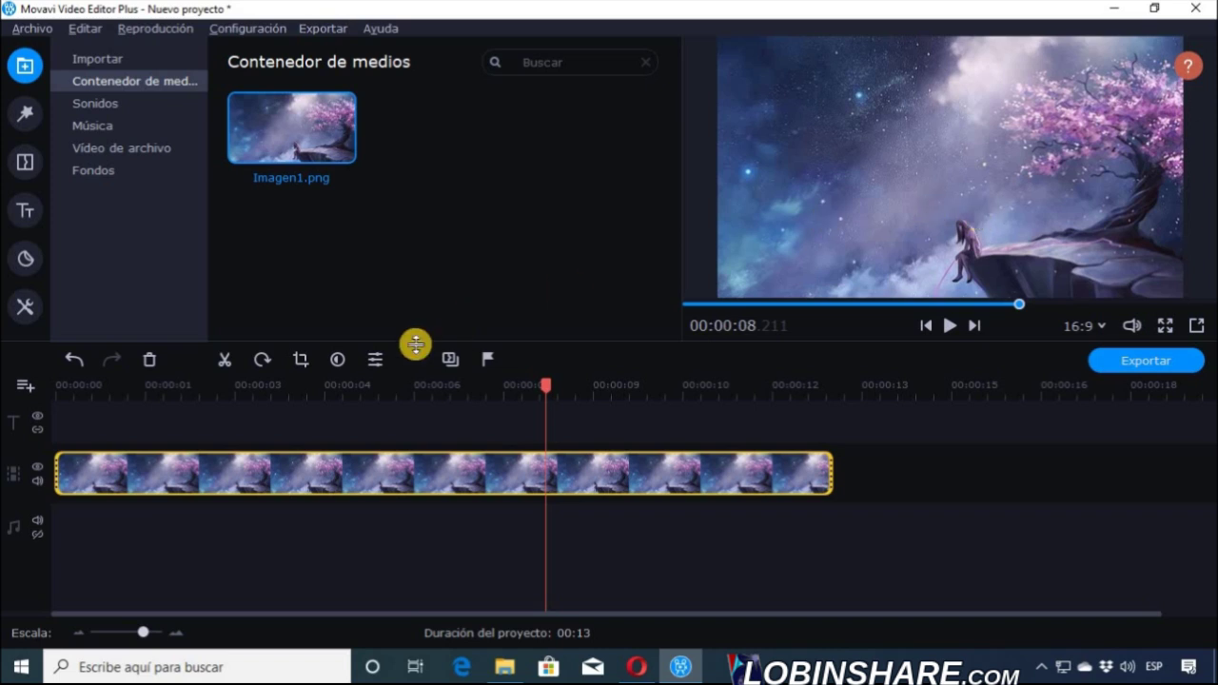
# Examine the editing tools offered for the image clip at about 1.8 seconds without choosing one.
pyautogui.click(172, 388)
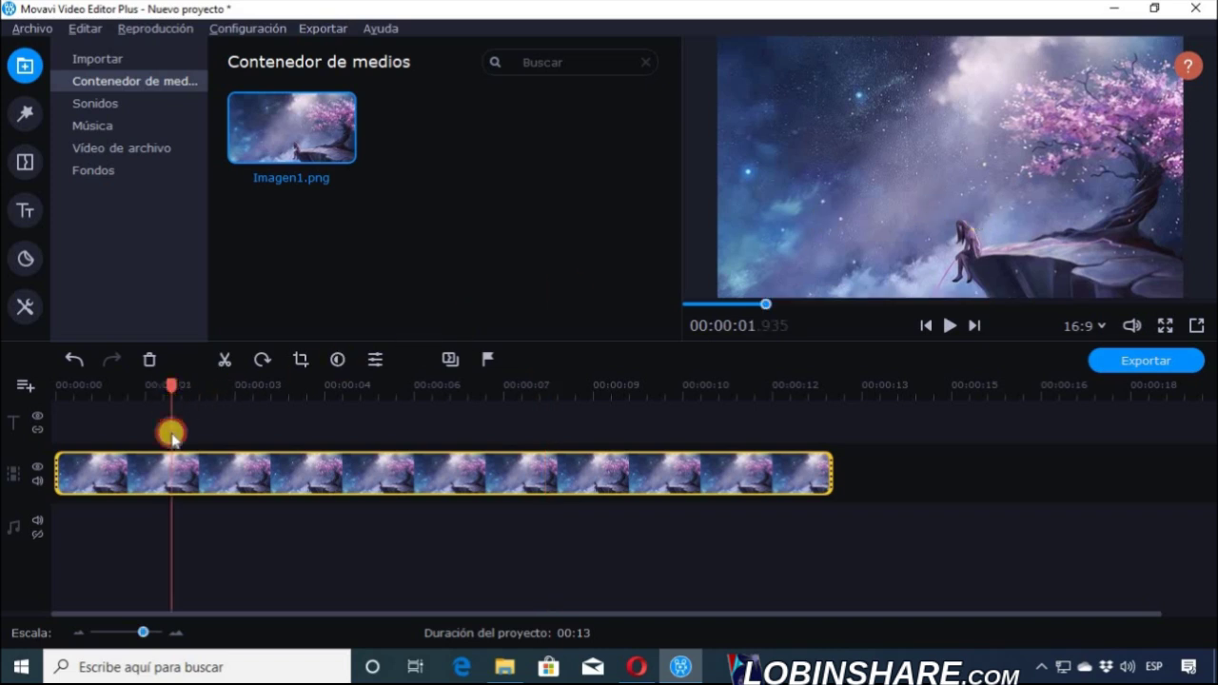
pyautogui.click(168, 485)
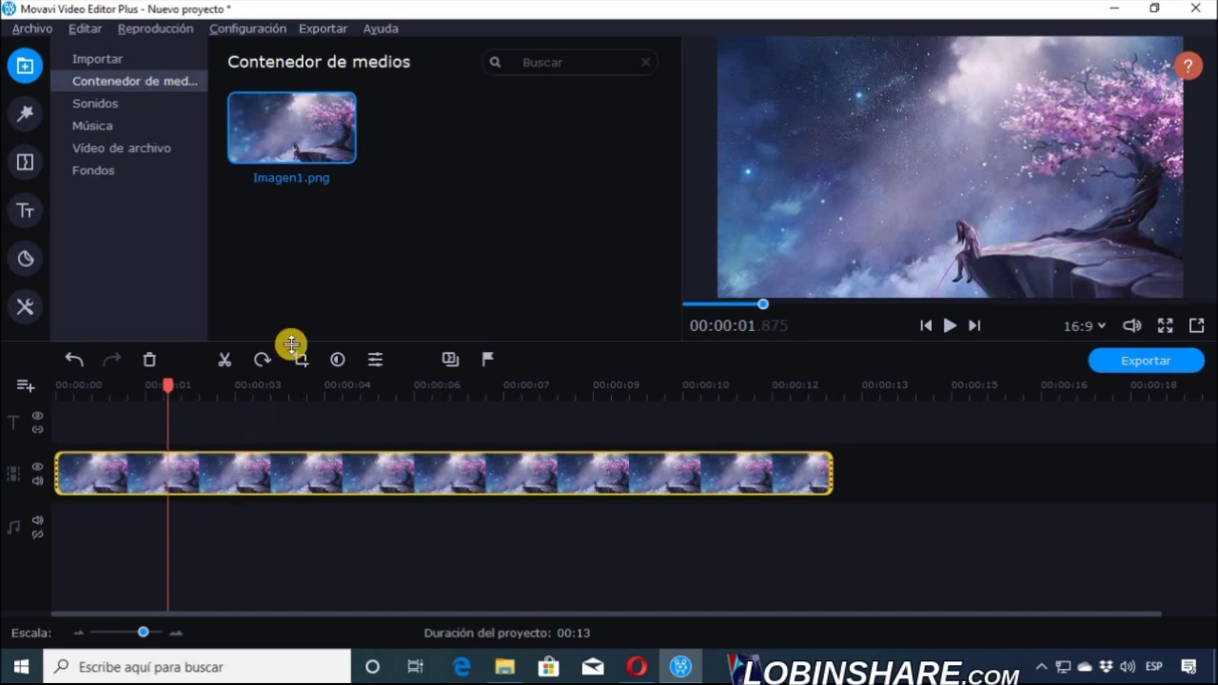
pyautogui.rightClick(166, 468)
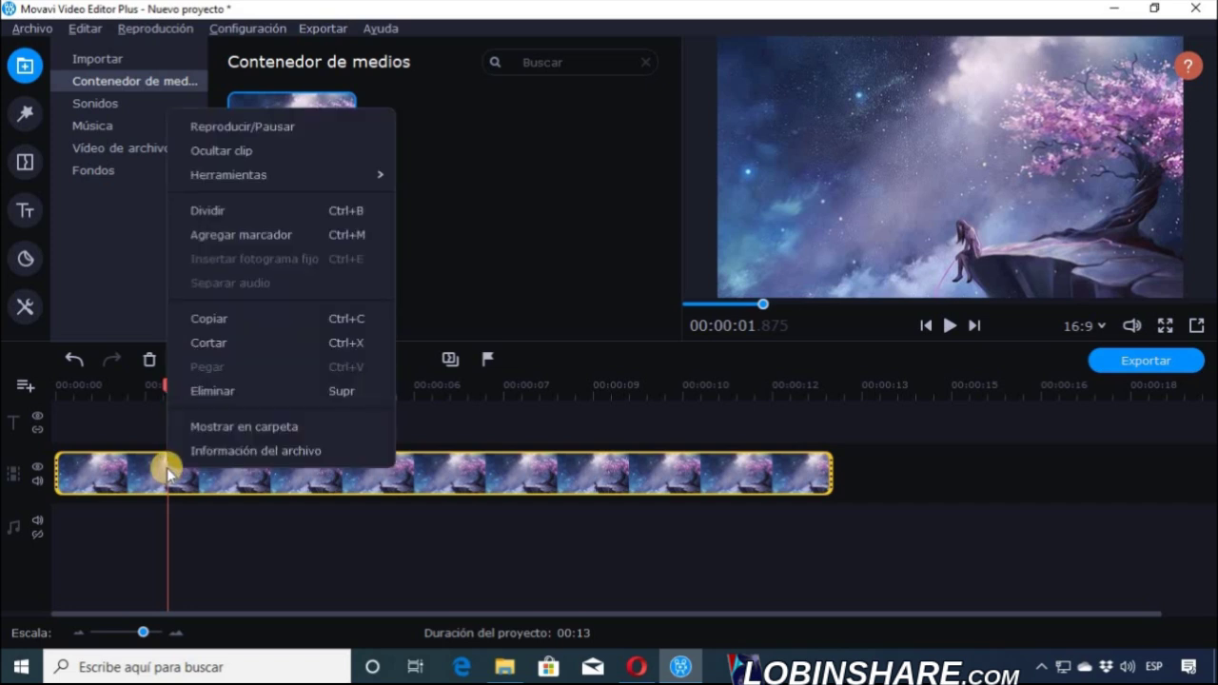
pyautogui.moveTo(354, 179)
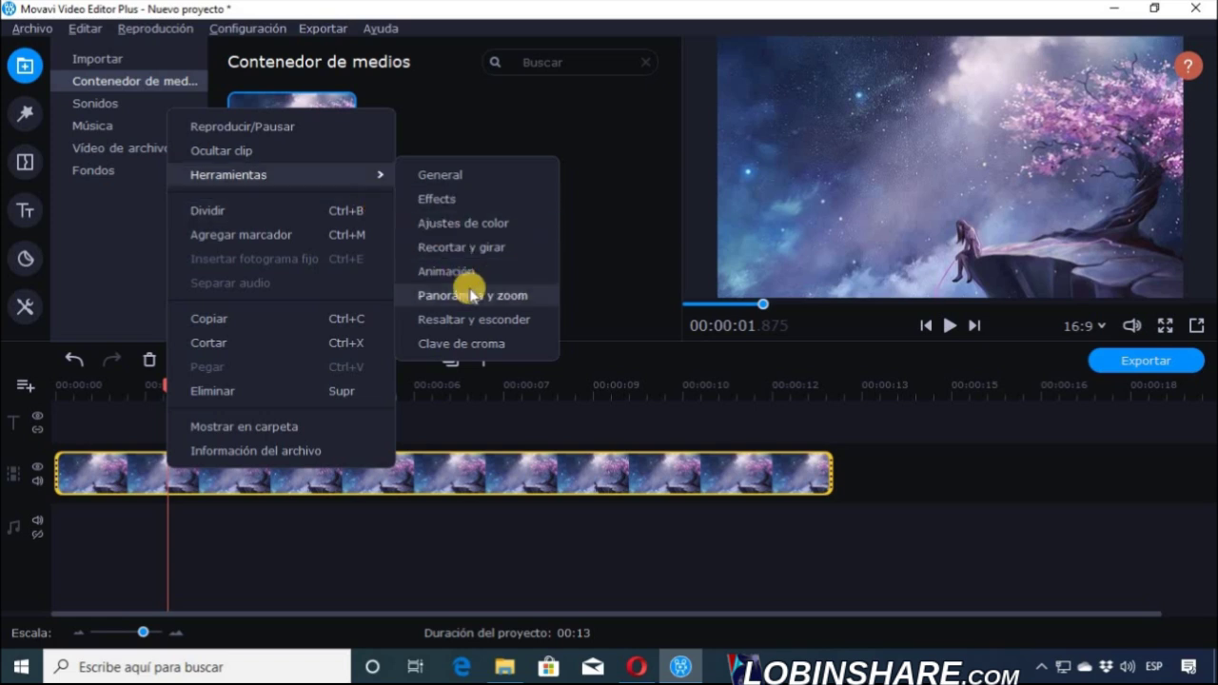
pyautogui.click(164, 486)
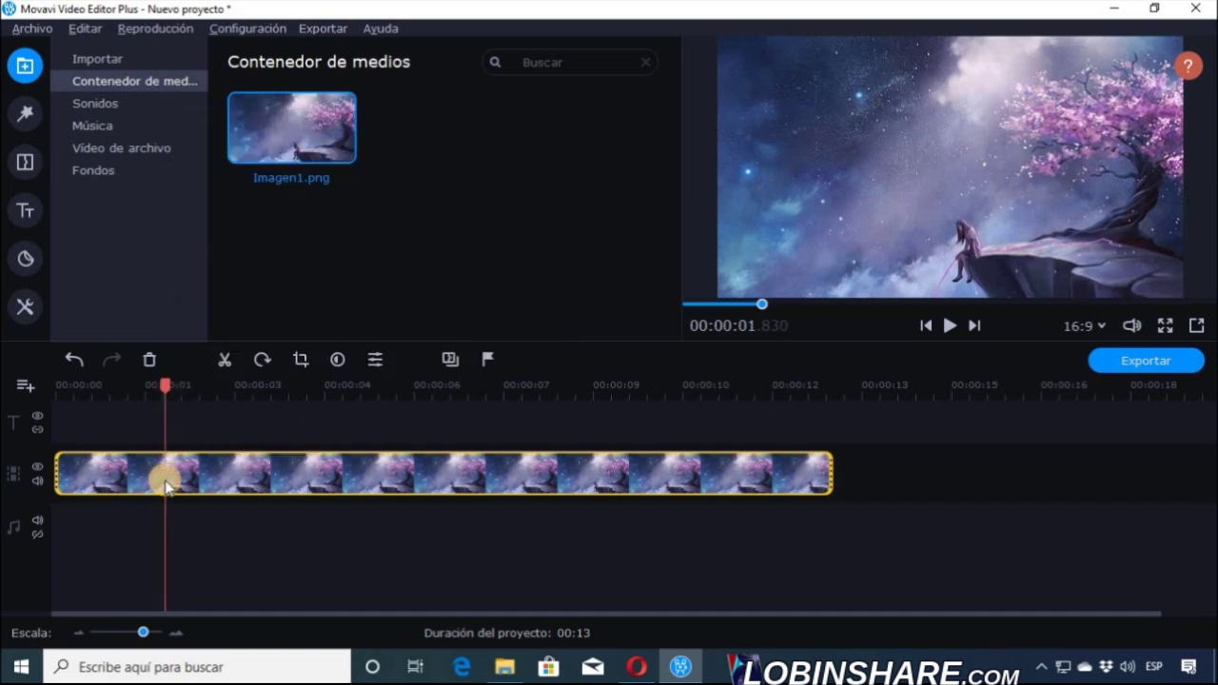
# Show the Panorámica y zoom effects among the video editing tools.
pyautogui.click(27, 308)
pyautogui.click(60, 84)
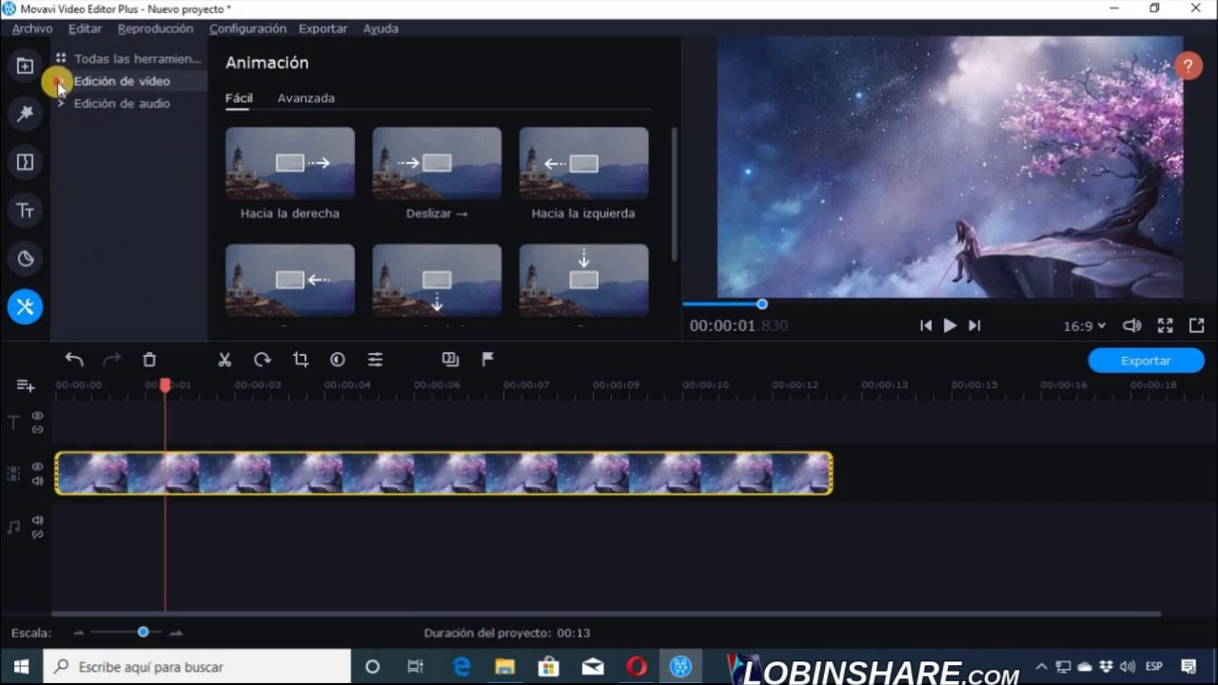
pyautogui.click(60, 83)
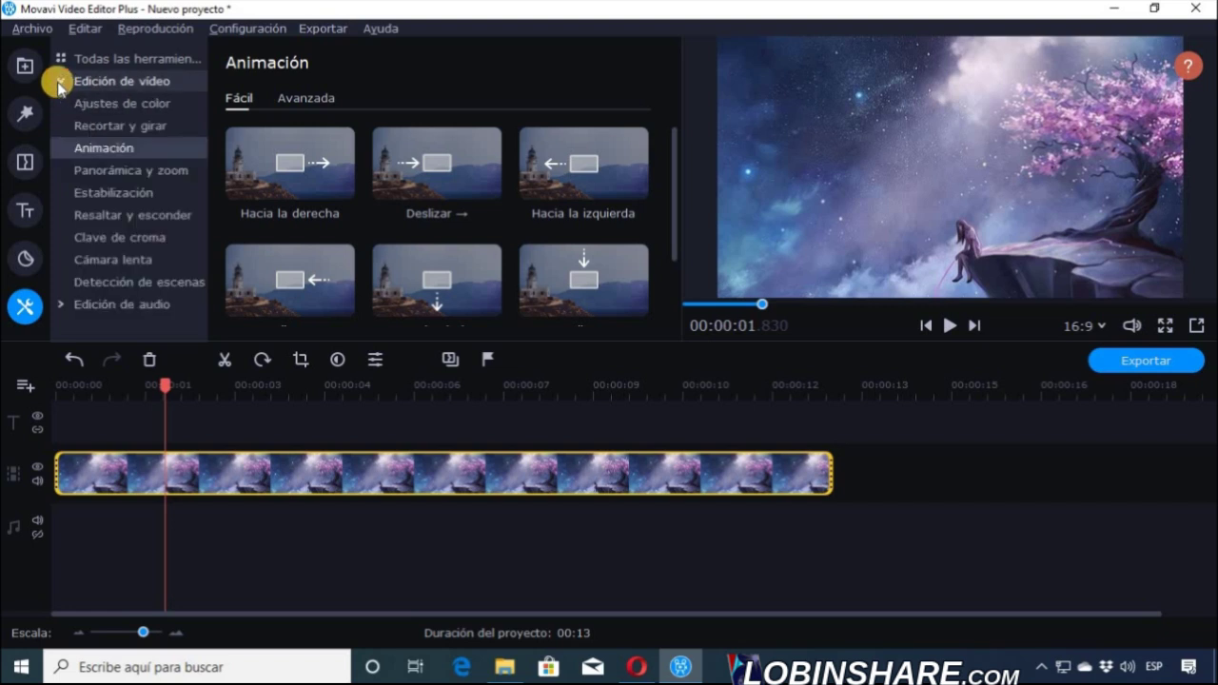
pyautogui.click(106, 174)
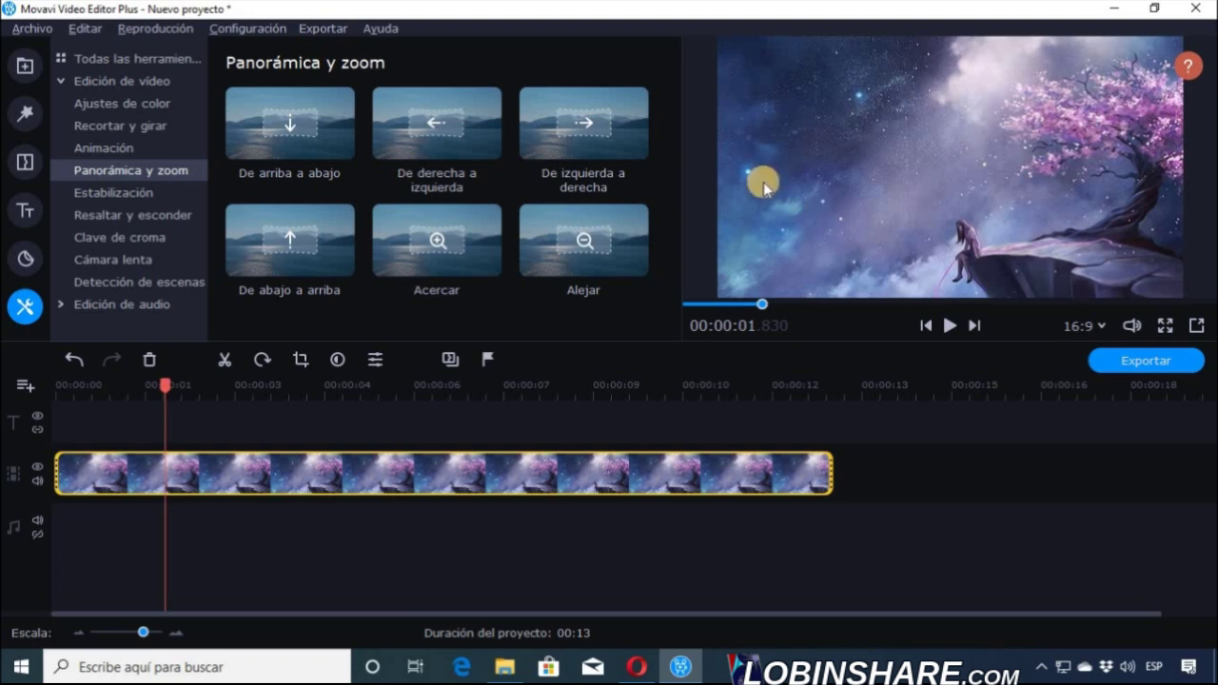
# Preview the Acercar and Alejar zoom effects.
pyautogui.click(479, 269)
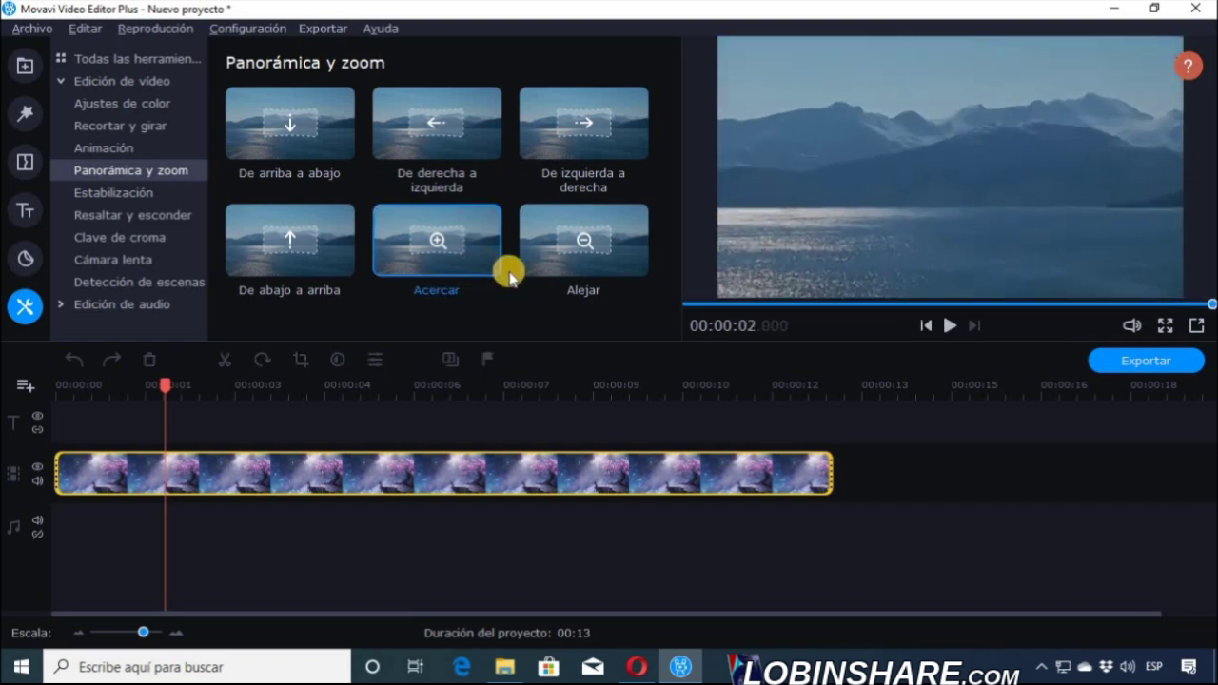
pyautogui.click(532, 271)
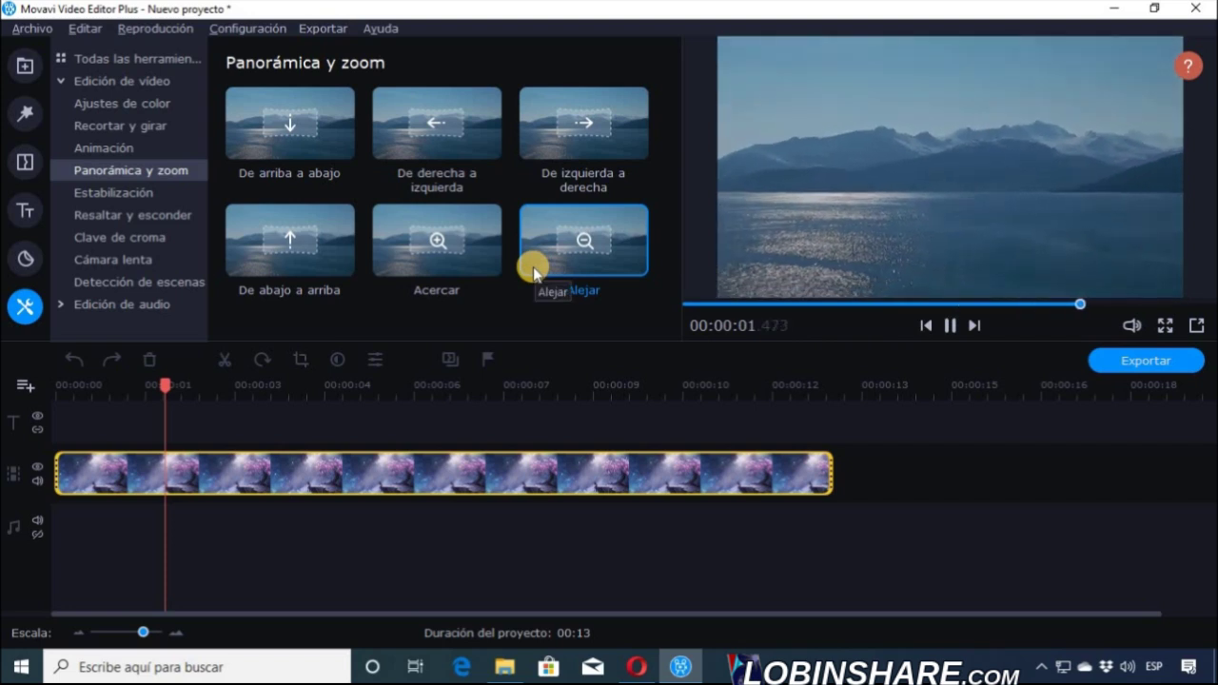
pyautogui.click(487, 269)
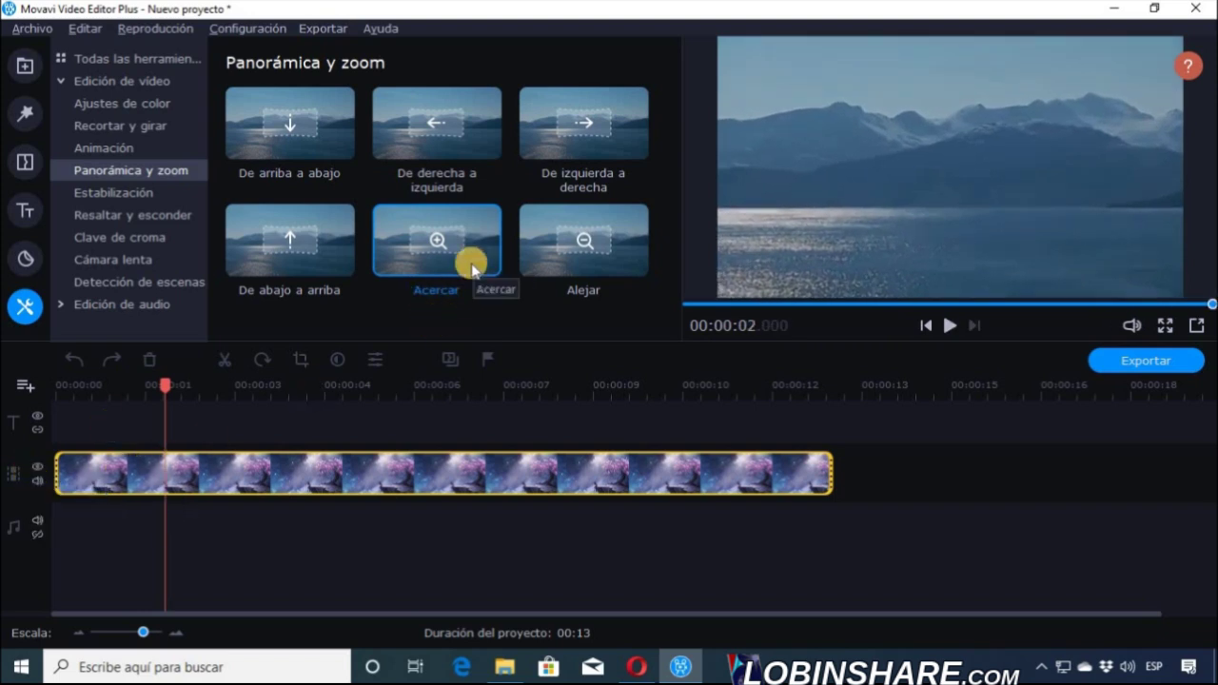
# Apply the Acercar effect to the image clip at about 1.4 seconds and move its zoom frame over the seated girl.
pyautogui.moveTo(473, 270); pyautogui.dragTo(138, 466)
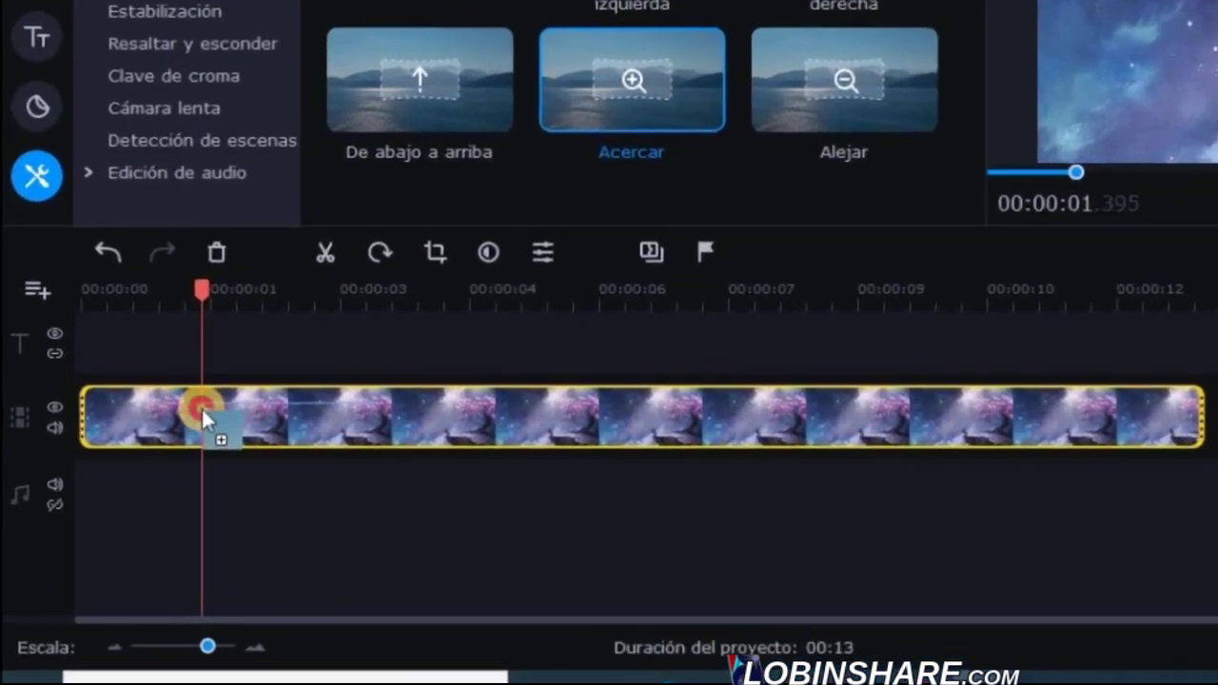
pyautogui.moveTo(200, 406); pyautogui.dragTo(207, 415)
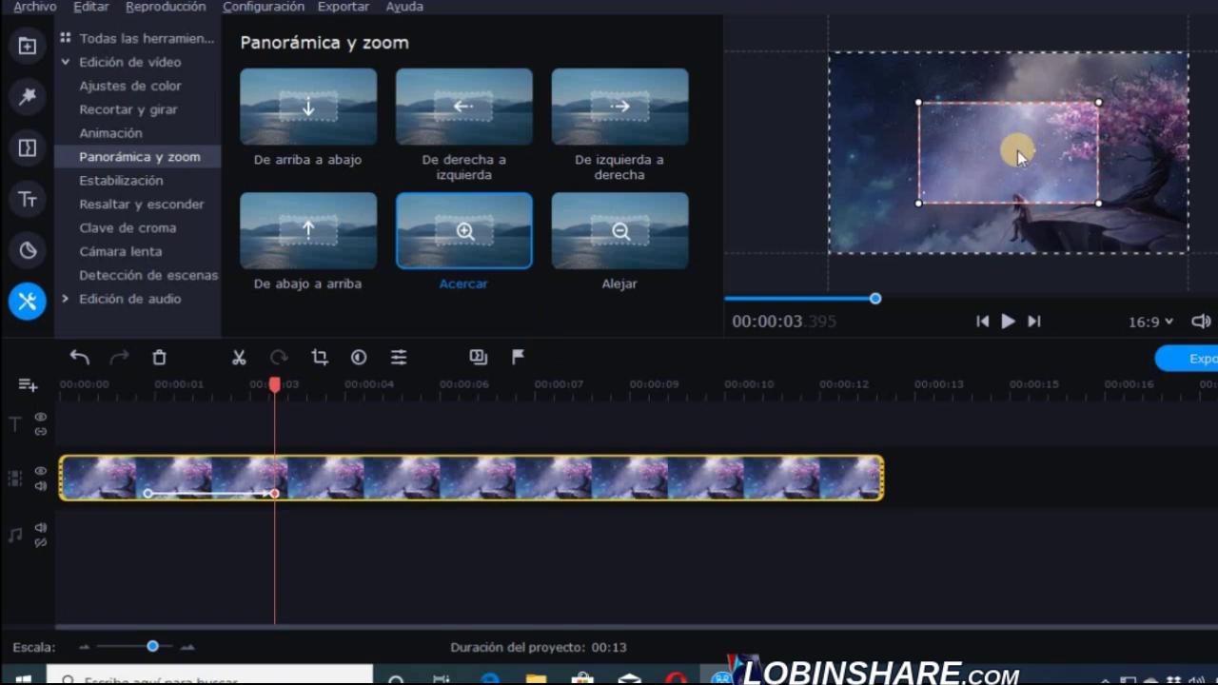
pyautogui.moveTo(1017, 155); pyautogui.dragTo(1033, 205)
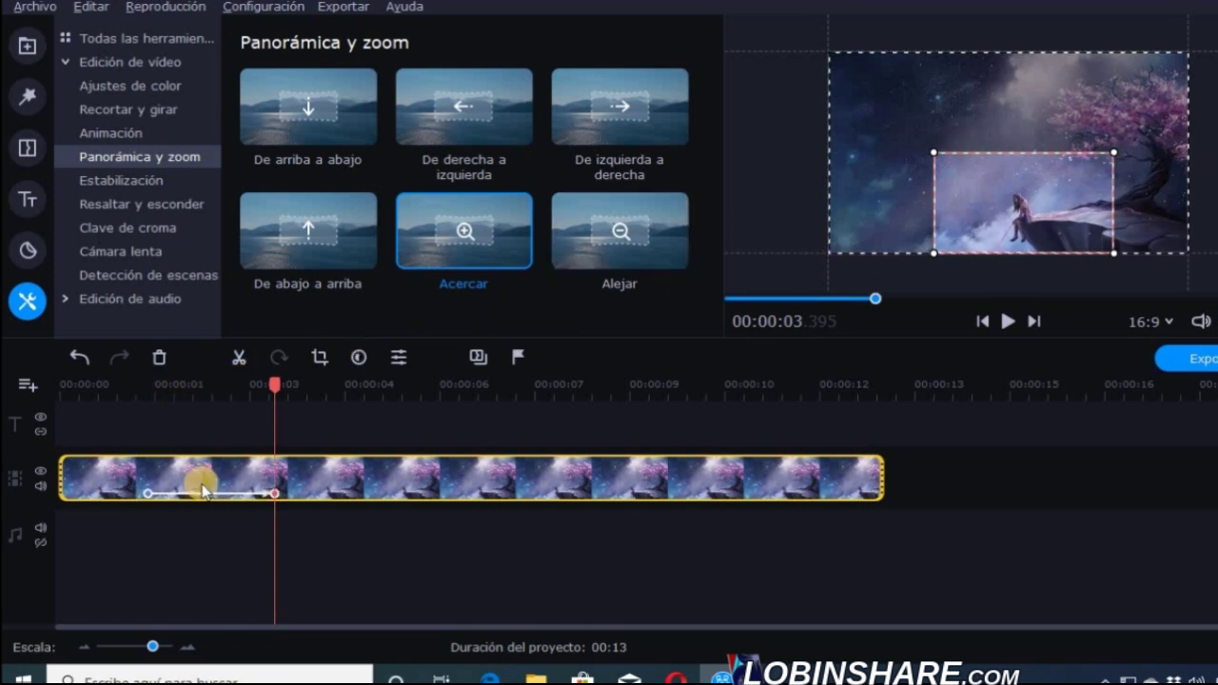
# Check the zoom by viewing its start and end keyframes, scrubbing through it and playing the clip from the beginning.
pyautogui.click(150, 390)
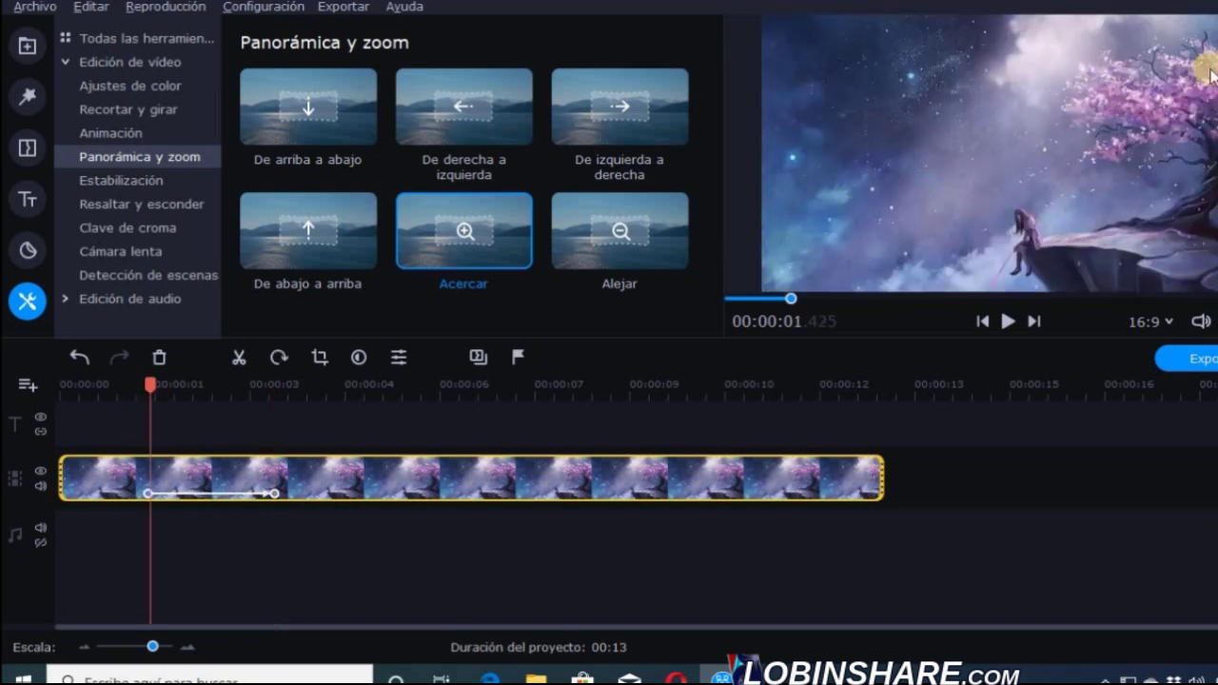
pyautogui.click(273, 392)
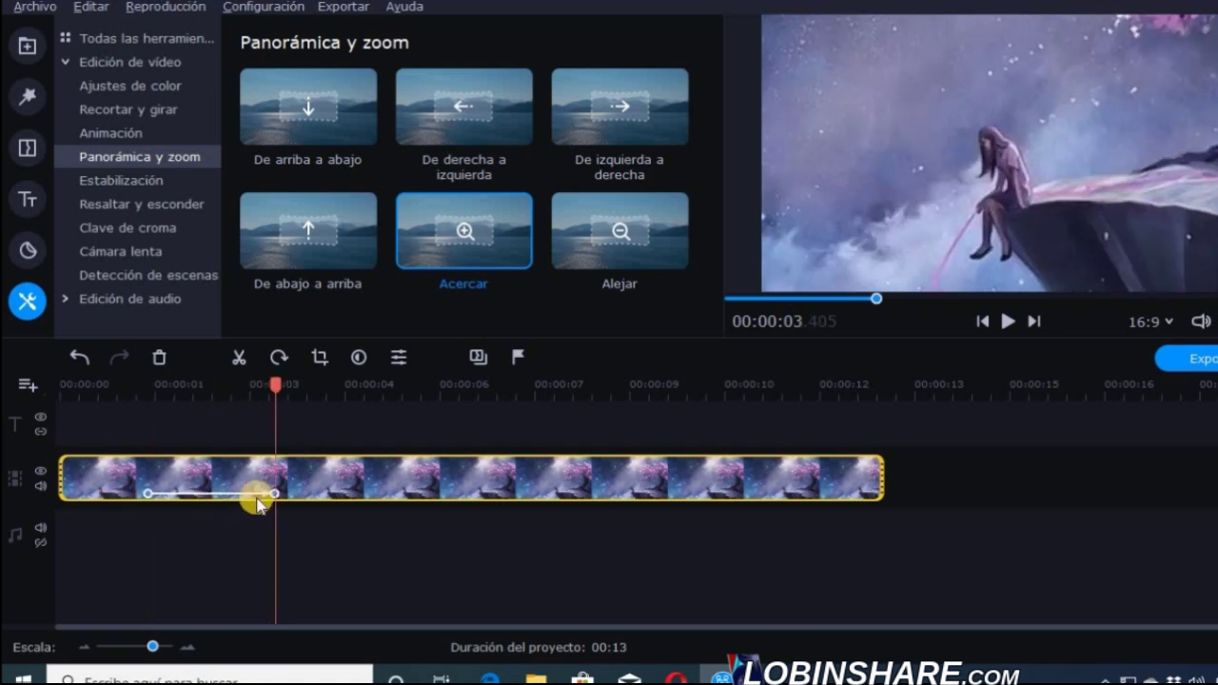
pyautogui.click(59, 388)
pyautogui.moveTo(74, 392); pyautogui.dragTo(131, 390)
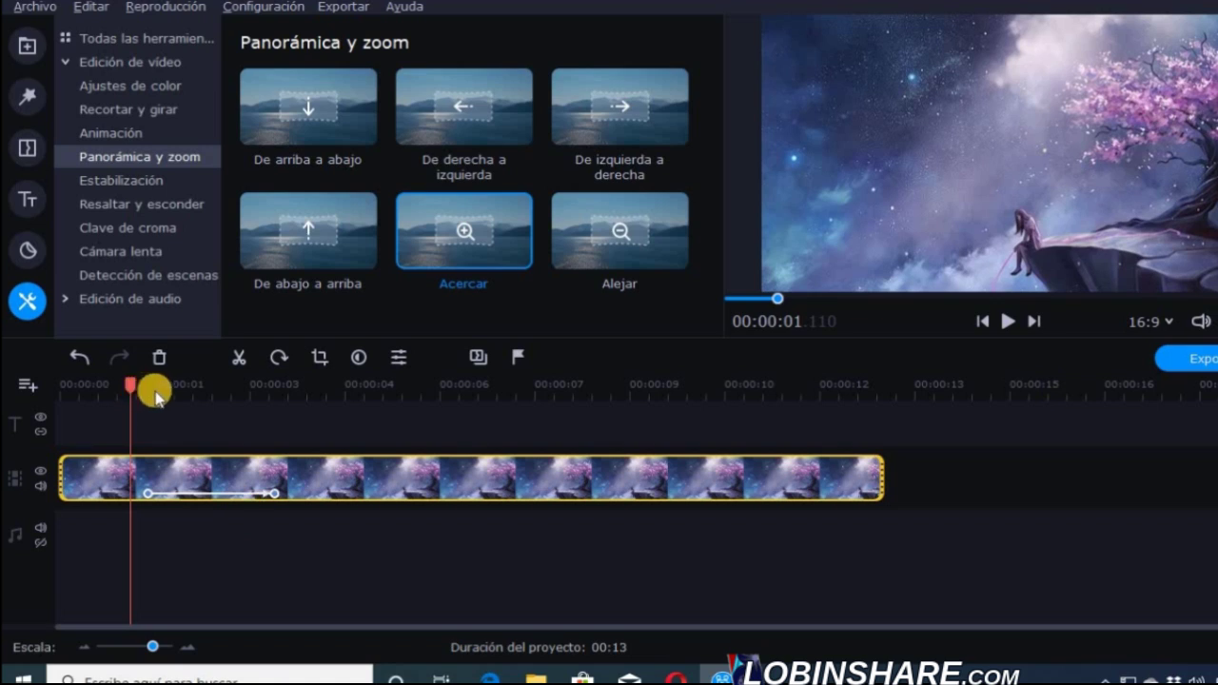
pyautogui.moveTo(155, 392); pyautogui.dragTo(274, 384)
pyautogui.click(293, 389)
pyautogui.moveTo(320, 398); pyautogui.dragTo(457, 378)
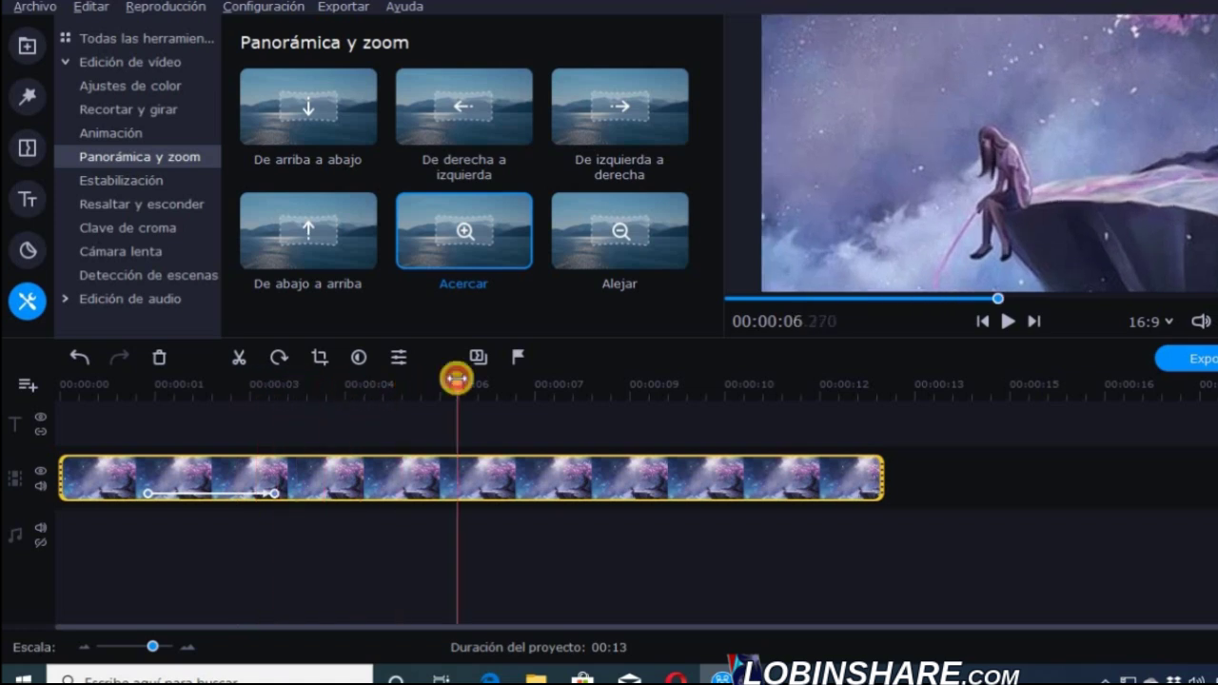
pyautogui.click(61, 387)
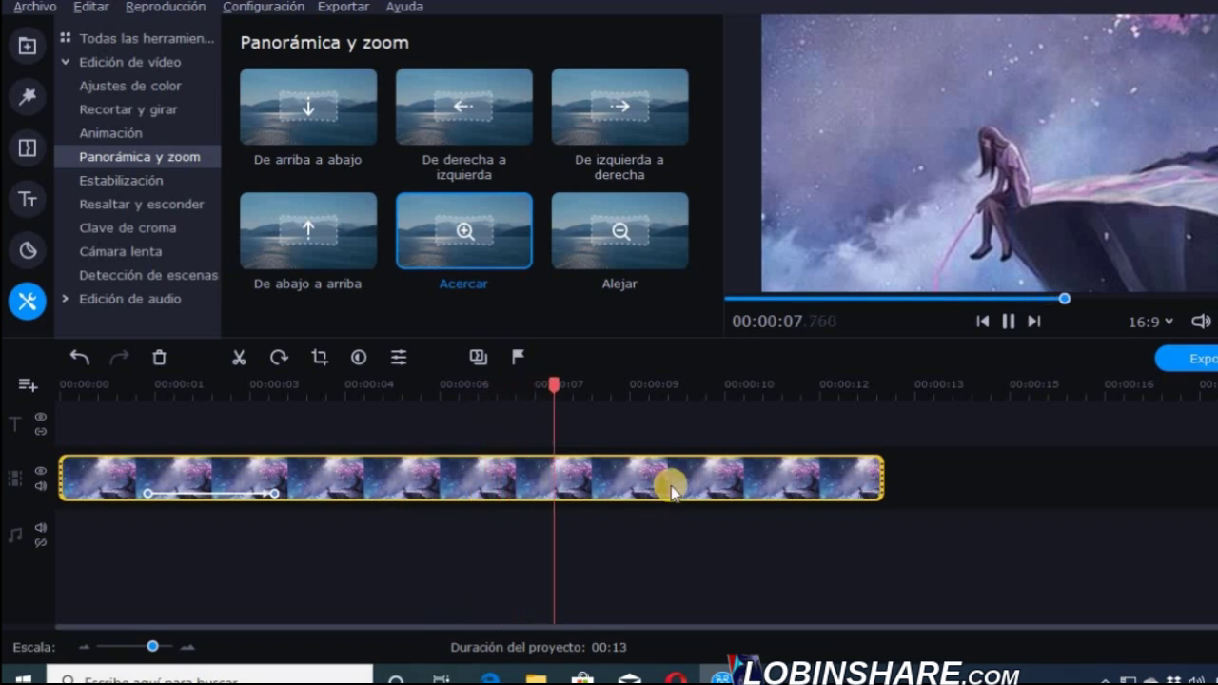
pyautogui.click(1008, 322)
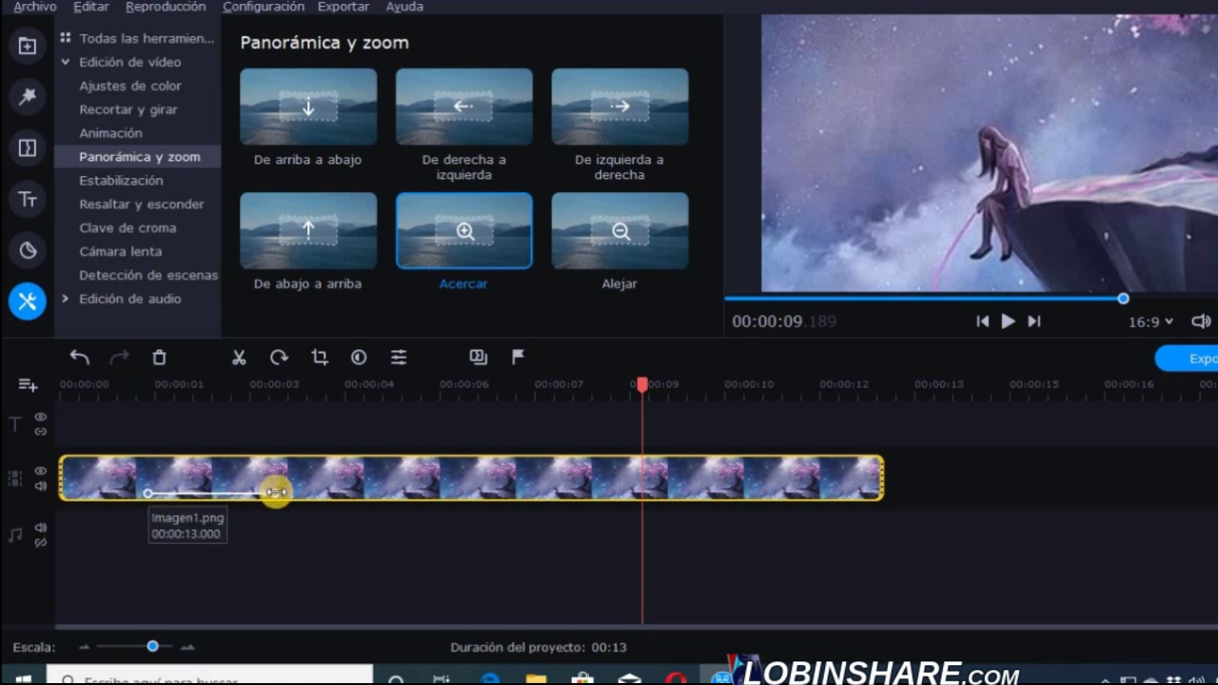
# Shorten the zoom so its end keyframe sits at about 2.2 seconds, and play the clip from the beginning.
pyautogui.moveTo(276, 491); pyautogui.dragTo(198, 495)
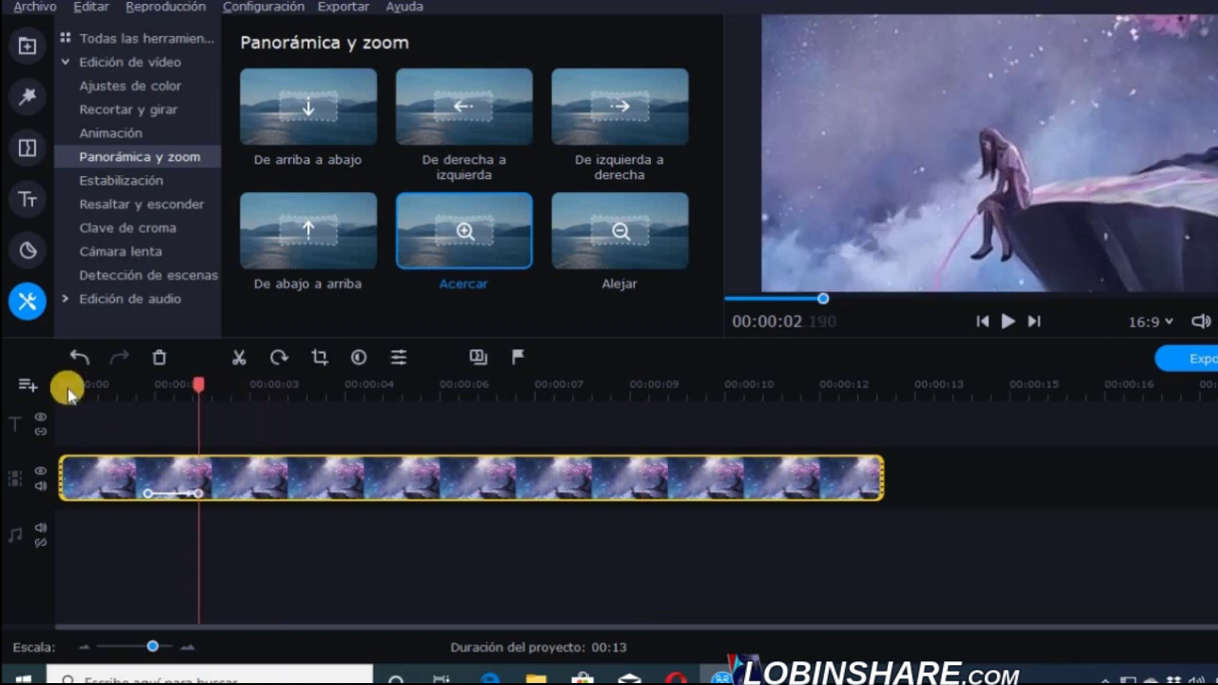
pyautogui.click(66, 390)
pyautogui.click(1007, 321)
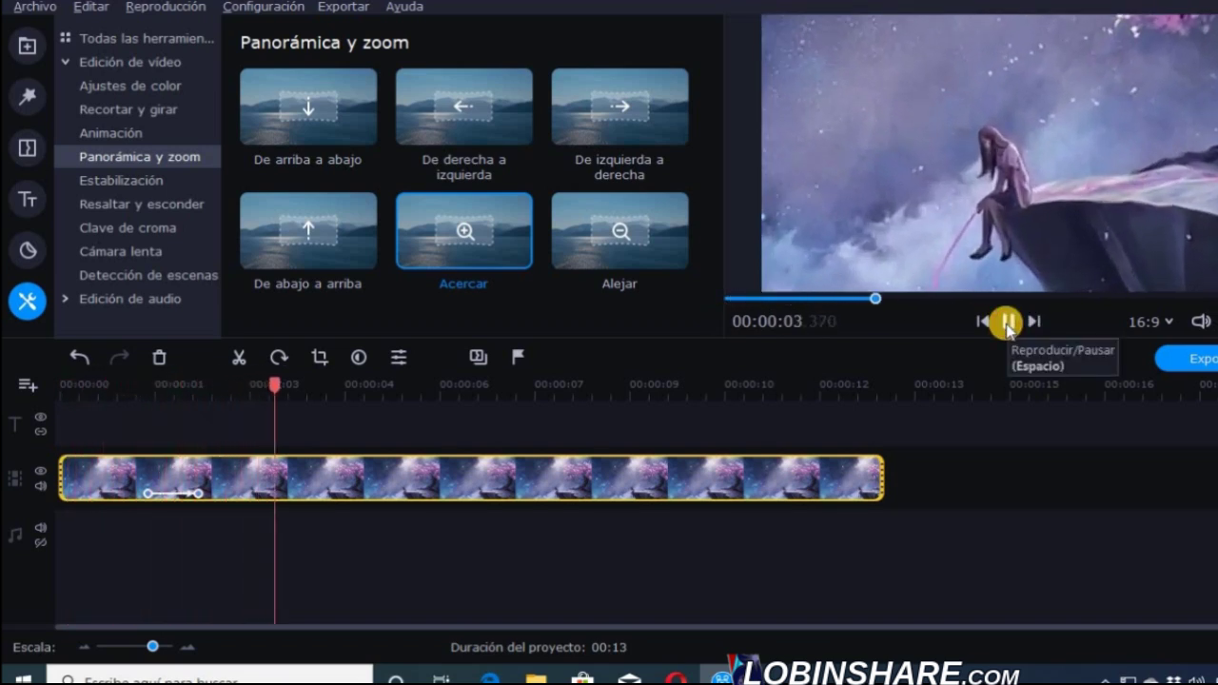
pyautogui.click(1008, 323)
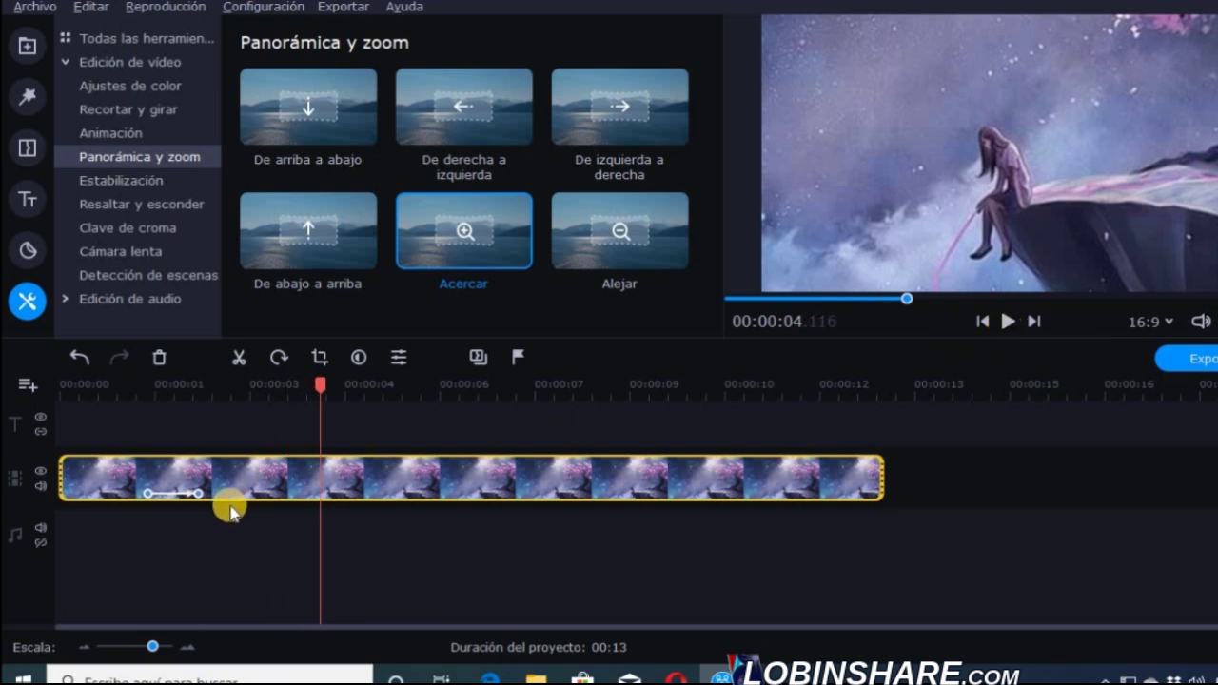
# Lengthen the zoom so its end keyframe sits at about 6.1 seconds, and play the clip from the beginning.
pyautogui.moveTo(201, 493); pyautogui.dragTo(444, 494)
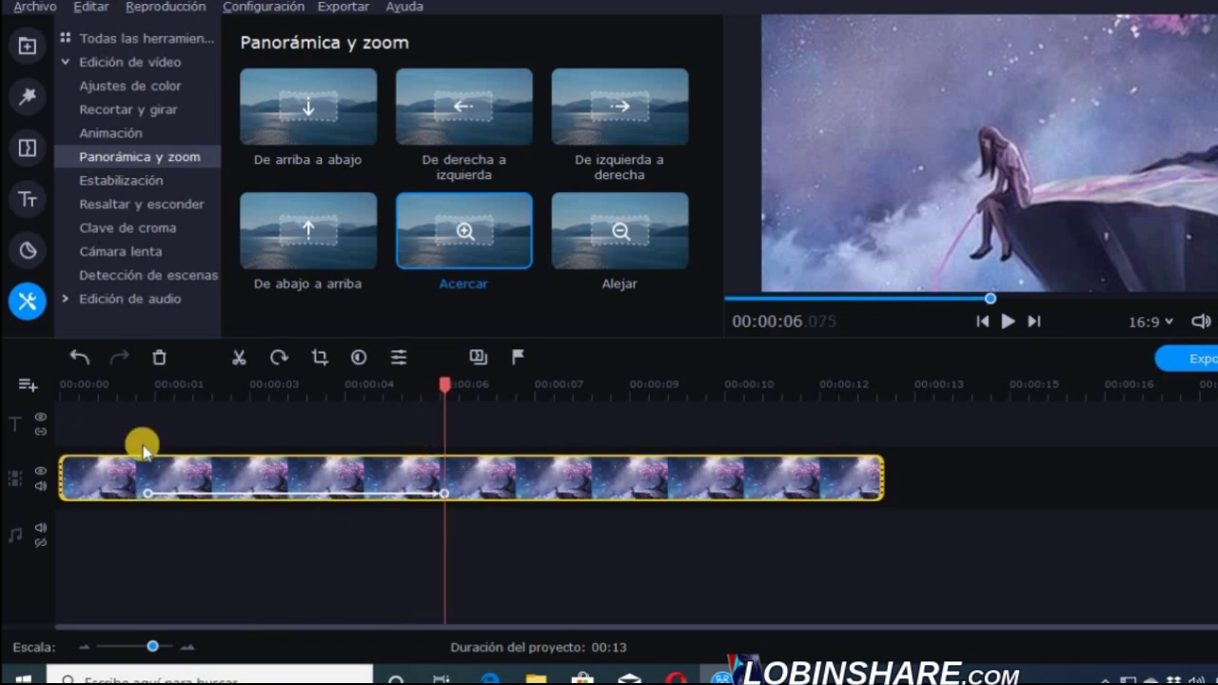
pyautogui.click(60, 390)
pyautogui.click(1003, 322)
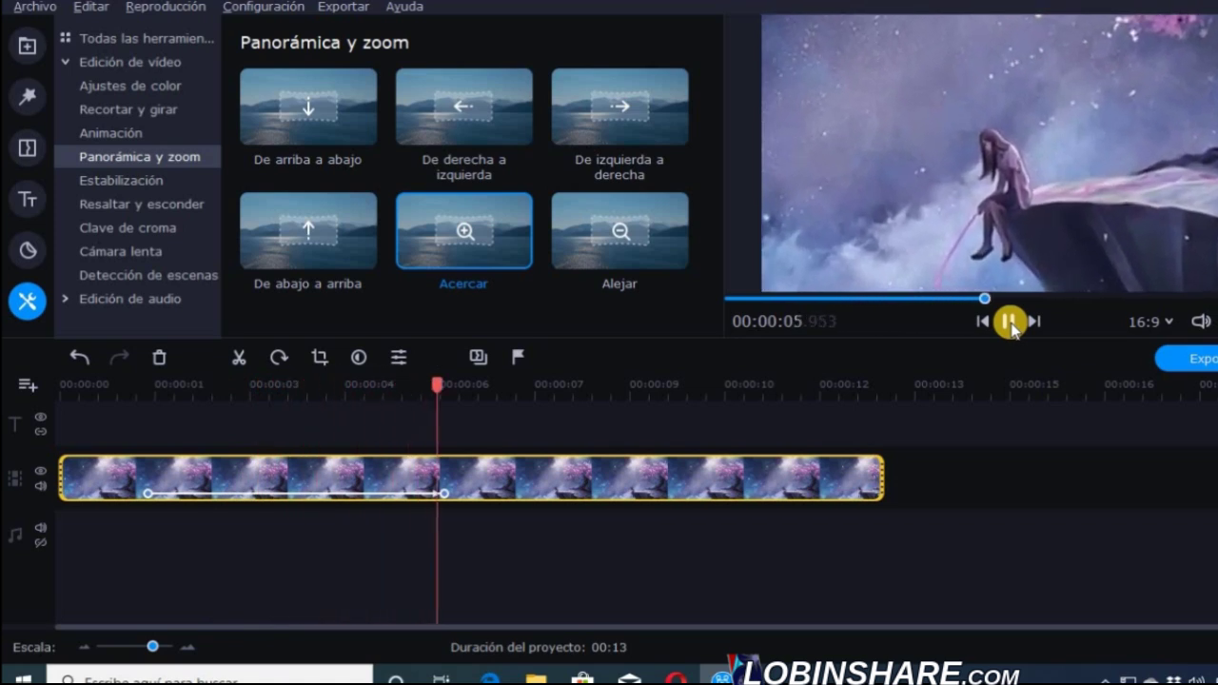
pyautogui.click(1009, 322)
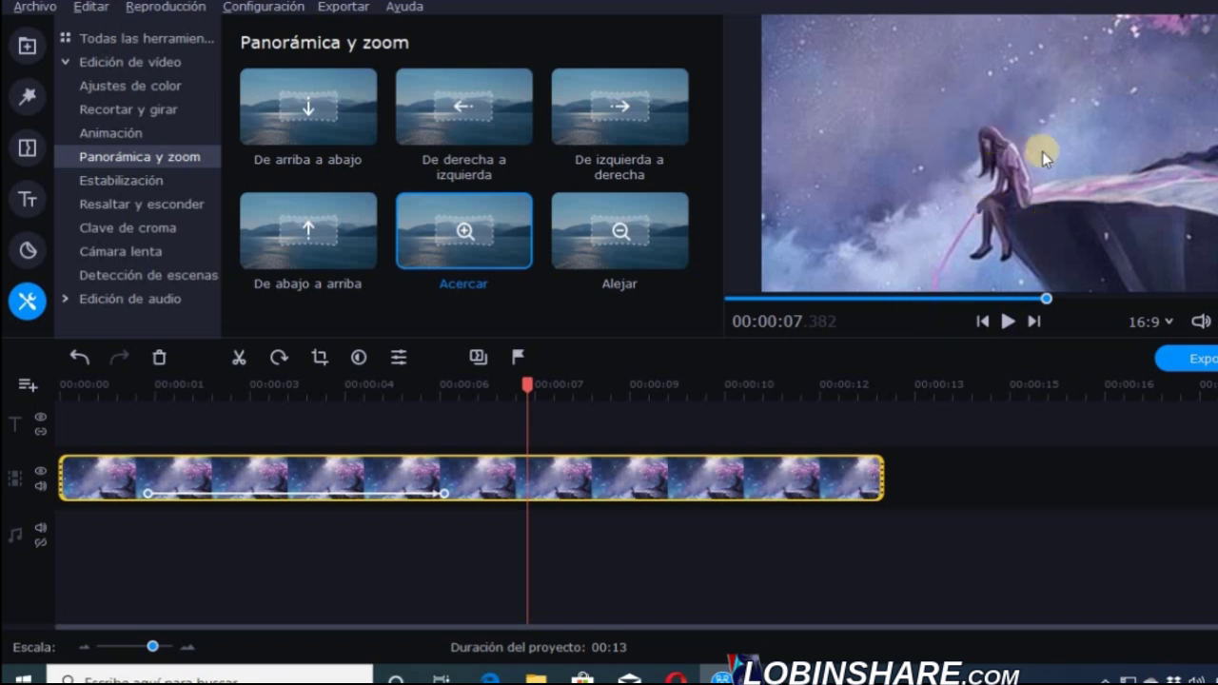
# Edit the zoom's end keyframe, moving its frame over the cherry tree and enlarging it to take in most of the sky.
pyautogui.rightClick(445, 491)
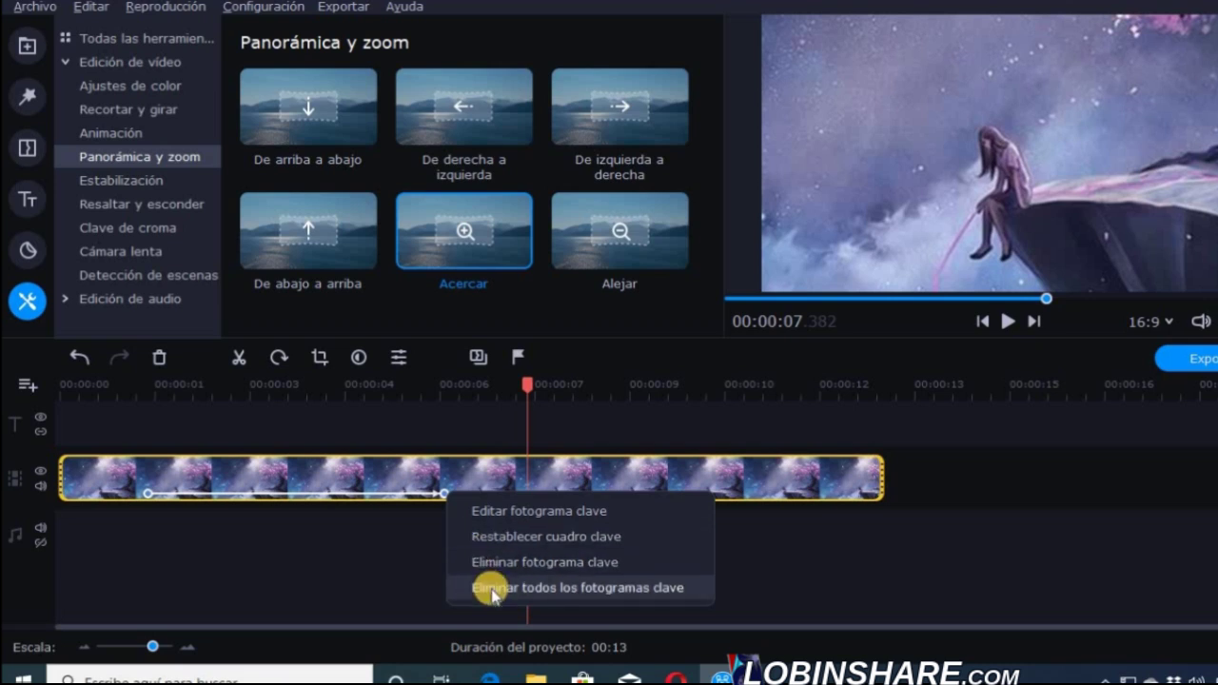
pyautogui.click(515, 521)
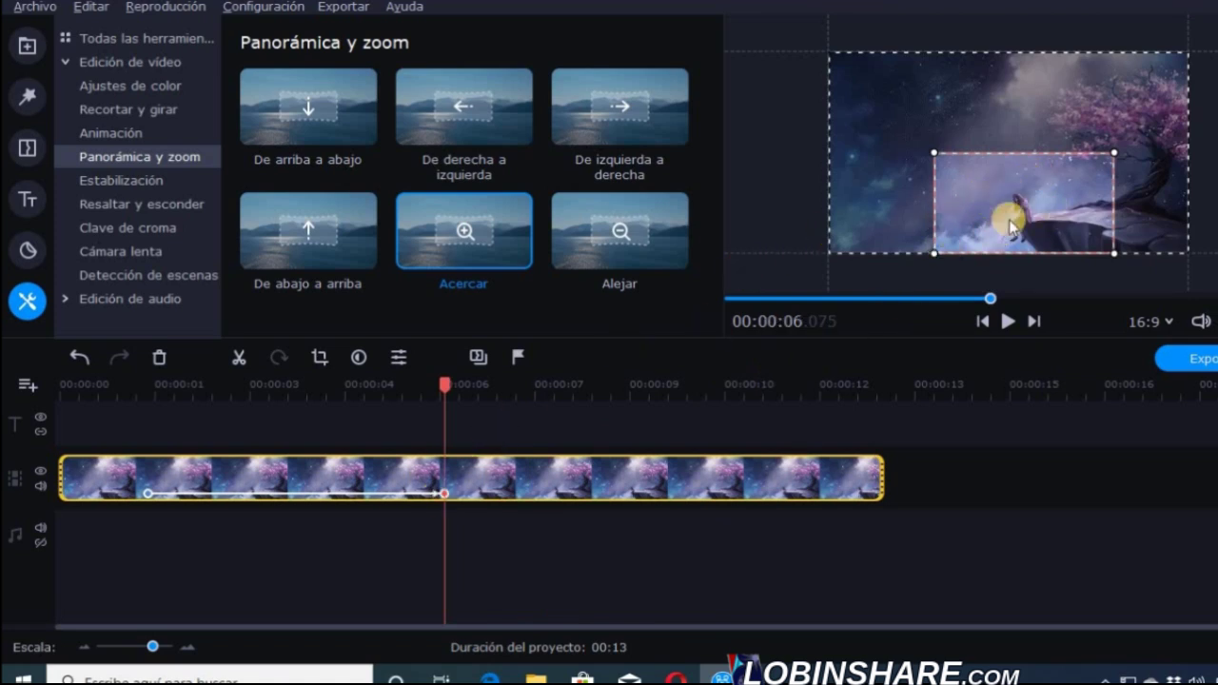
pyautogui.moveTo(1010, 224); pyautogui.dragTo(1079, 157)
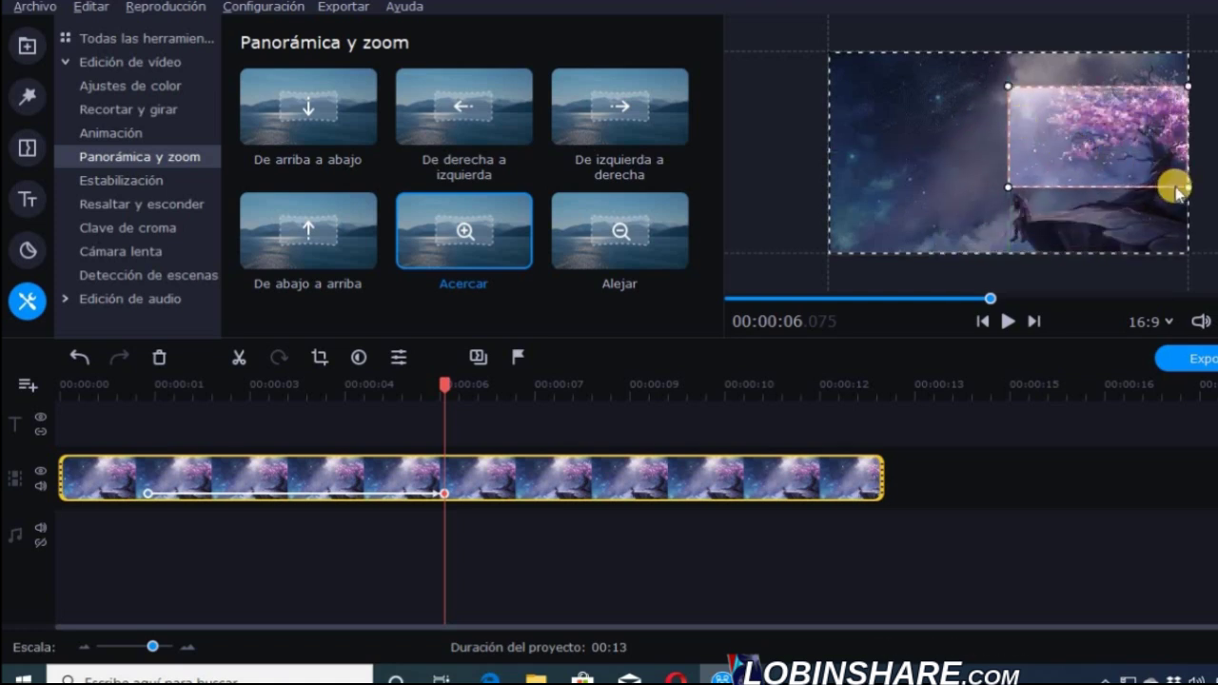
pyautogui.moveTo(1006, 90); pyautogui.dragTo(969, 62)
pyautogui.moveTo(966, 188); pyautogui.dragTo(917, 223)
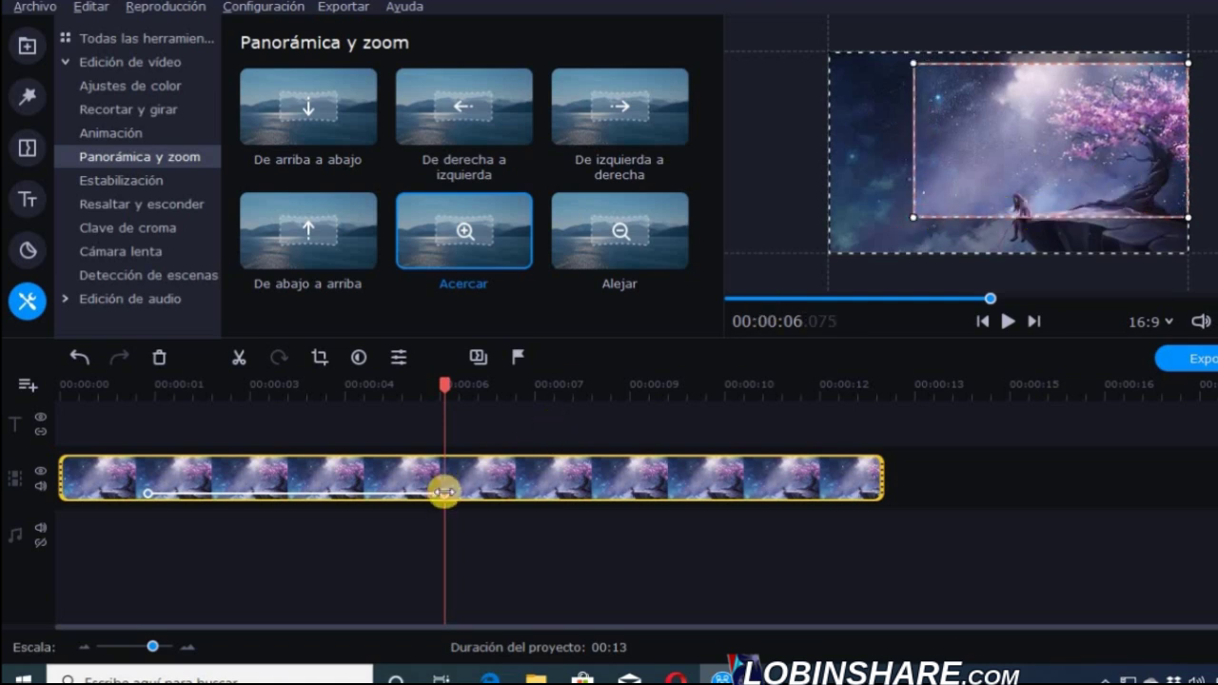
# Shorten the zoom so its end keyframe sits at about 2.7 seconds, and play the clip from the beginning.
pyautogui.moveTo(444, 494); pyautogui.dragTo(235, 512)
pyautogui.click(61, 401)
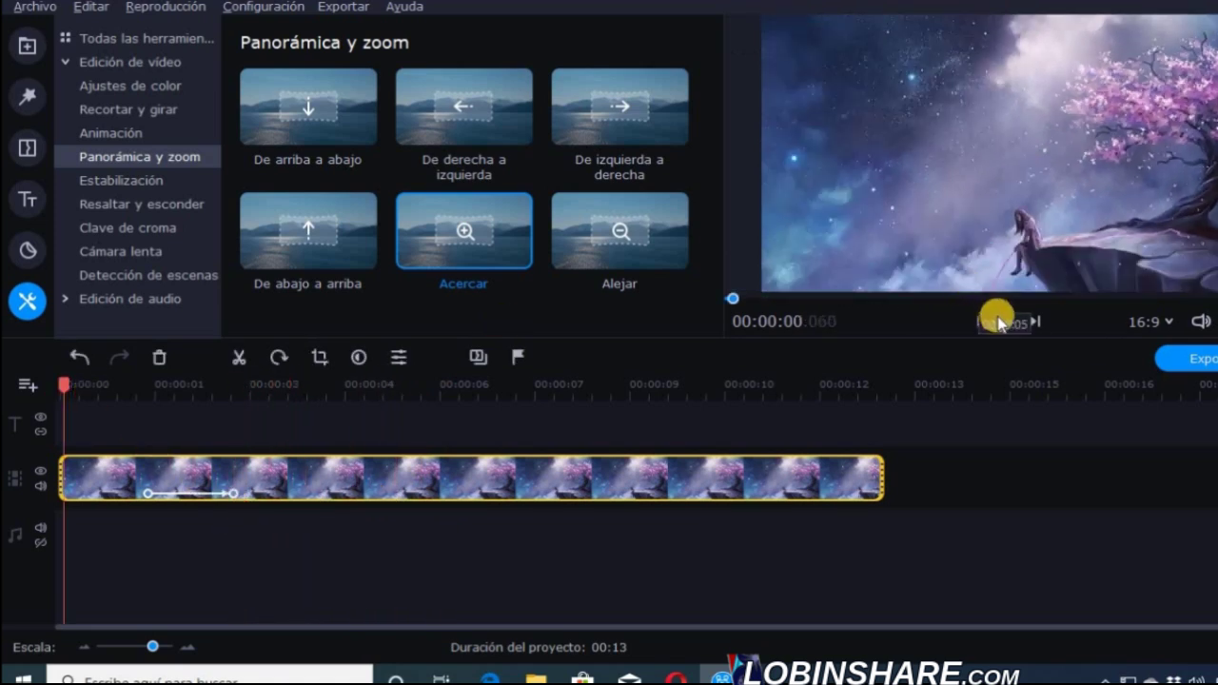
pyautogui.click(1012, 322)
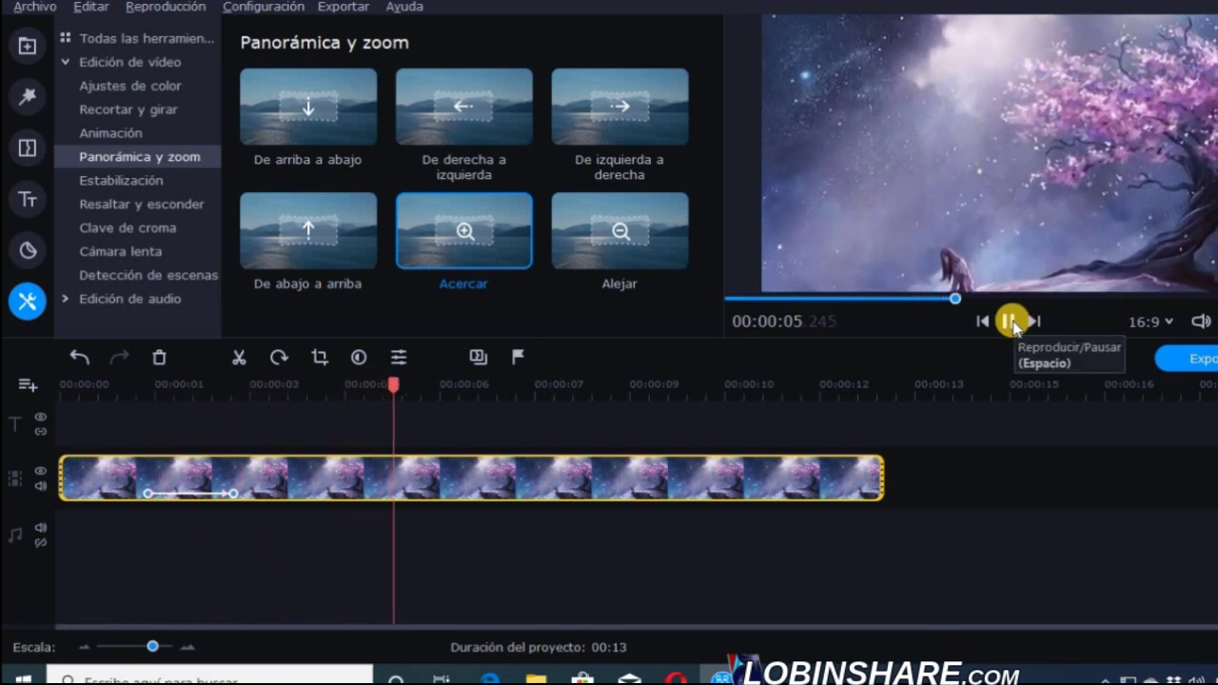
pyautogui.click(1012, 324)
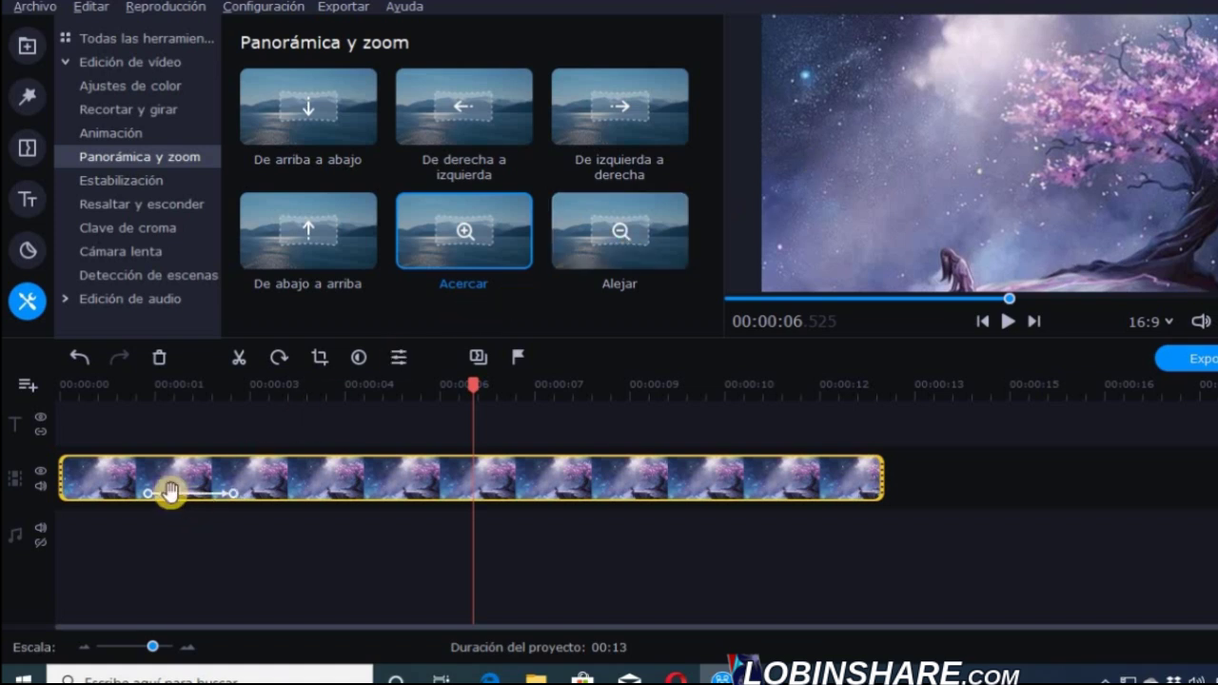
# Preview the Acercar effect sample.
pyautogui.click(511, 259)
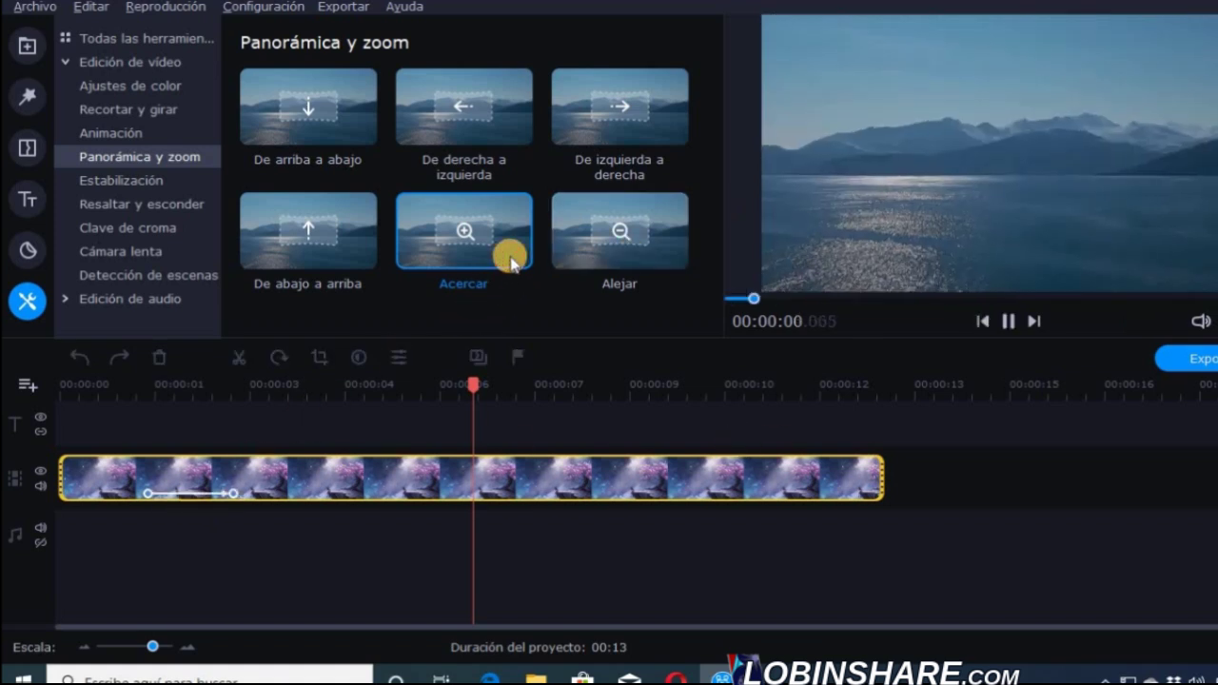
pyautogui.click(564, 267)
pyautogui.click(505, 264)
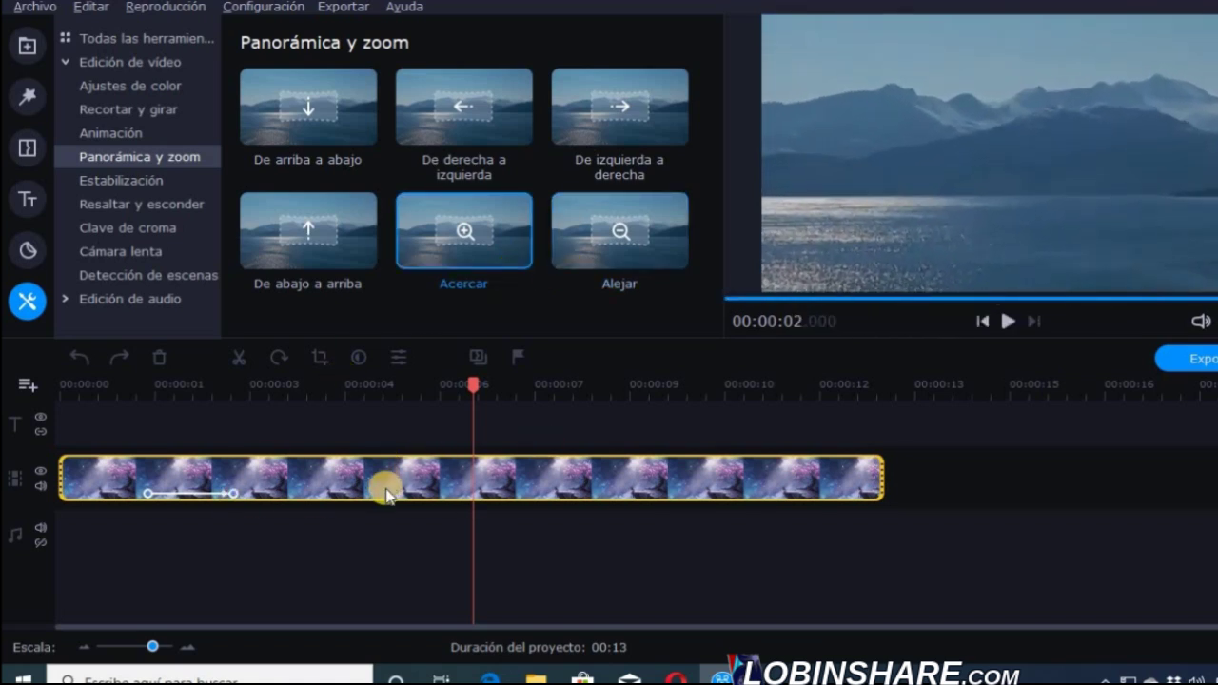
# Add a pan and zoom keyframe to the image clip at about 4.2 seconds.
pyautogui.rightClick(326, 485)
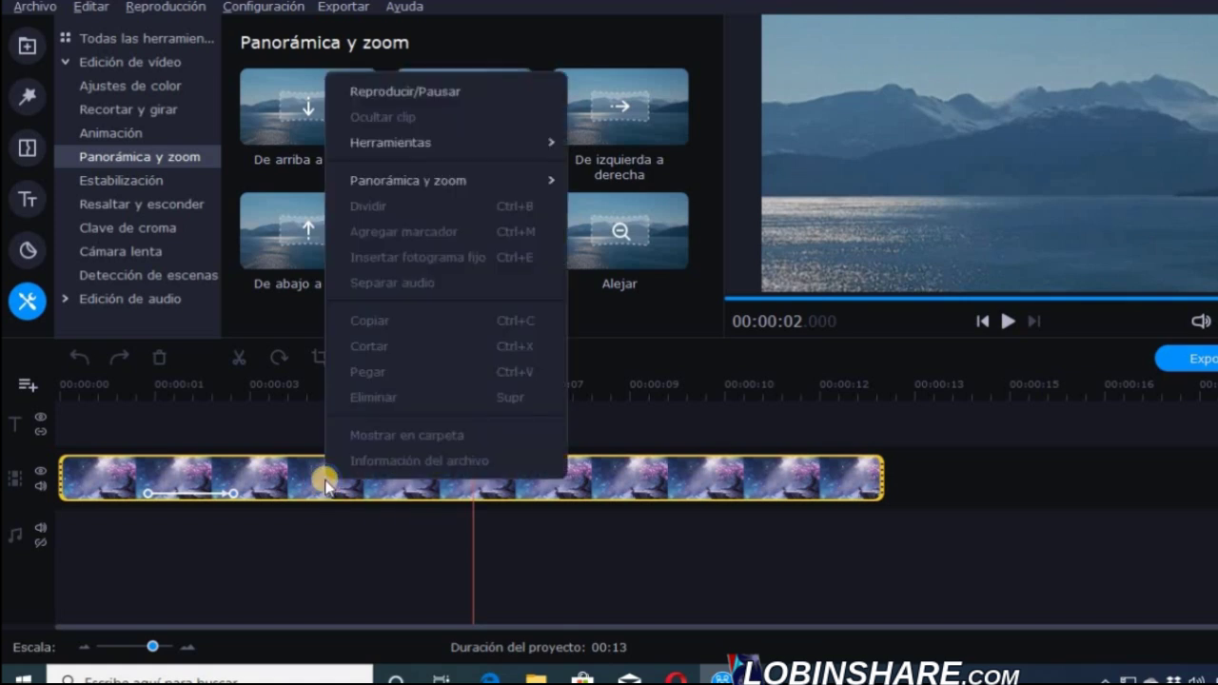
pyautogui.click(326, 485)
pyautogui.rightClick(326, 485)
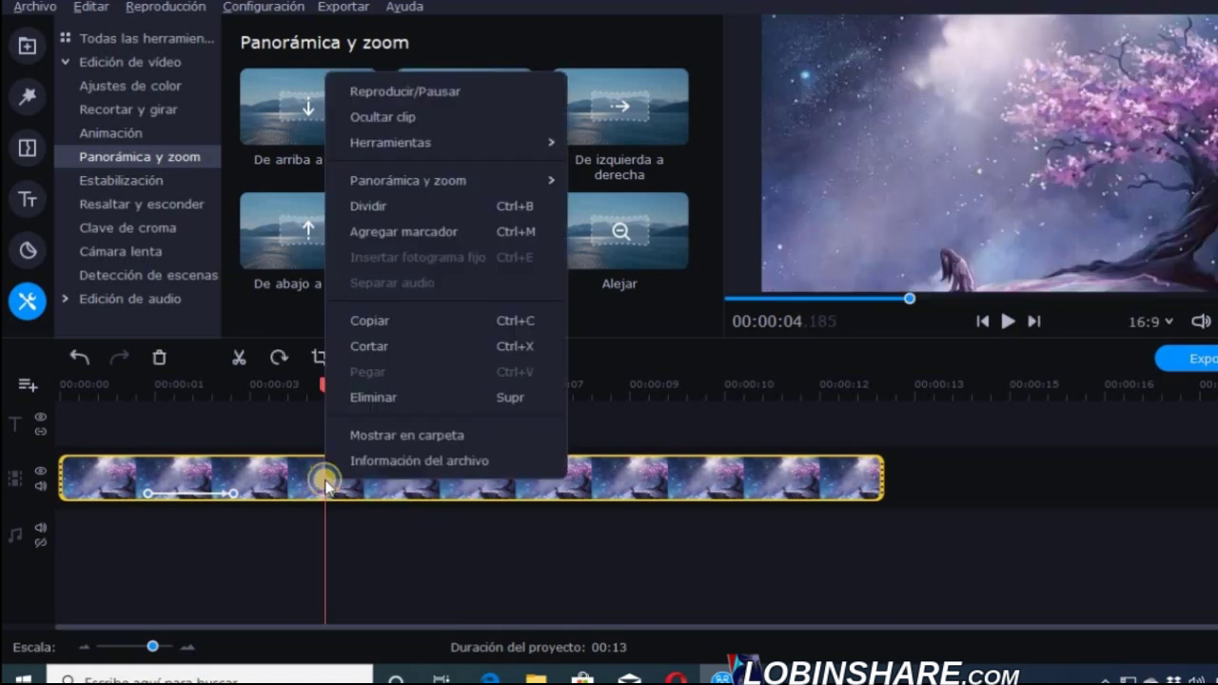
pyautogui.moveTo(526, 186)
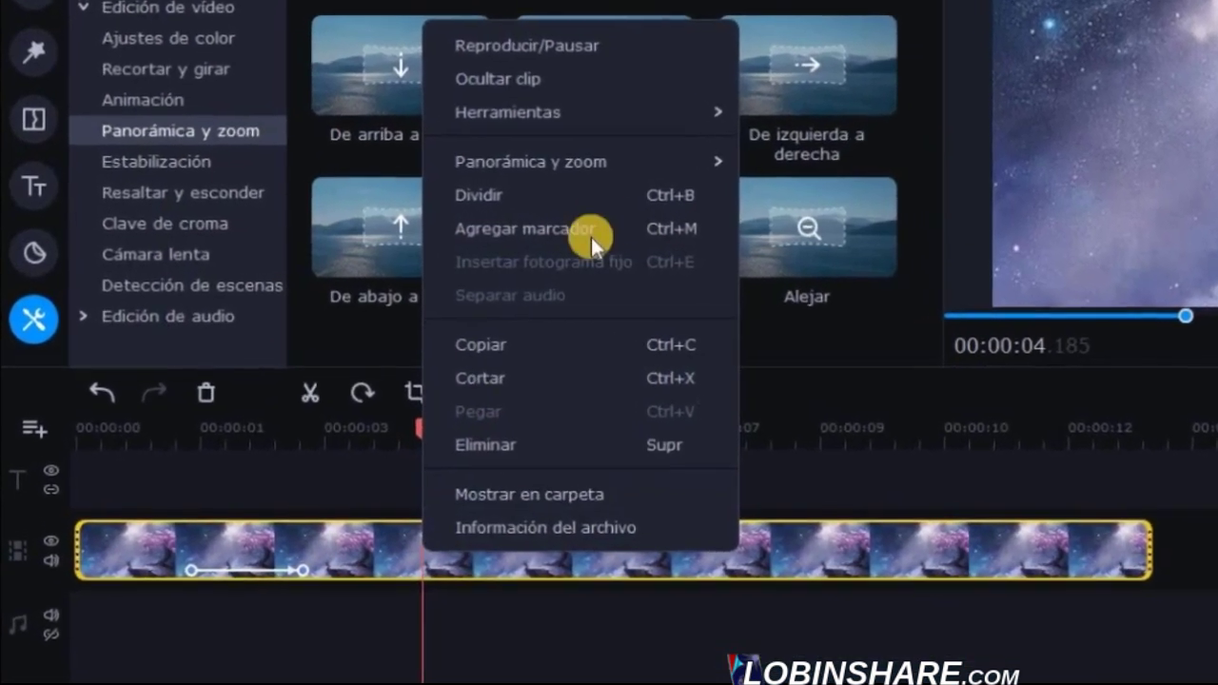
pyautogui.moveTo(677, 164)
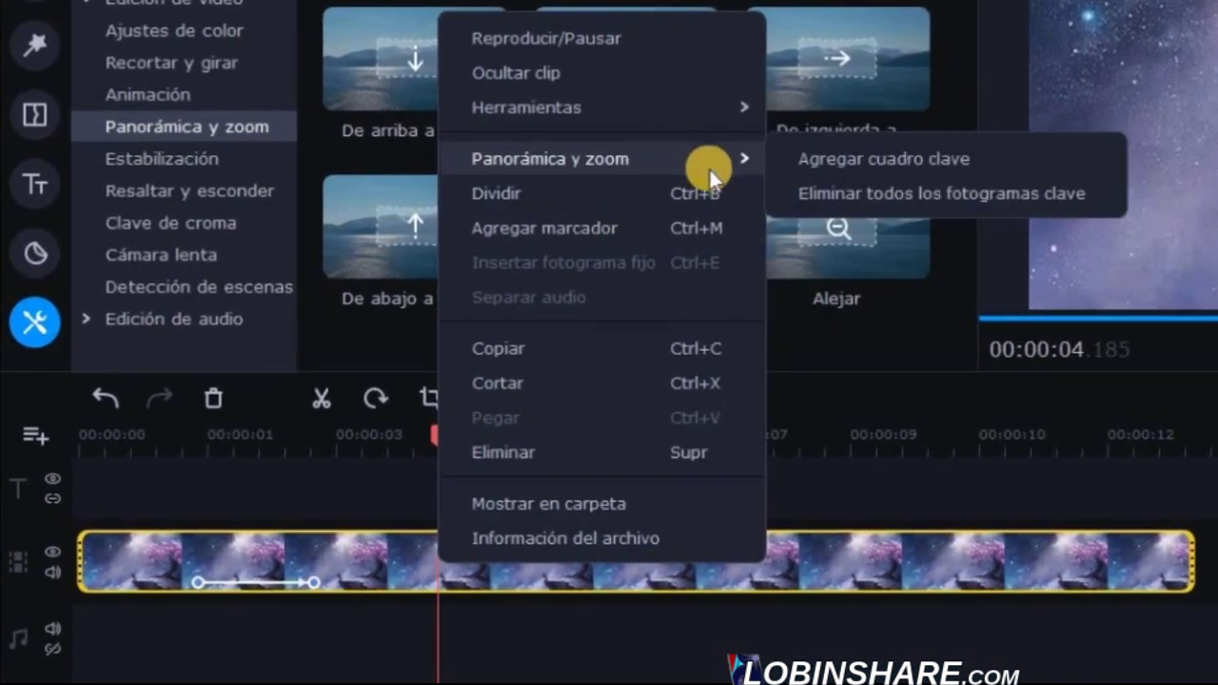
pyautogui.click(800, 169)
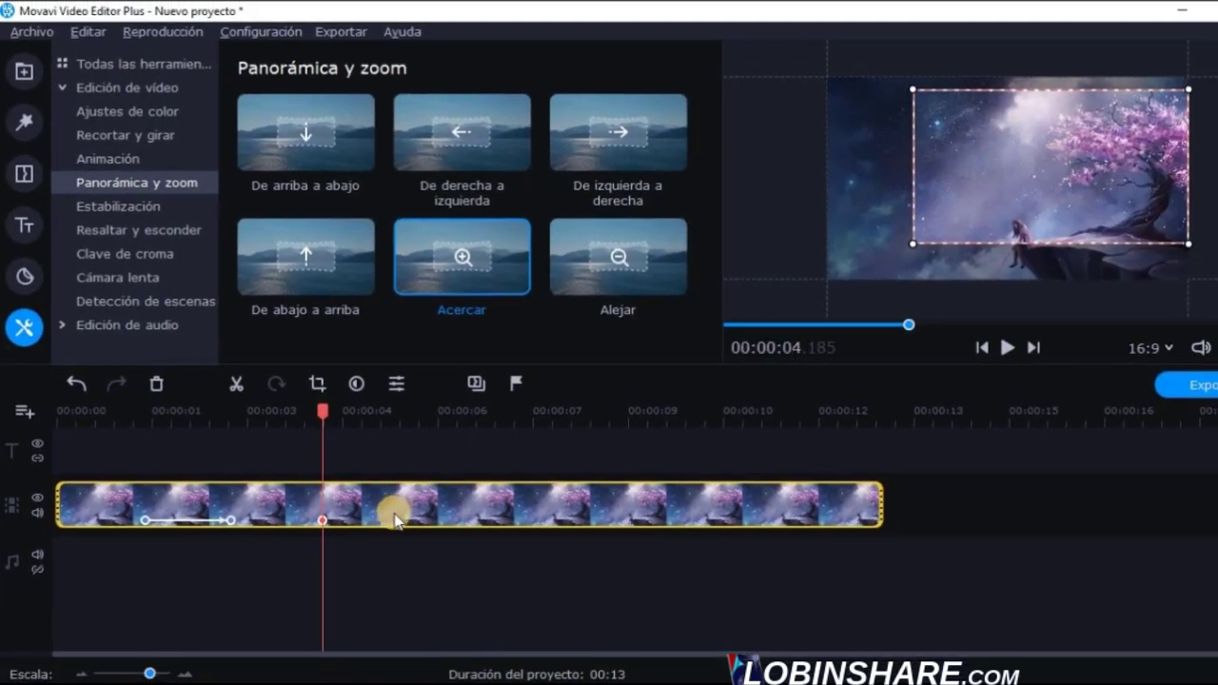
# Add a pan and zoom keyframe at about 5.3 seconds, and shrink and move its frame over the seated girl.
pyautogui.click(395, 519)
pyautogui.rightClick(395, 518)
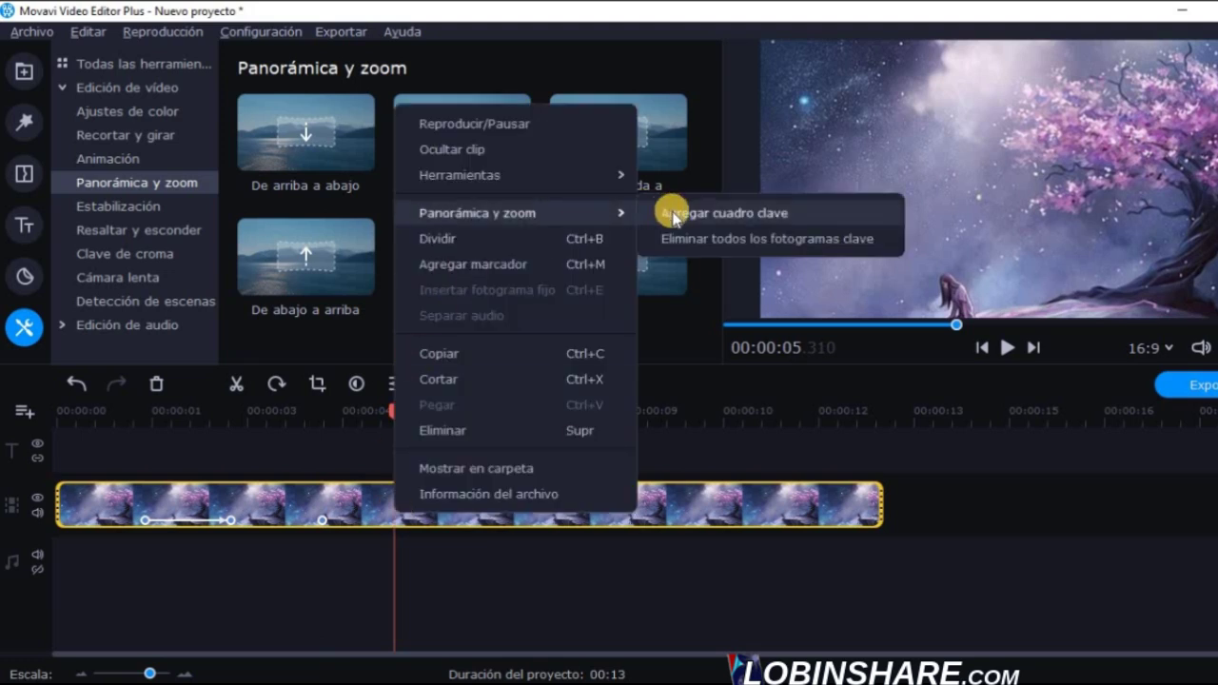
pyautogui.click(674, 211)
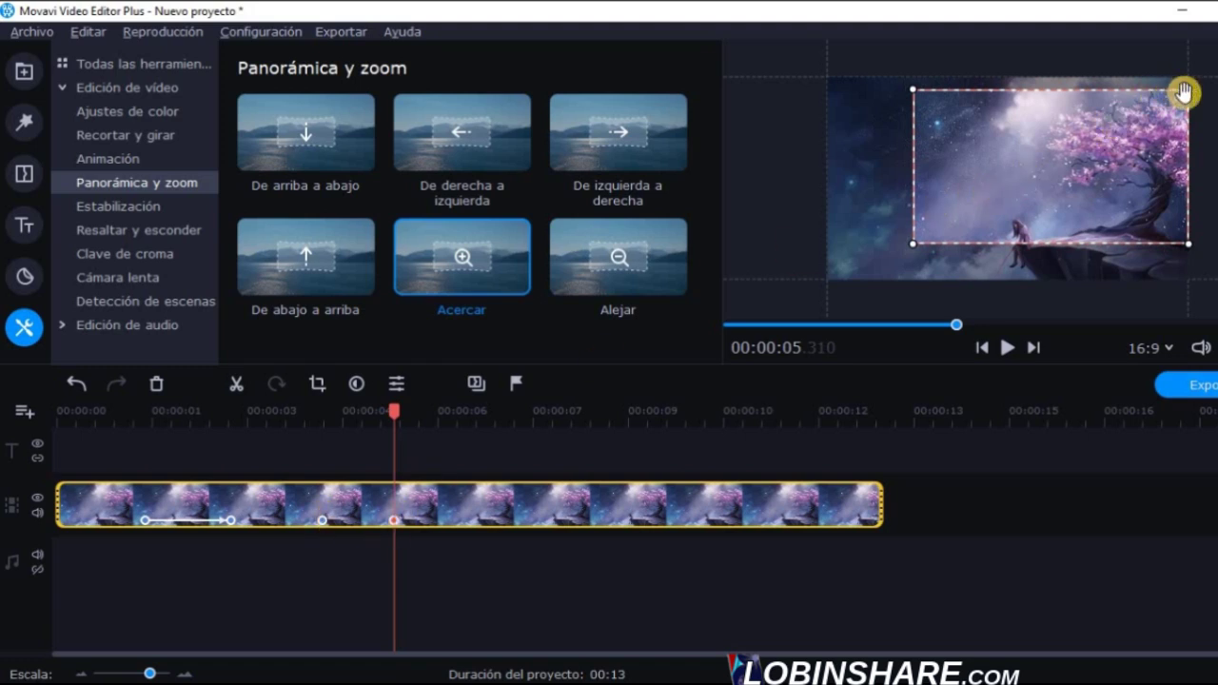
pyautogui.moveTo(1183, 93); pyautogui.dragTo(1111, 158)
pyautogui.moveTo(1036, 177); pyautogui.dragTo(1045, 220)
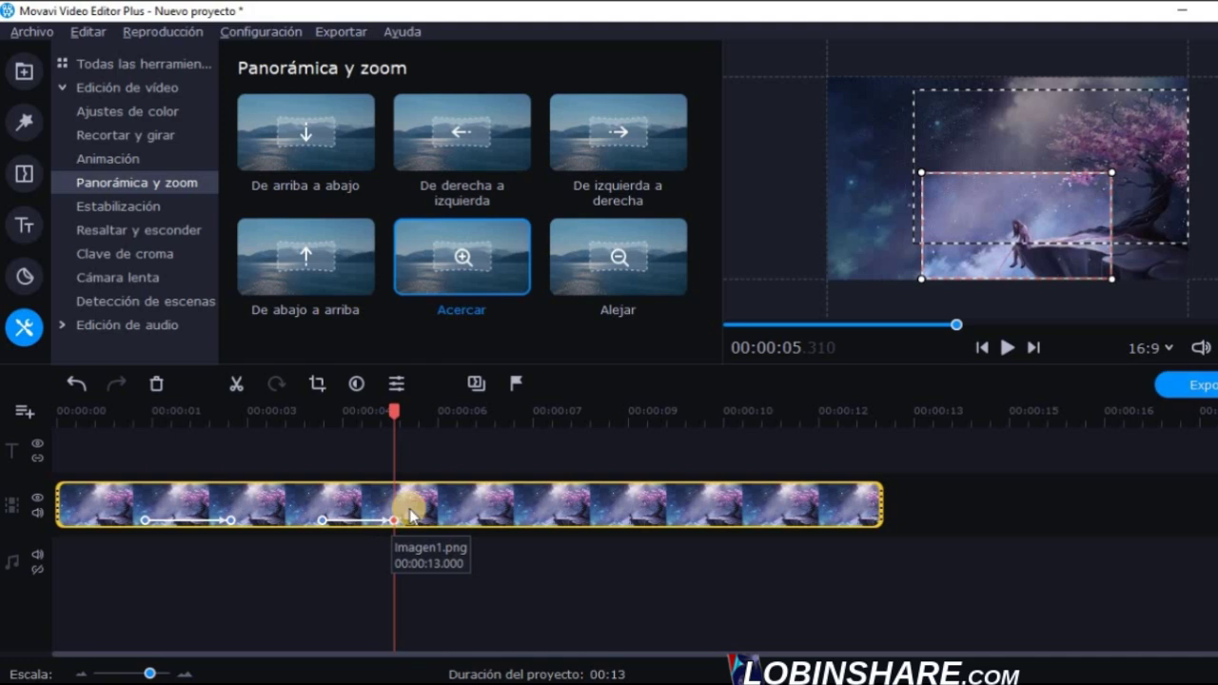
# Play the clip from the beginning to check the second zoom, stopping at about 7.1 seconds.
pyautogui.click(65, 419)
pyautogui.click(1007, 347)
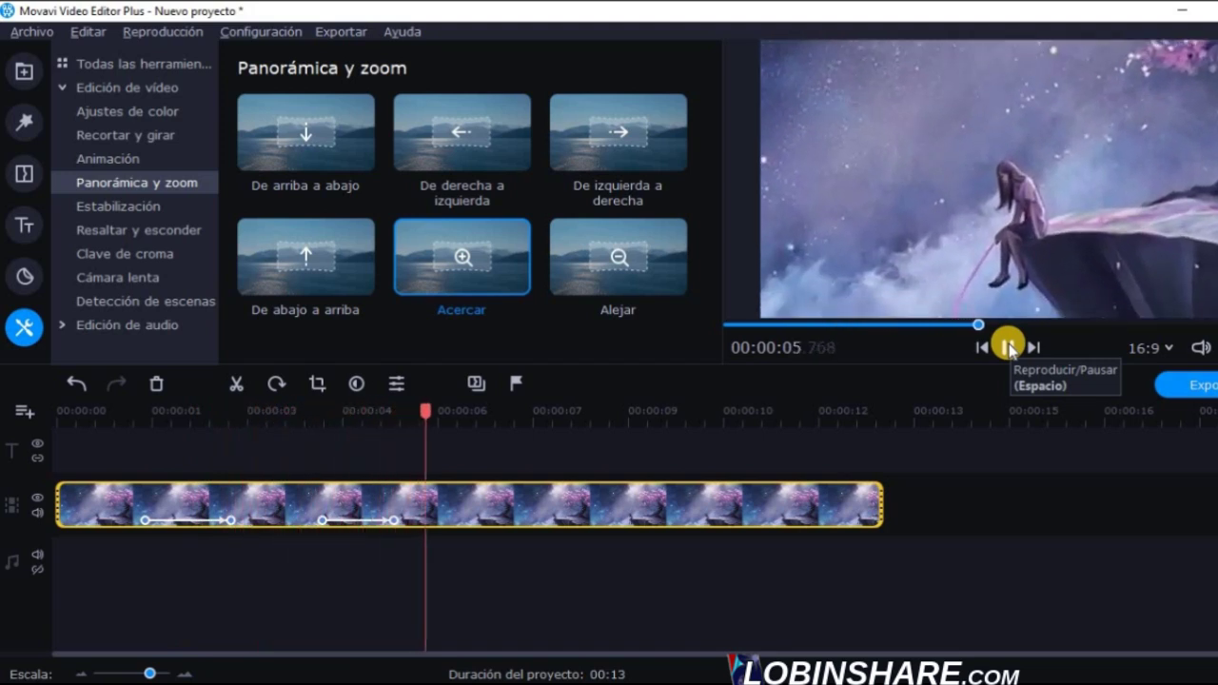
pyautogui.press('space')
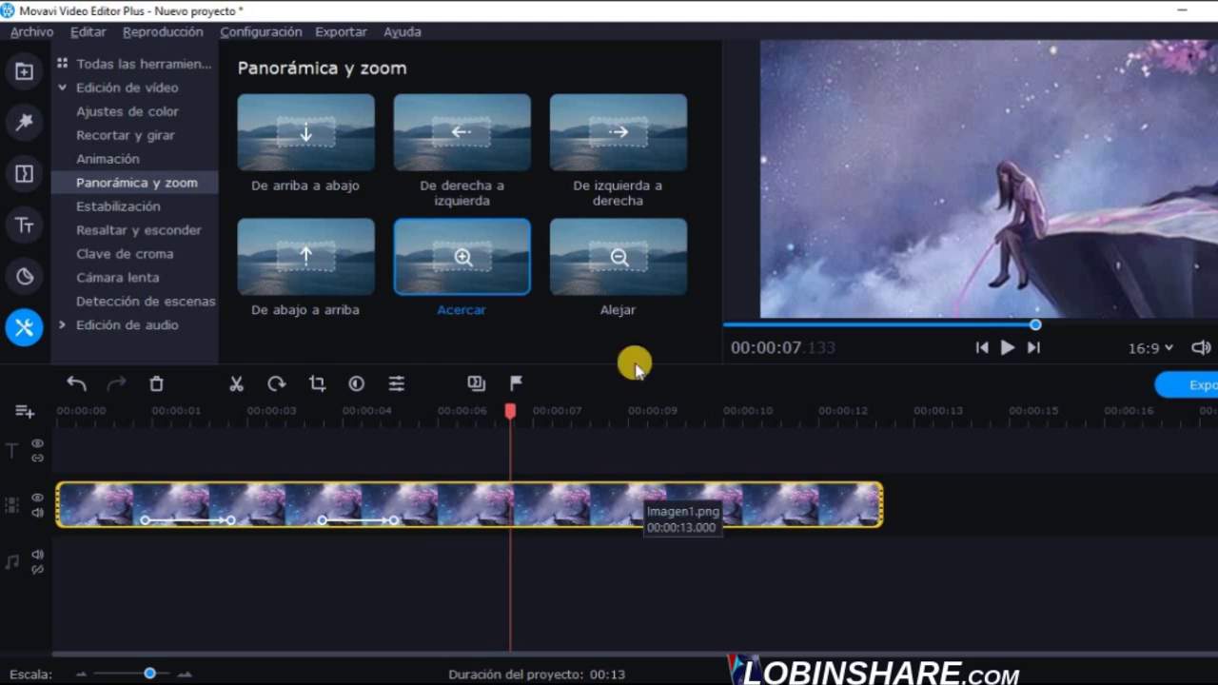
# Add a pan and zoom keyframe to the image clip at about 7 seconds.
pyautogui.rightClick(501, 517)
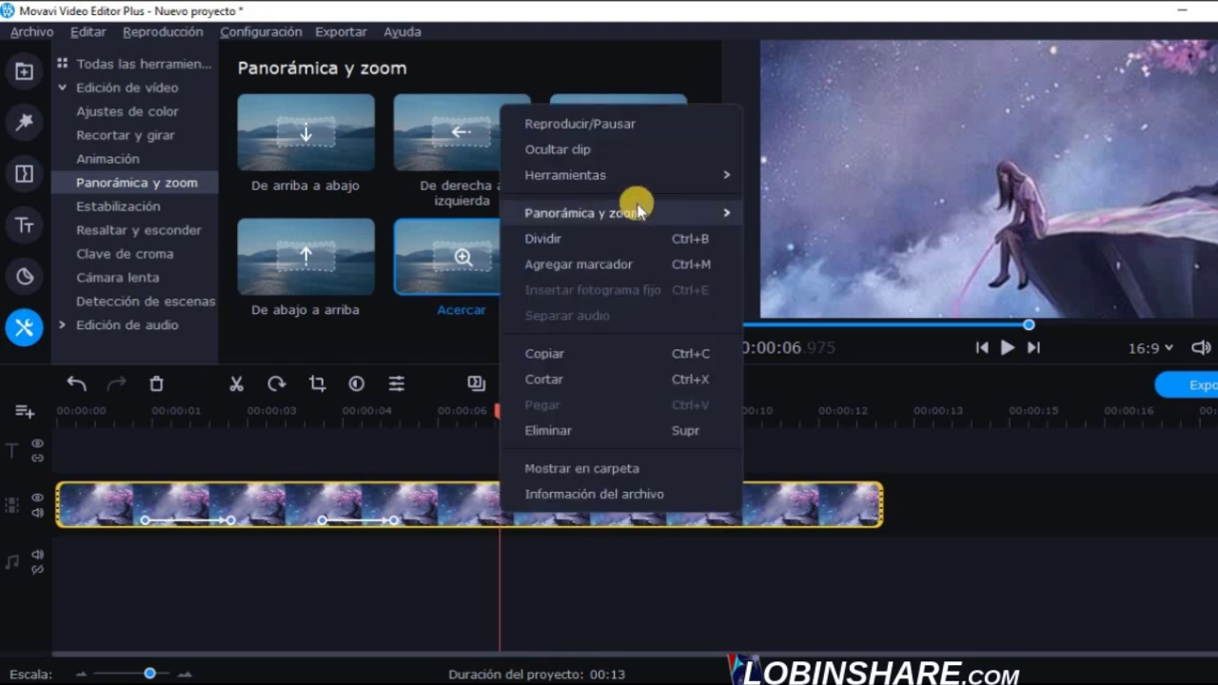
pyautogui.moveTo(660, 210)
pyautogui.click(761, 211)
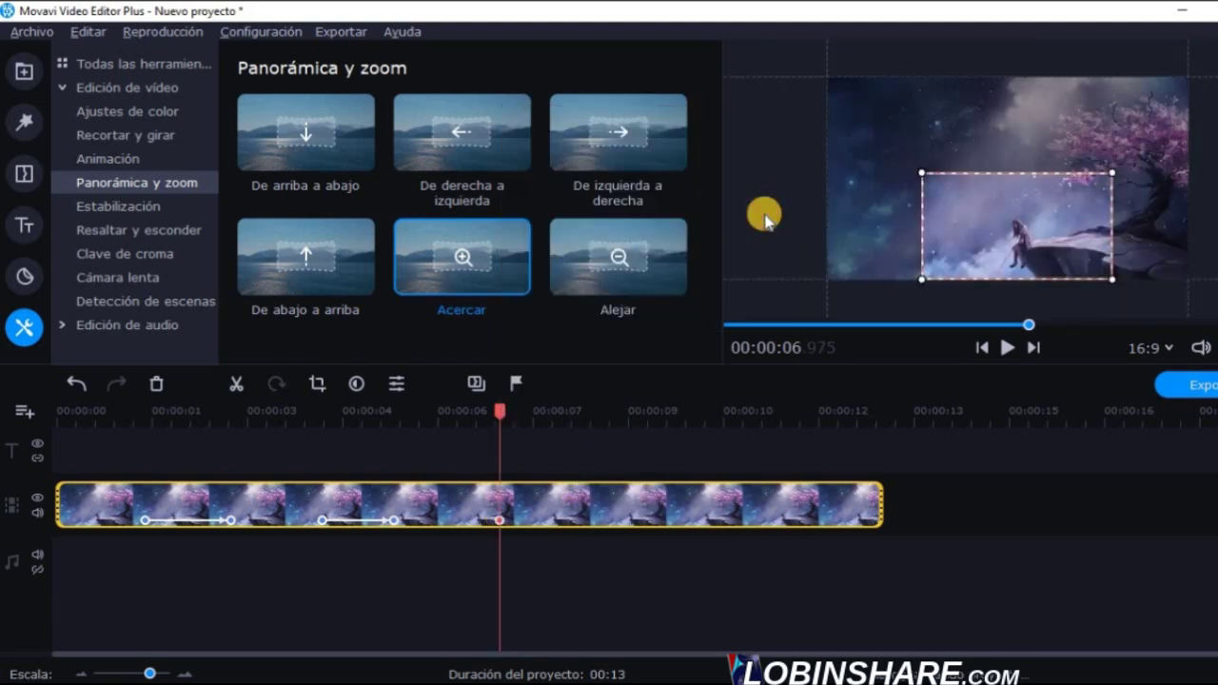
# Add a pan and zoom keyframe at about 8.2 seconds and enlarge its frame to cover the whole image.
pyautogui.click(576, 512)
pyautogui.rightClick(575, 517)
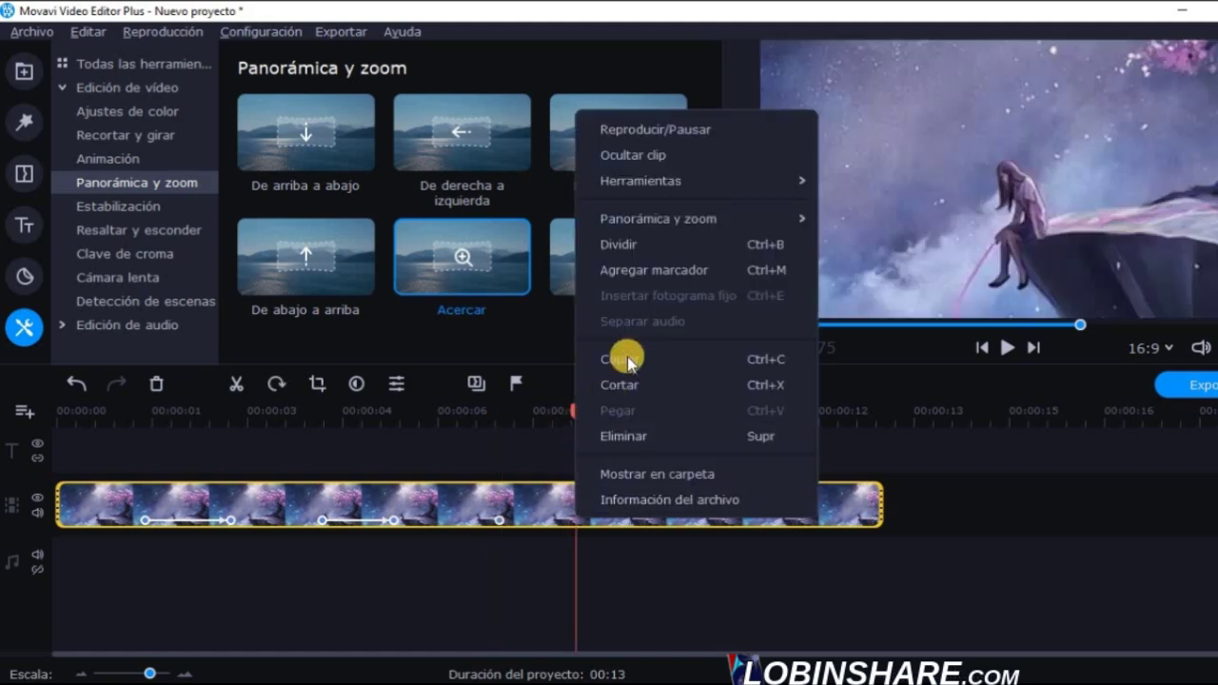
pyautogui.moveTo(764, 219)
pyautogui.click(872, 219)
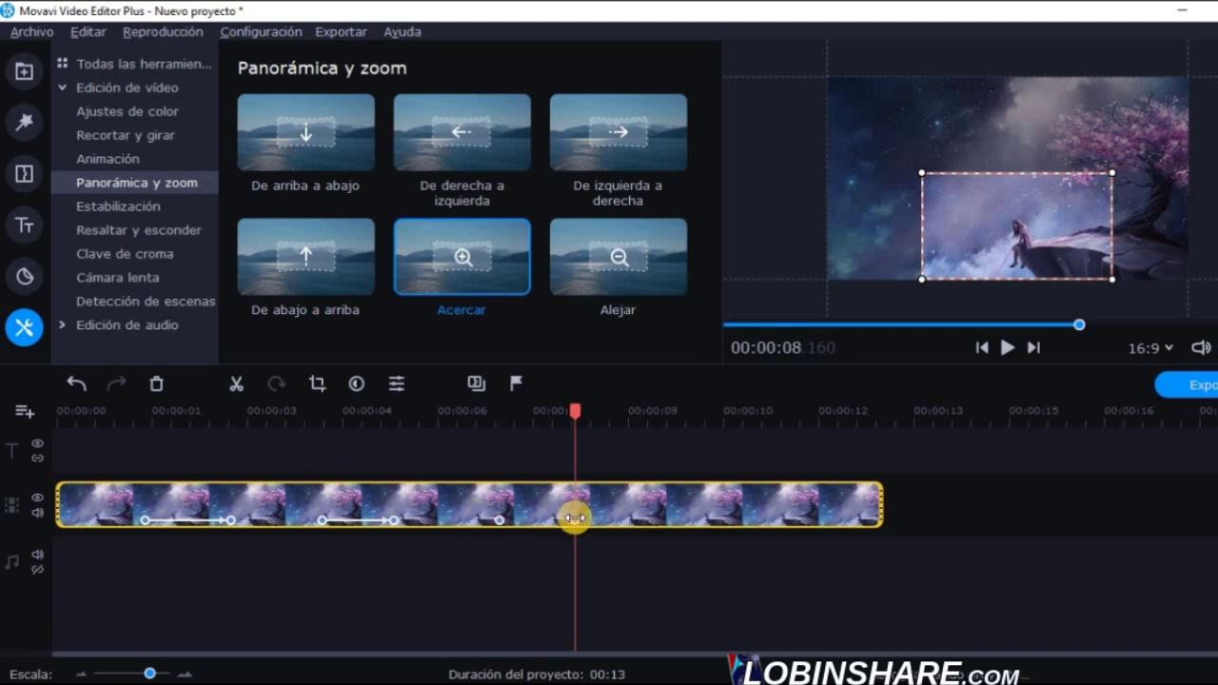
pyautogui.moveTo(923, 189); pyautogui.dragTo(813, 164)
pyautogui.moveTo(1111, 125); pyautogui.dragTo(1187, 77)
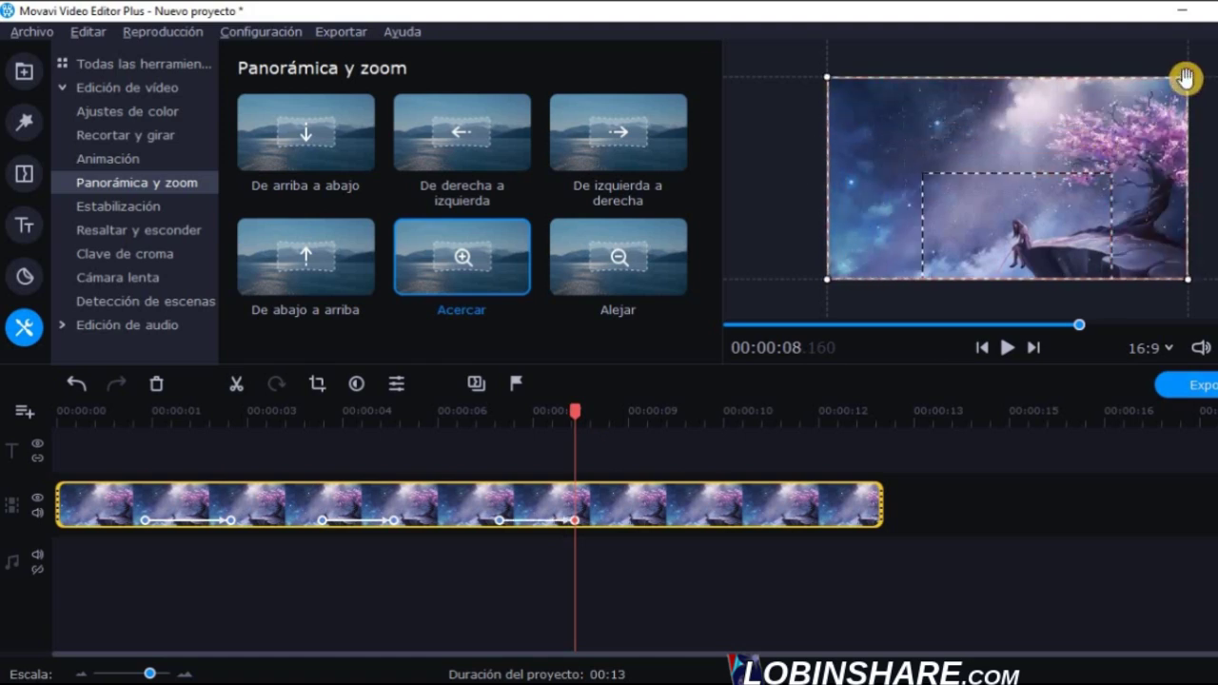
# Play the clip from about 0.5 seconds to check all three zoom movements.
pyautogui.click(85, 414)
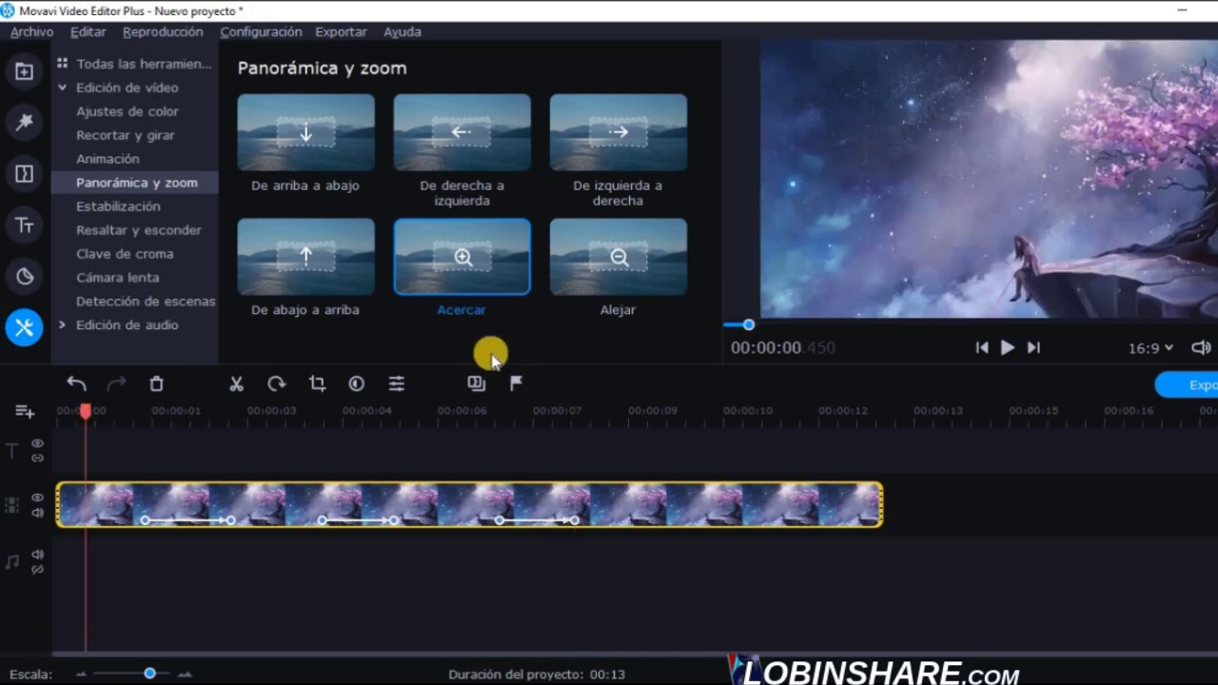
pyautogui.click(1007, 348)
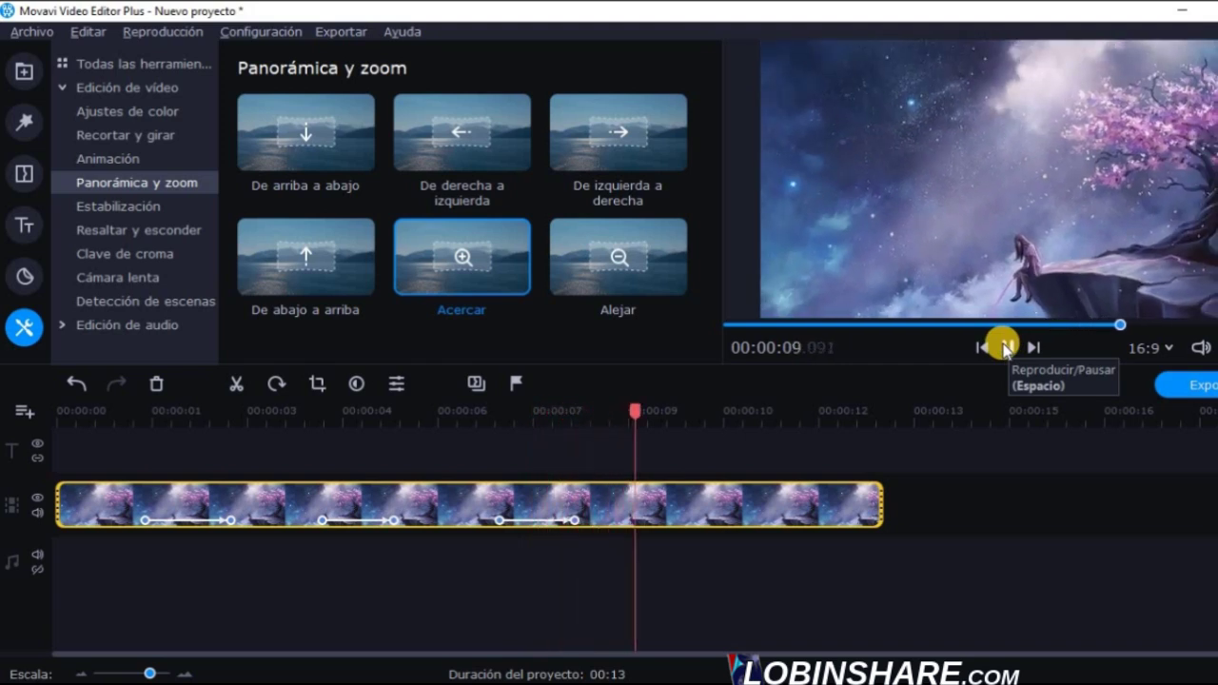
pyautogui.click(1007, 347)
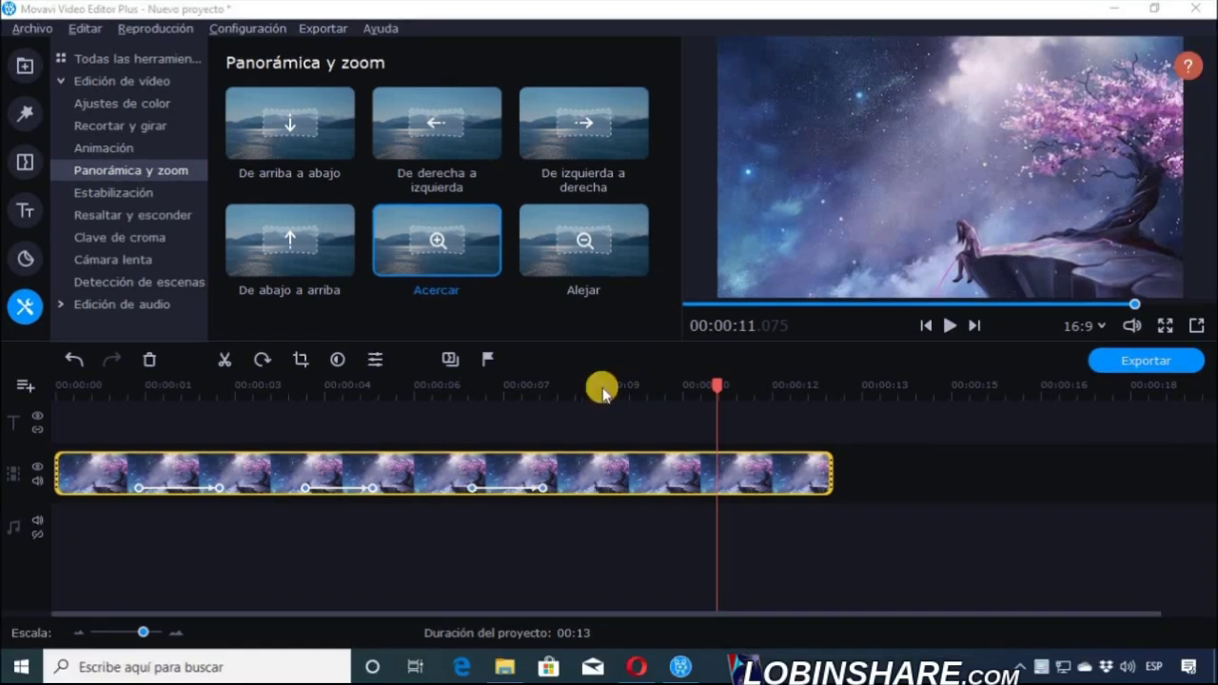
# Delete the image clip from the timeline.
pyautogui.click(398, 469)
pyautogui.rightClick(400, 467)
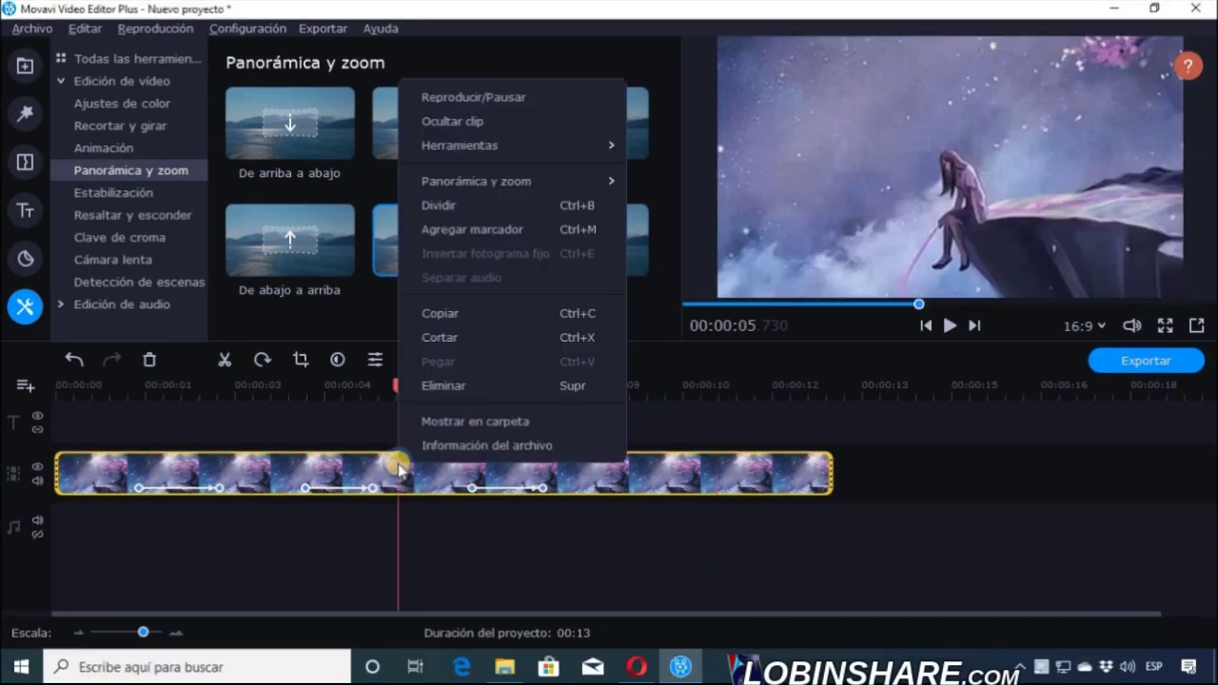
pyautogui.click(434, 389)
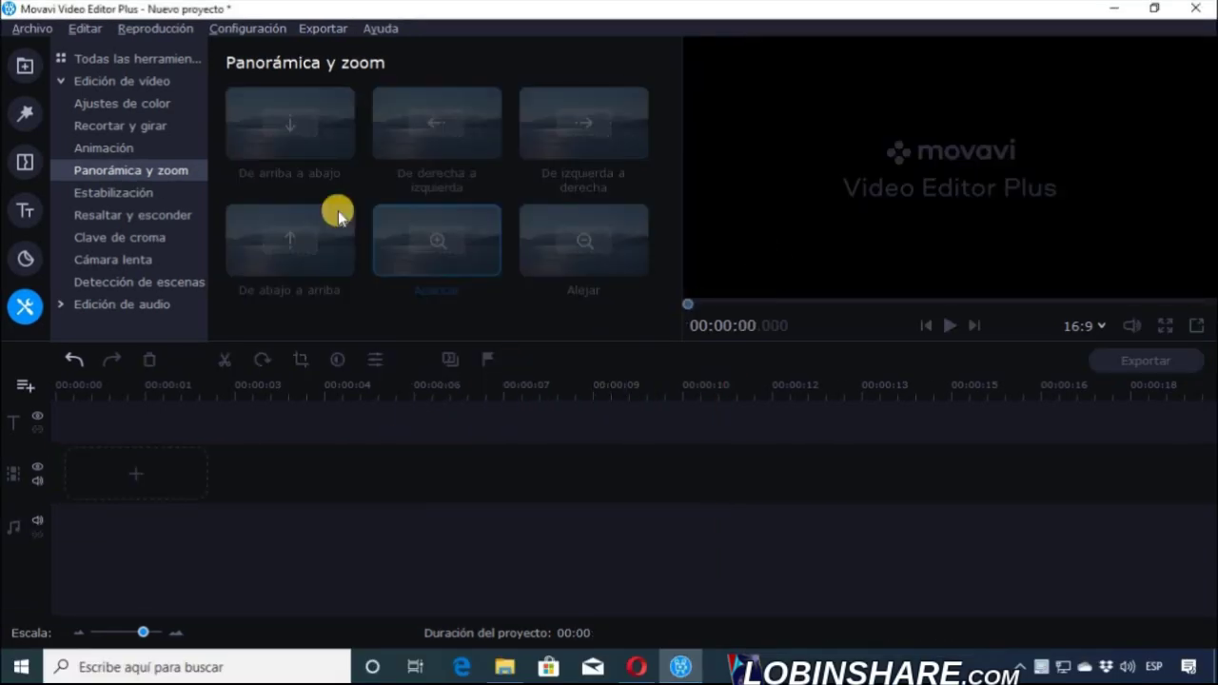
# Import the DIY Christmas Gifts video from the Vídeos folder into the project media.
pyautogui.click(39, 62)
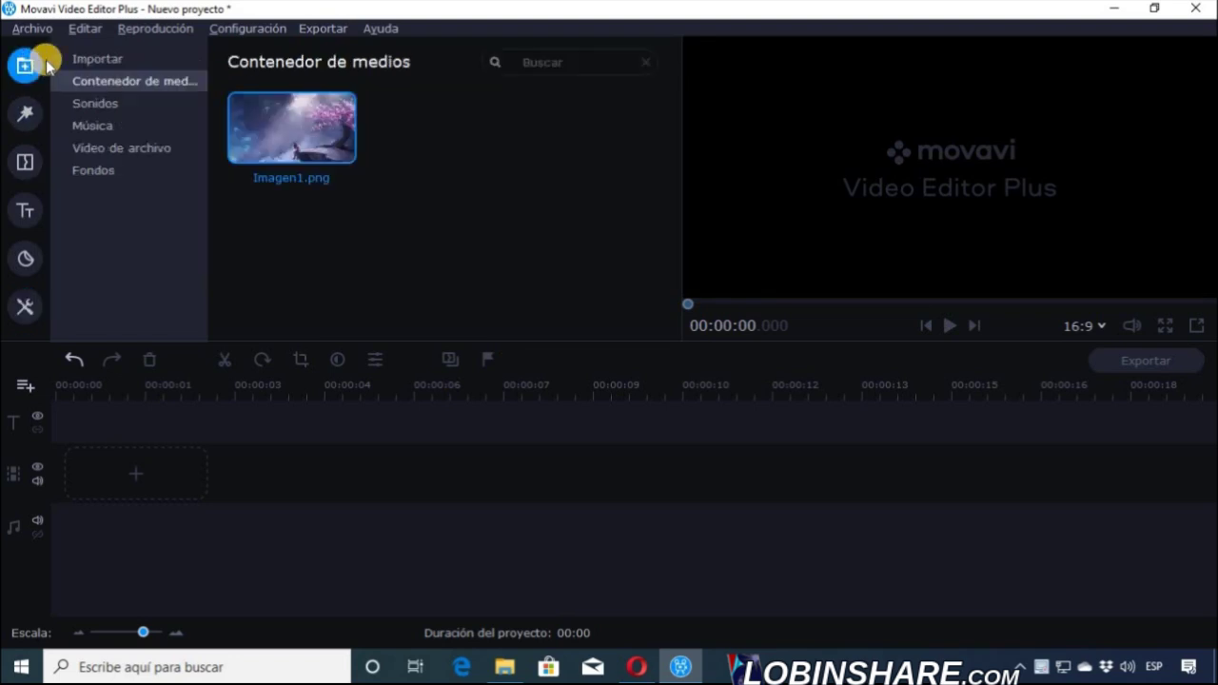
pyautogui.click(69, 60)
pyautogui.click(425, 161)
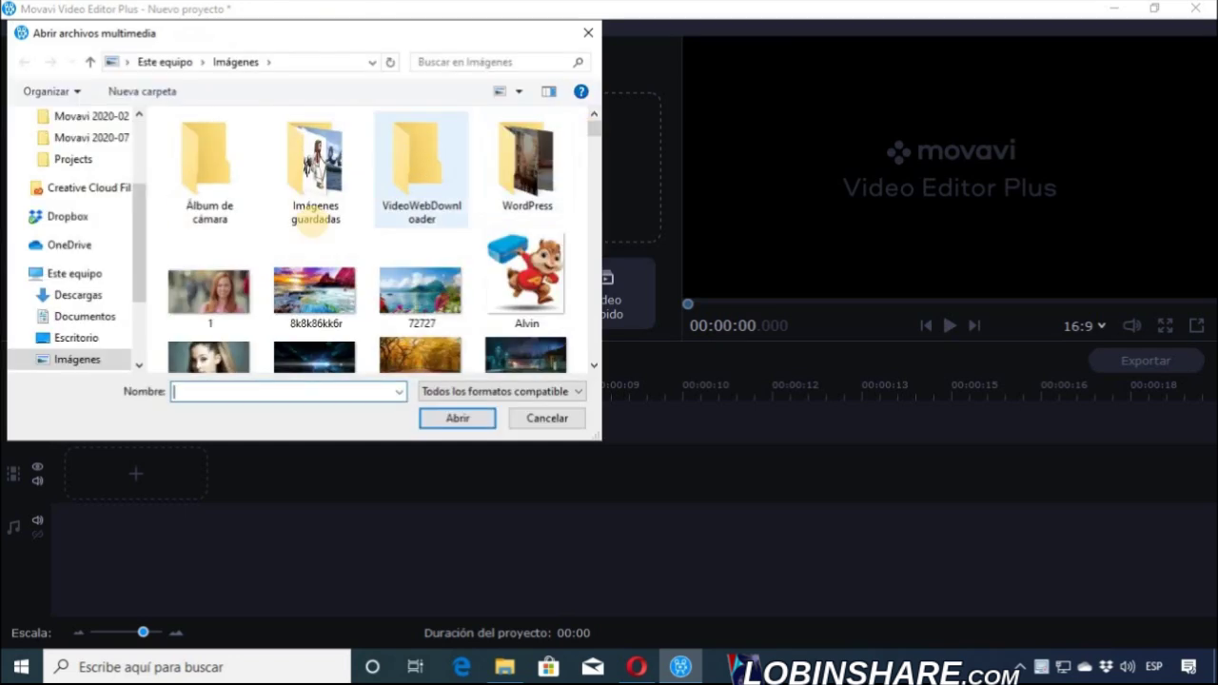
pyautogui.scroll(-3, 136, 285)
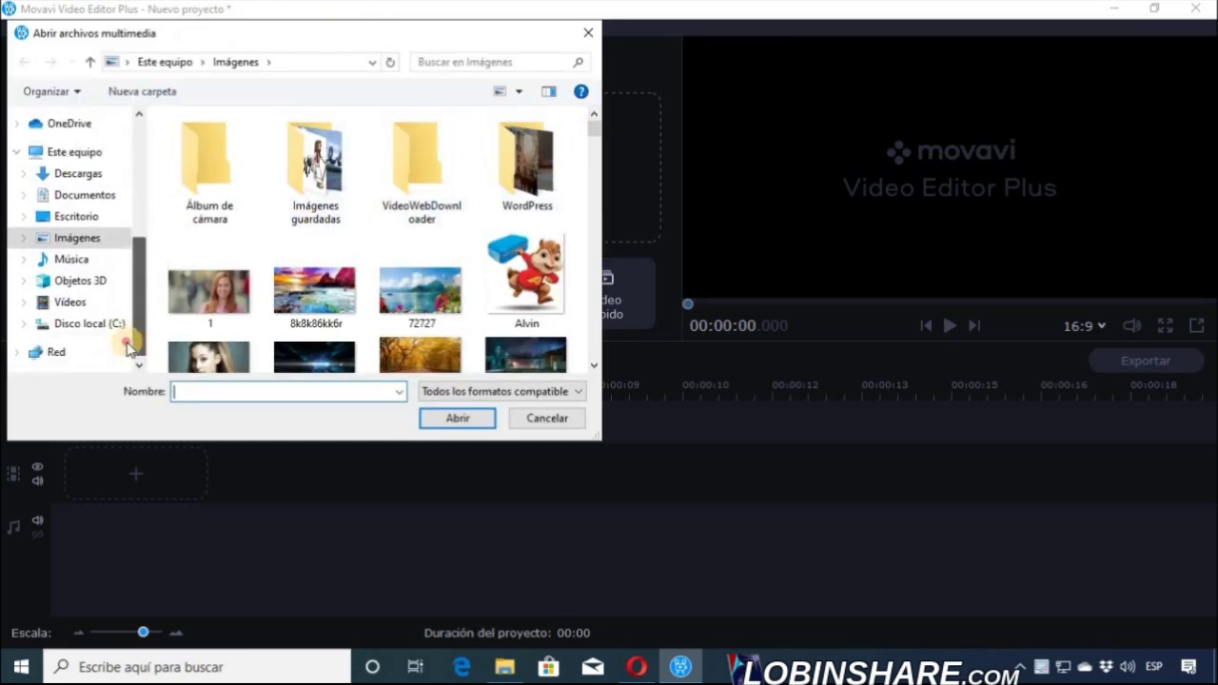
pyautogui.click(102, 303)
pyautogui.moveTo(592, 152); pyautogui.dragTo(594, 198)
pyautogui.click(528, 171)
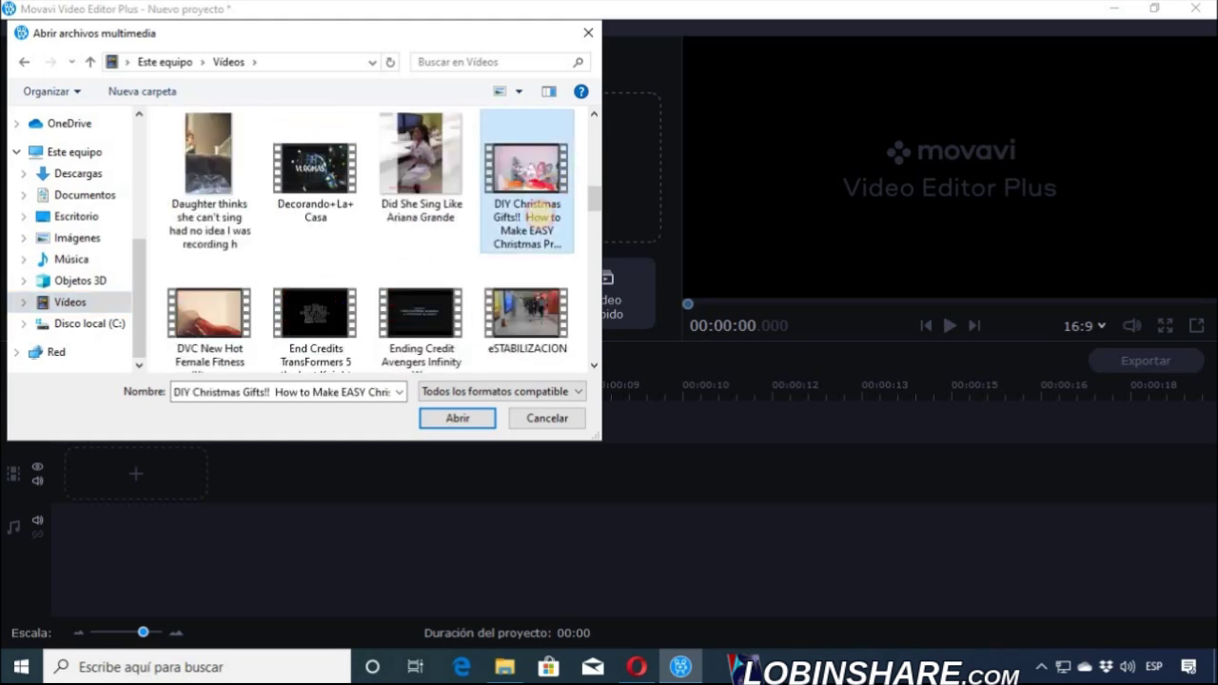
pyautogui.click(455, 416)
# Place the DIY Christmas Gifts video at the start of the video track and mute the track.
pyautogui.moveTo(333, 138); pyautogui.dragTo(82, 471)
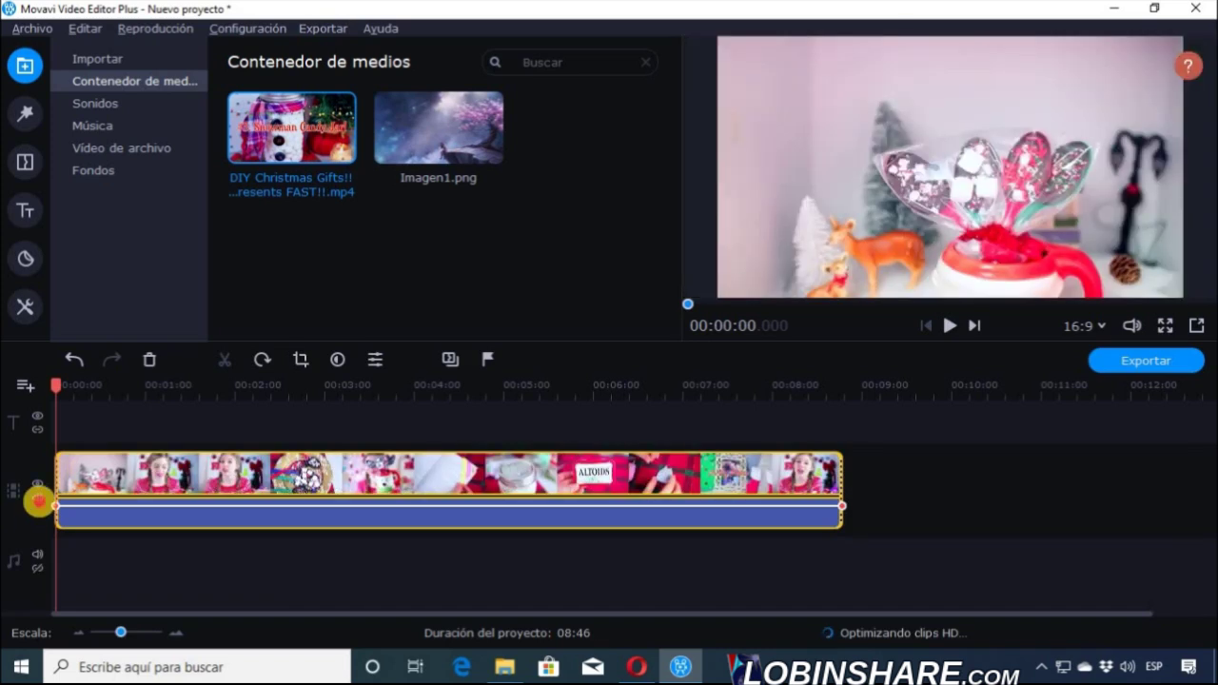
pyautogui.click(38, 502)
# Split the video clip at about 27.6 seconds.
pyautogui.moveTo(86, 392); pyautogui.dragTo(96, 385)
pyautogui.click(223, 364)
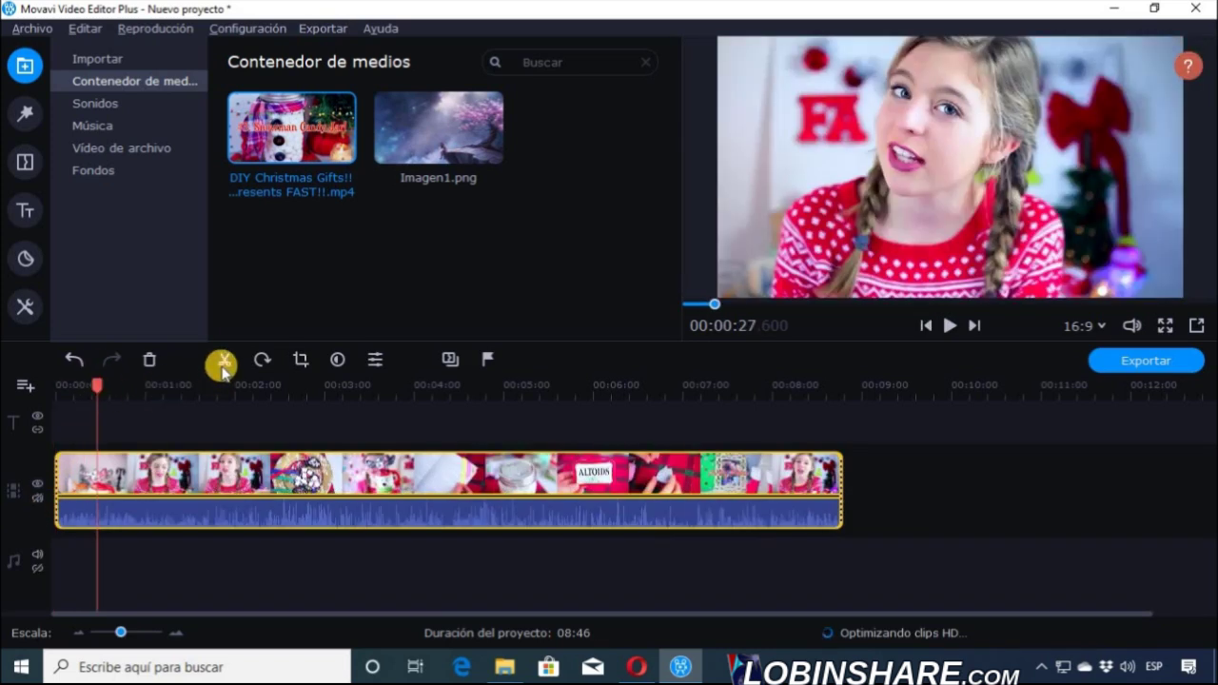
# Delete the short segment before the split from the start of the video track.
pyautogui.click(82, 466)
pyautogui.press('Delete')
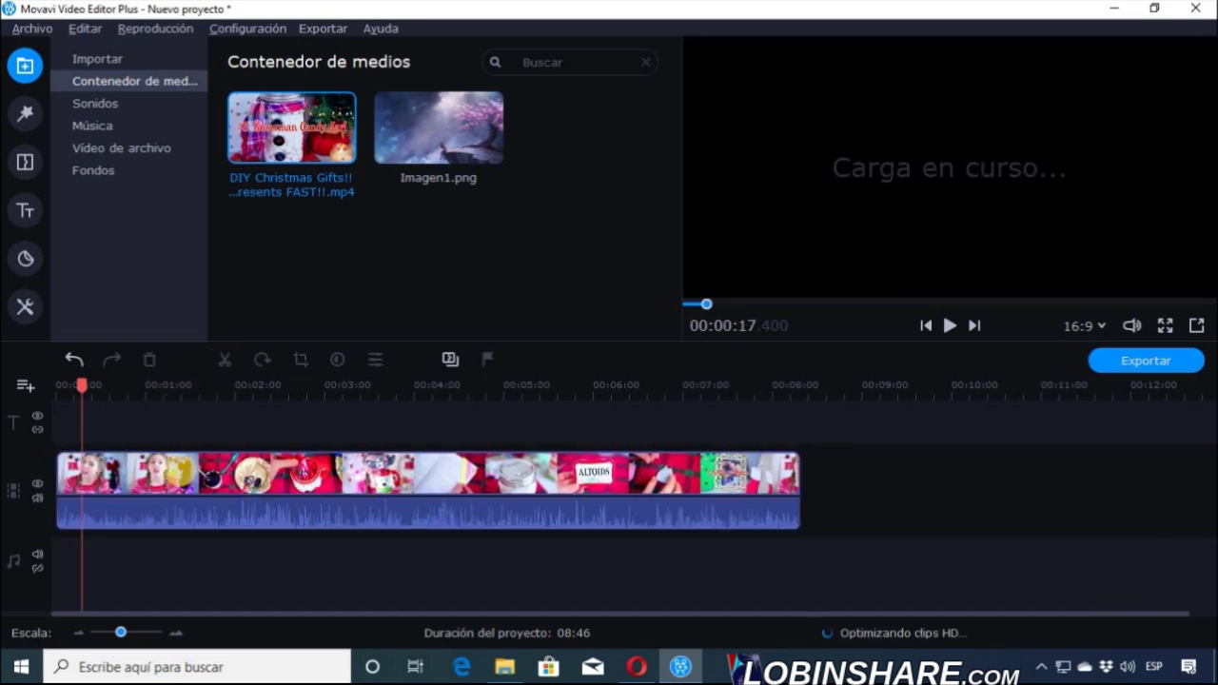
# Play the opening seconds of the trimmed clip and return to the start of the timeline.
pyautogui.moveTo(119, 632); pyautogui.dragTo(66, 611)
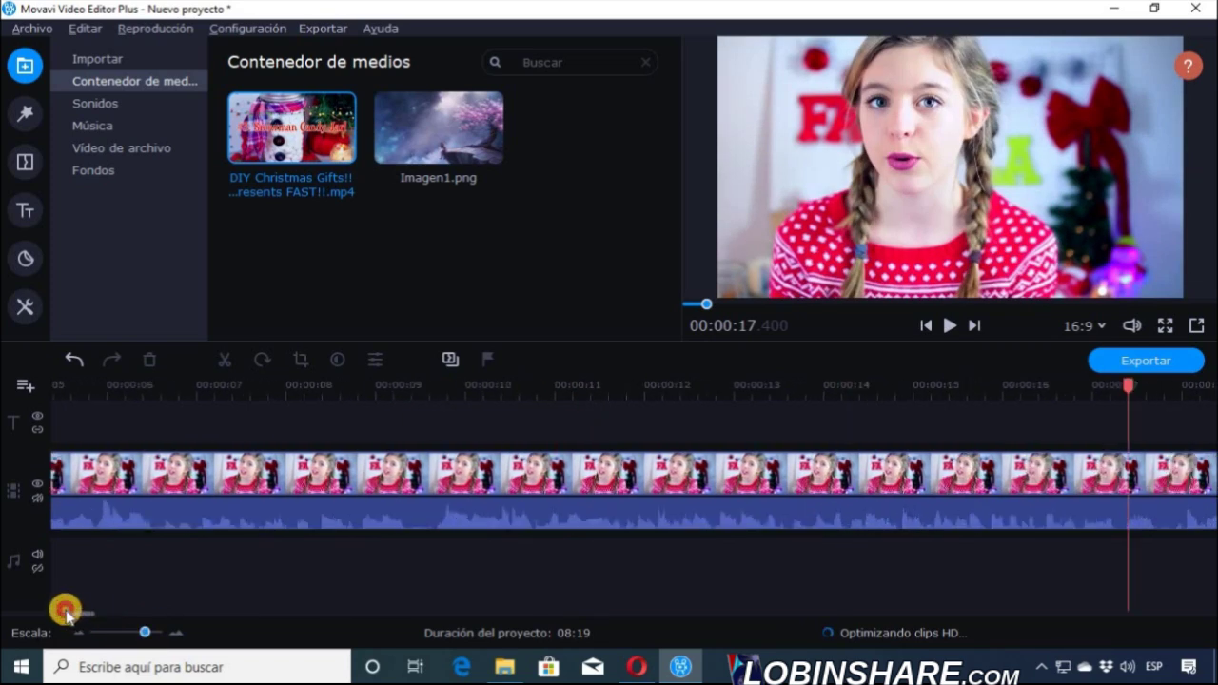
pyautogui.click(59, 385)
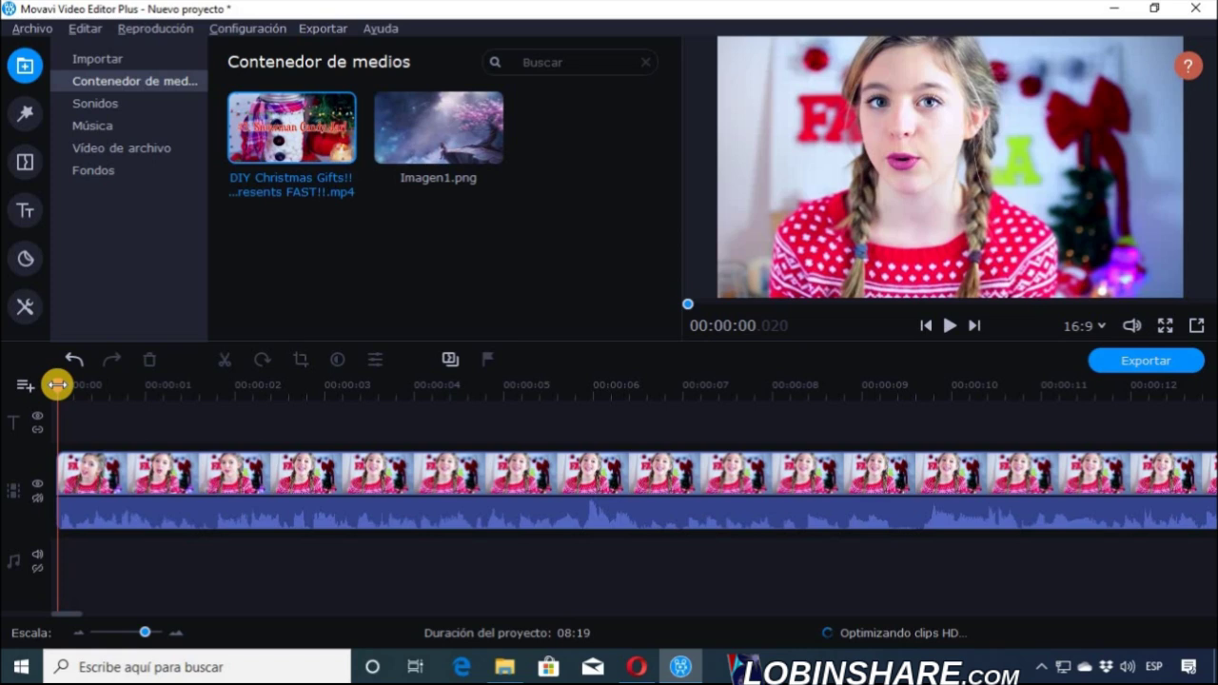
pyautogui.click(952, 326)
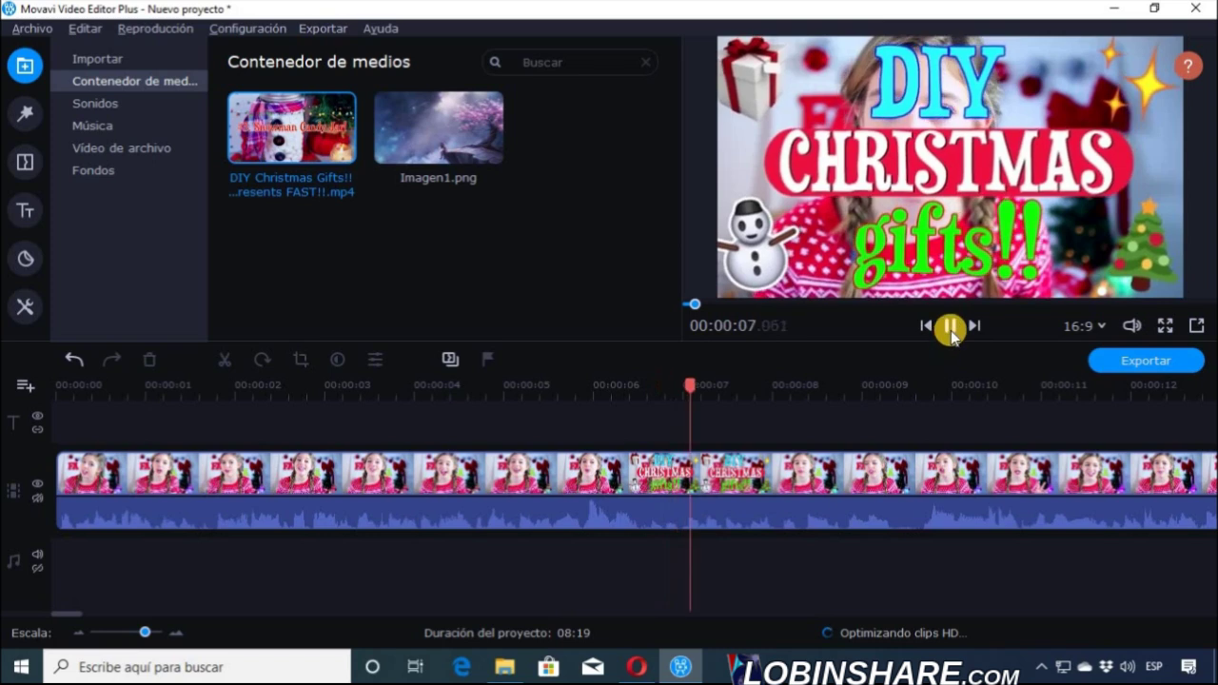
pyautogui.click(948, 327)
pyautogui.click(63, 390)
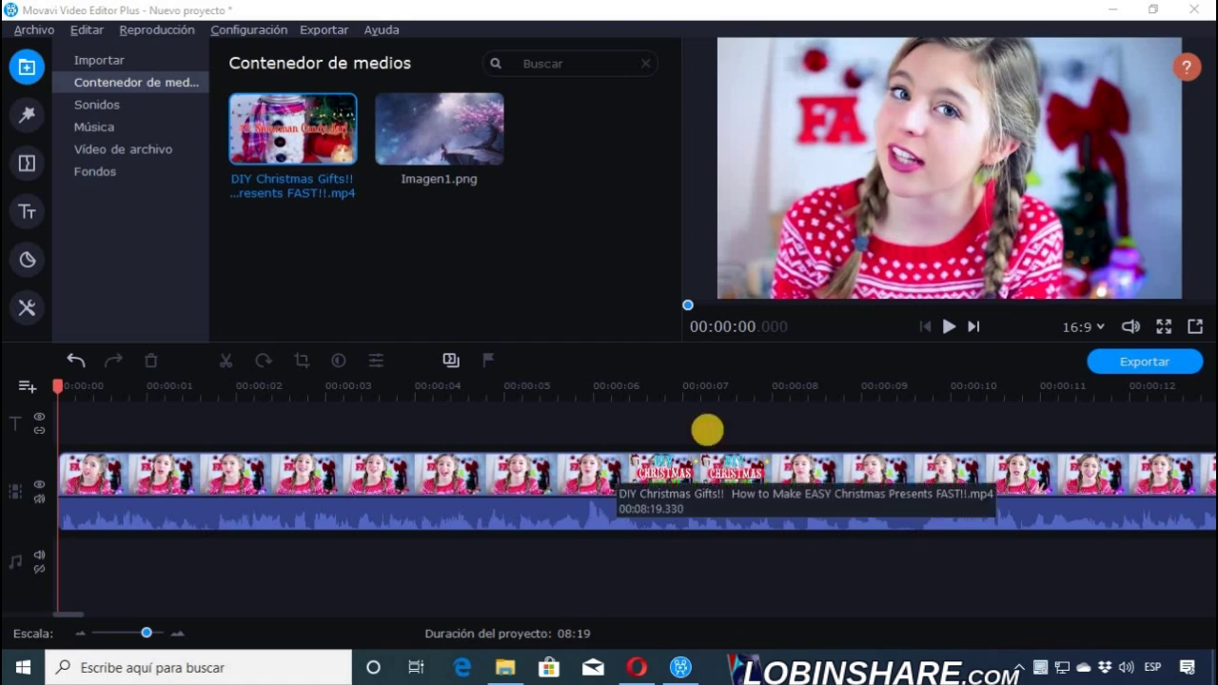
# Apply the Acercar effect from the Panorámica y zoom tool to the video clip, starting at about 0.7 seconds.
pyautogui.click(120, 472)
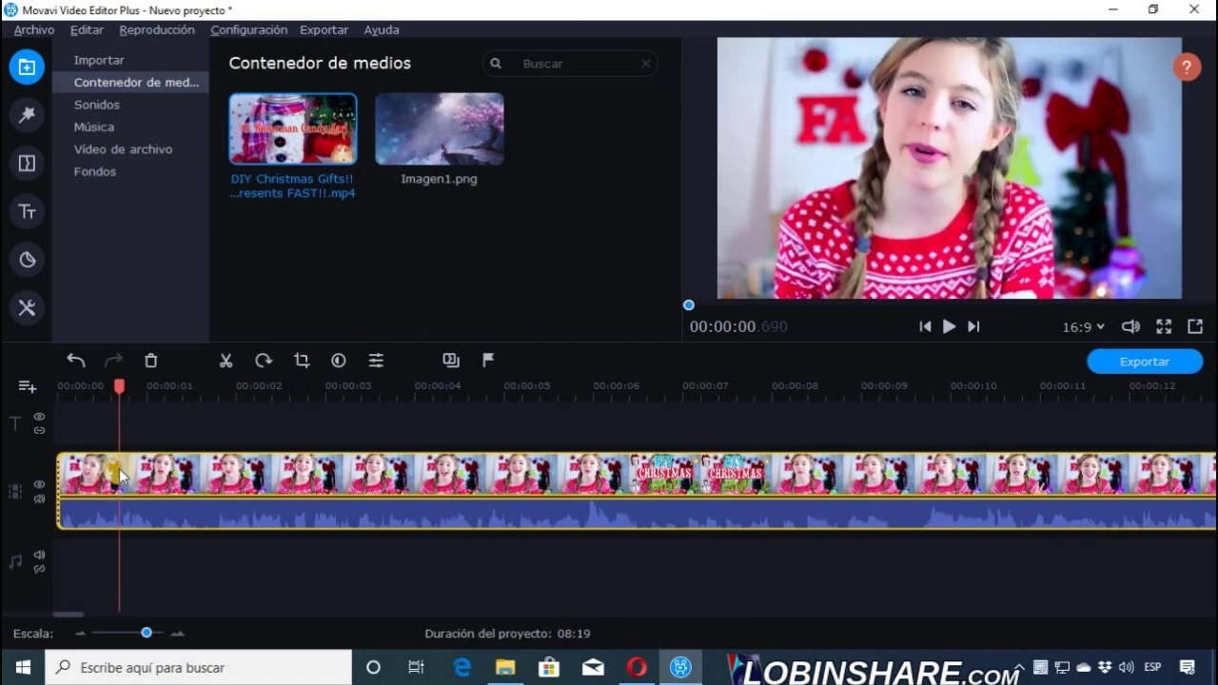
pyautogui.rightClick(120, 472)
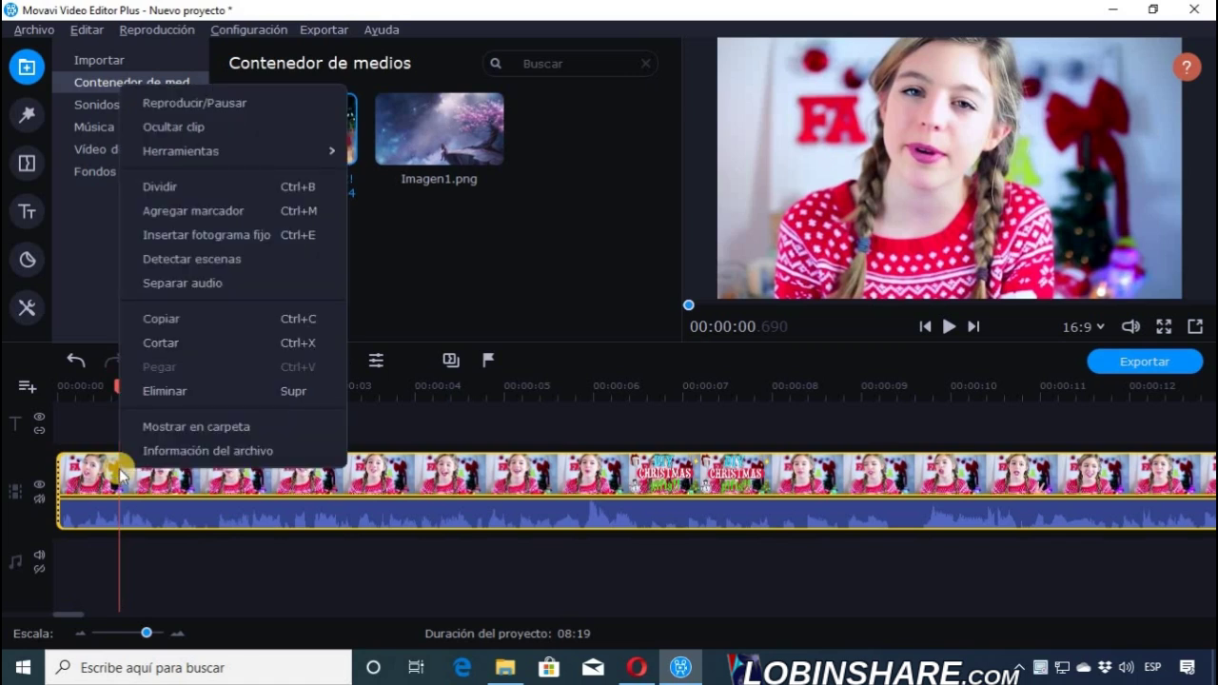
pyautogui.moveTo(235, 162)
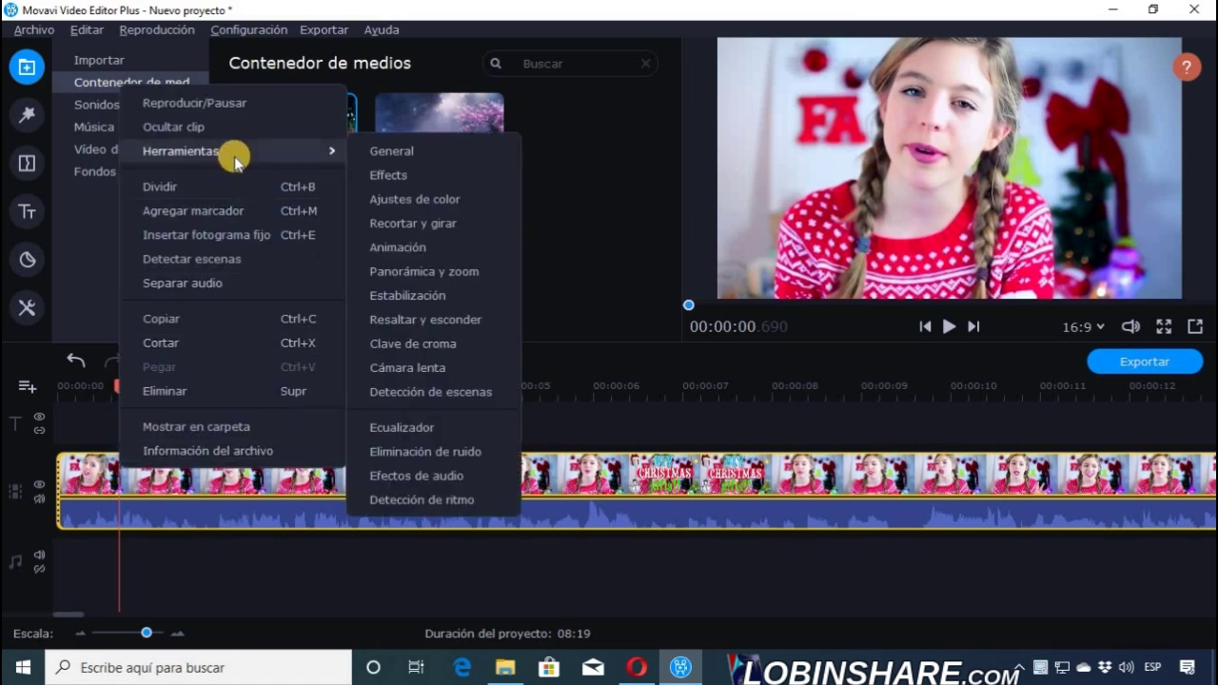
pyautogui.click(441, 270)
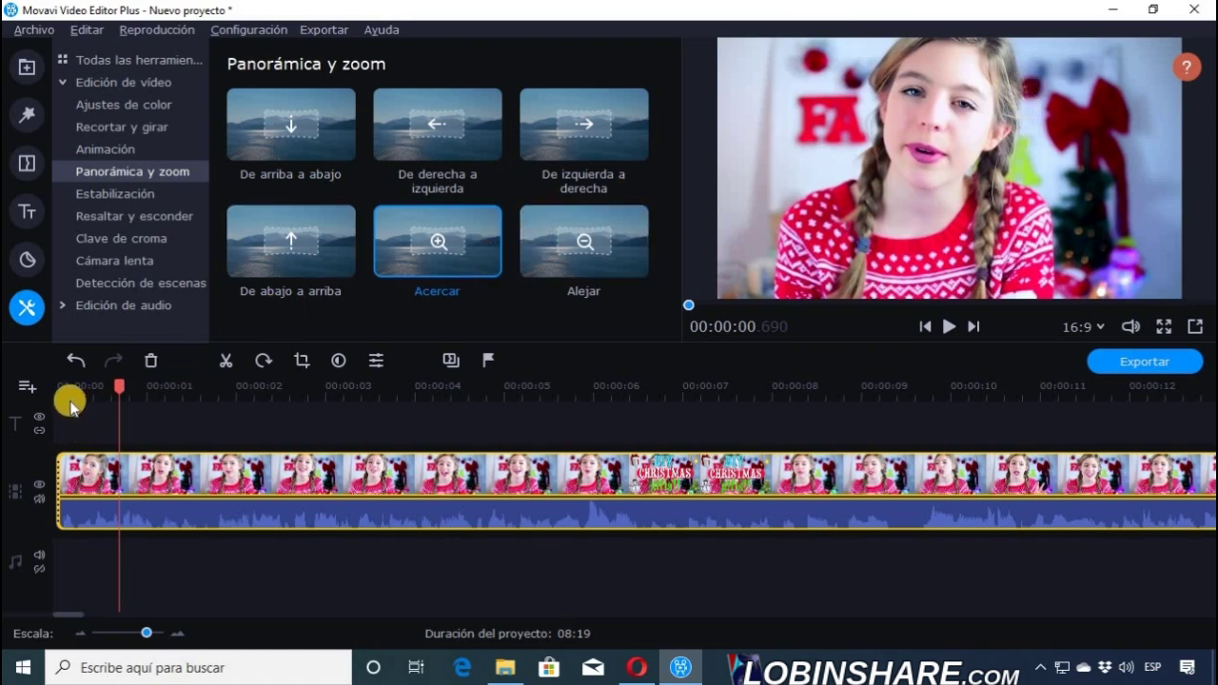
pyautogui.moveTo(67, 393); pyautogui.dragTo(114, 388)
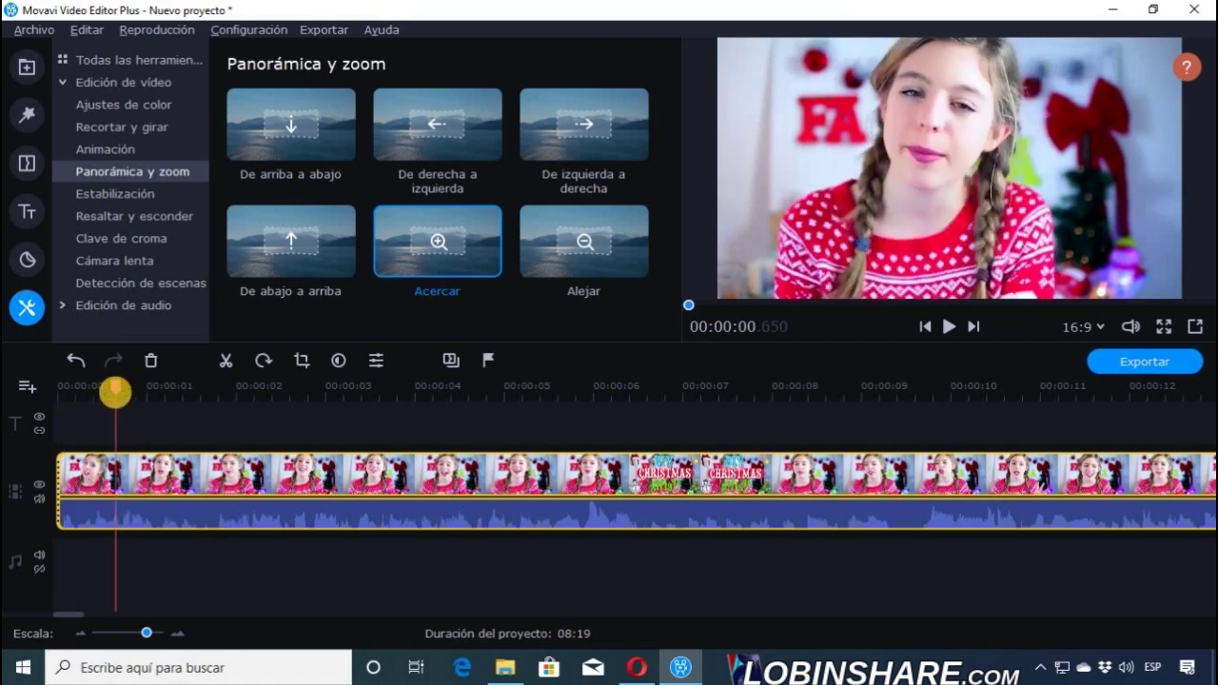
pyautogui.click(178, 387)
pyautogui.click(210, 388)
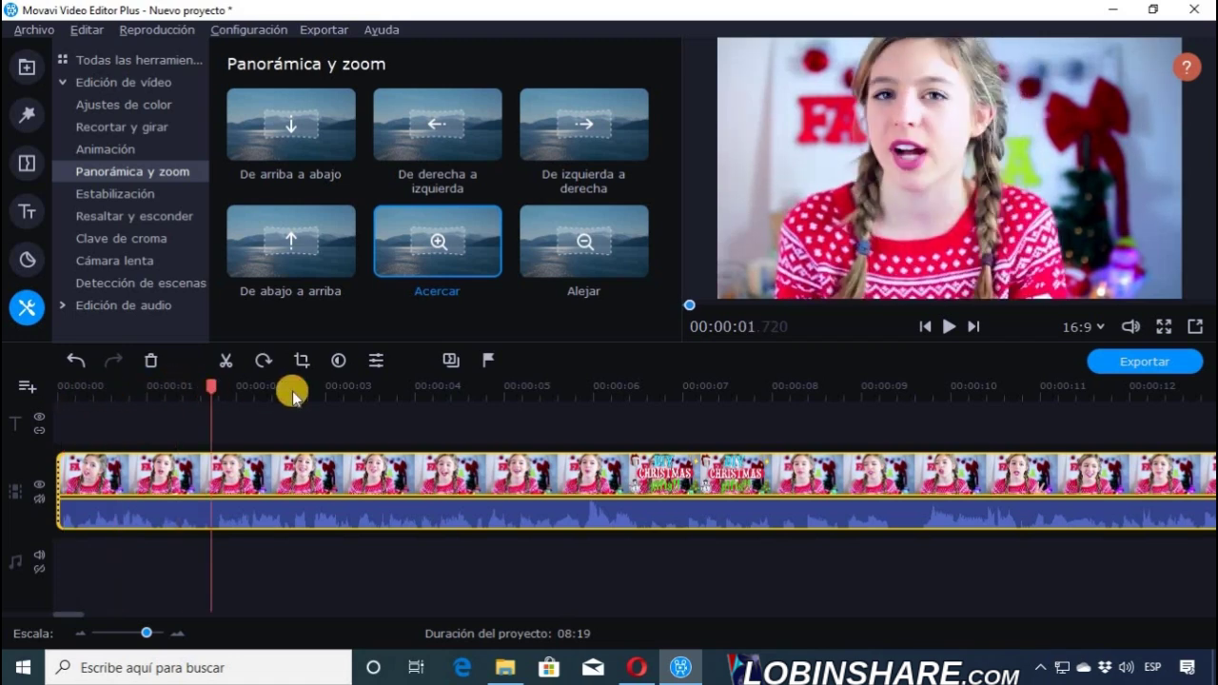
pyautogui.click(291, 387)
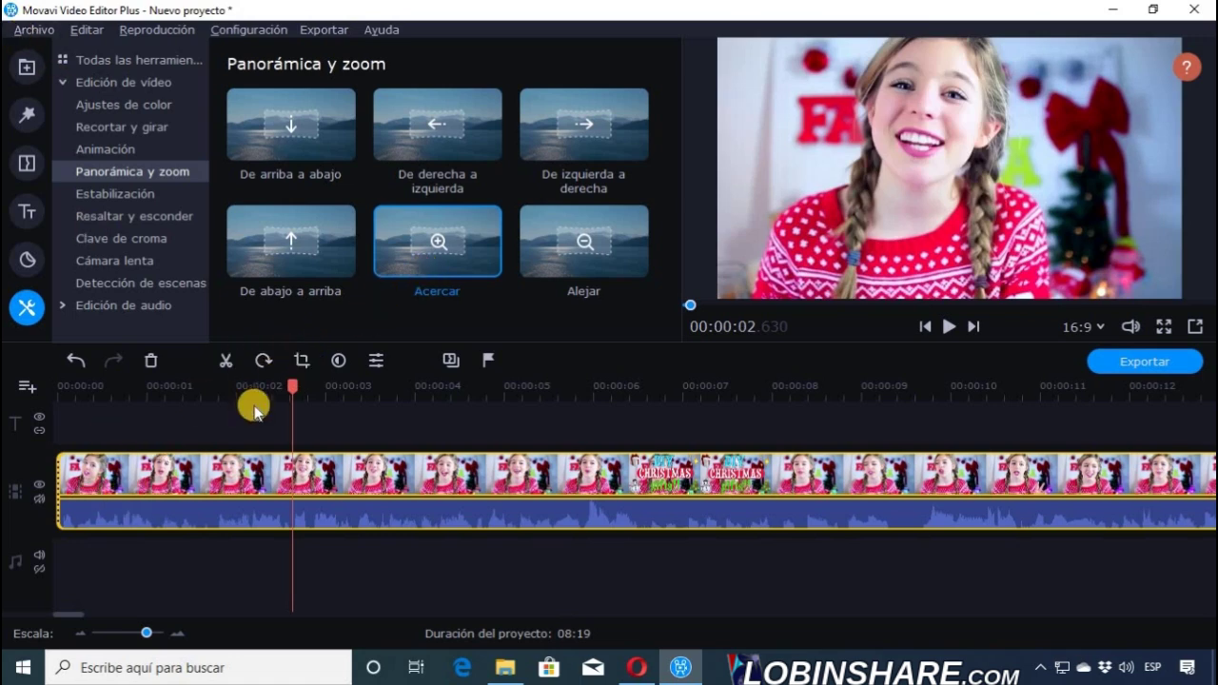
pyautogui.moveTo(398, 269); pyautogui.dragTo(118, 488)
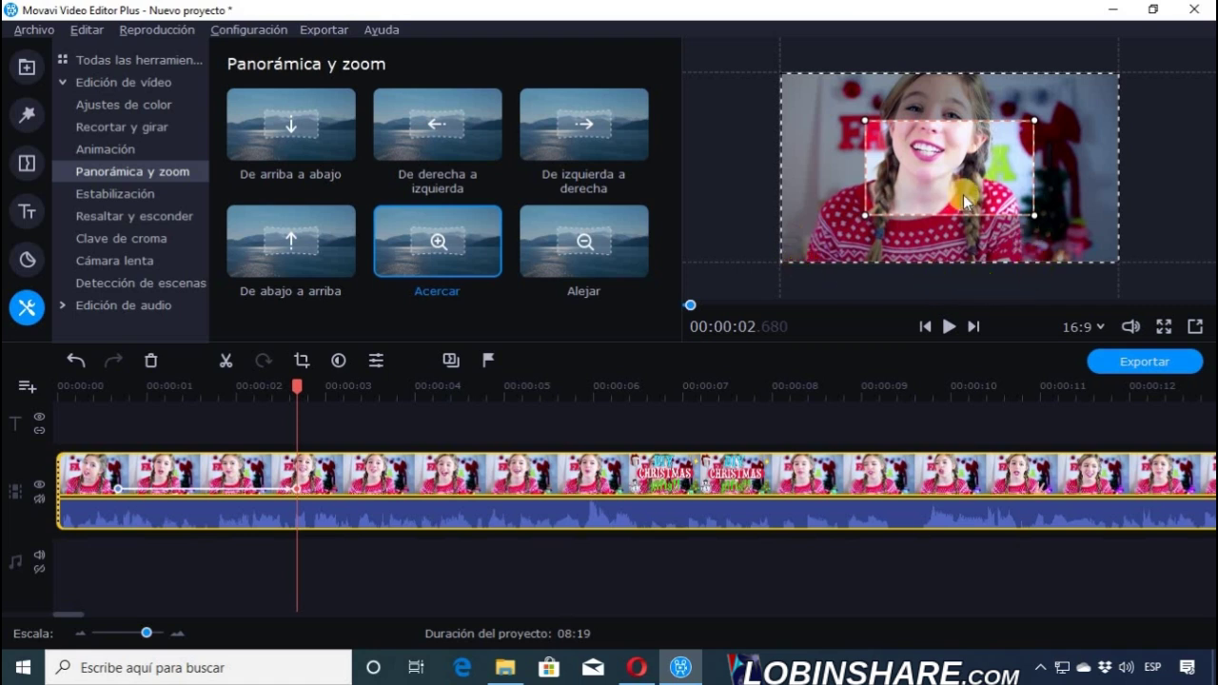
# Enlarge and move the zoom's end frame around the woman's face, and extend the zoom's end to about 3.7 seconds.
pyautogui.moveTo(964, 199); pyautogui.dragTo(932, 157)
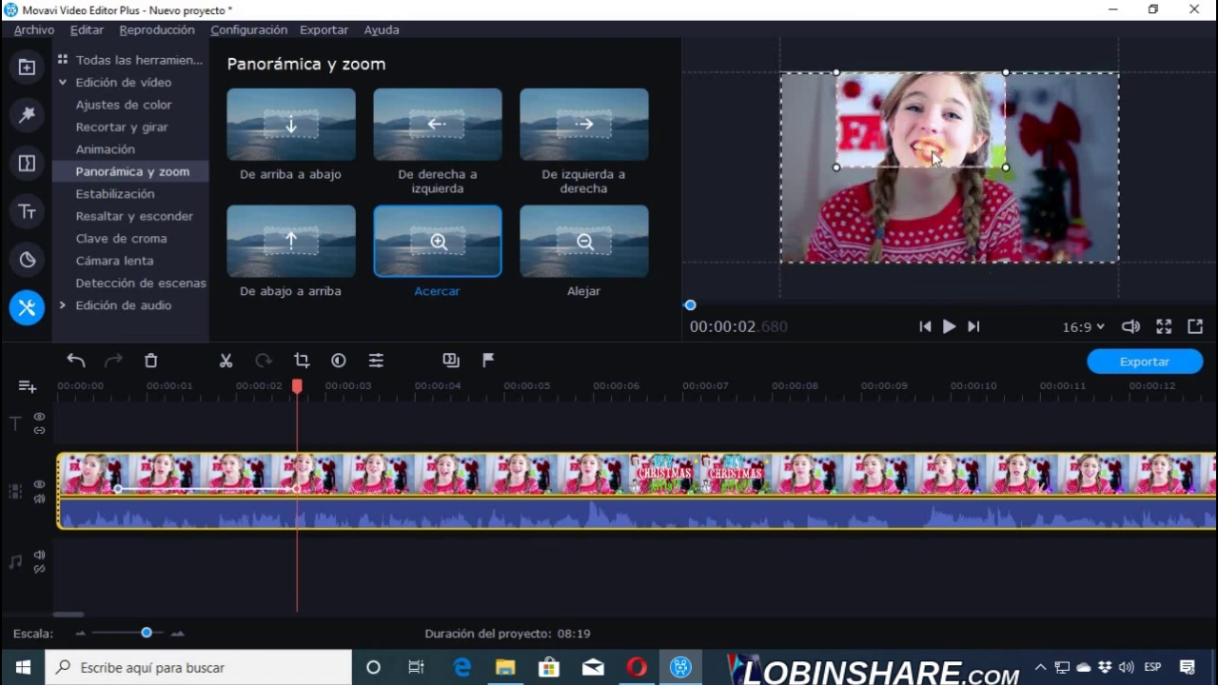
pyautogui.moveTo(1002, 173); pyautogui.dragTo(1035, 189)
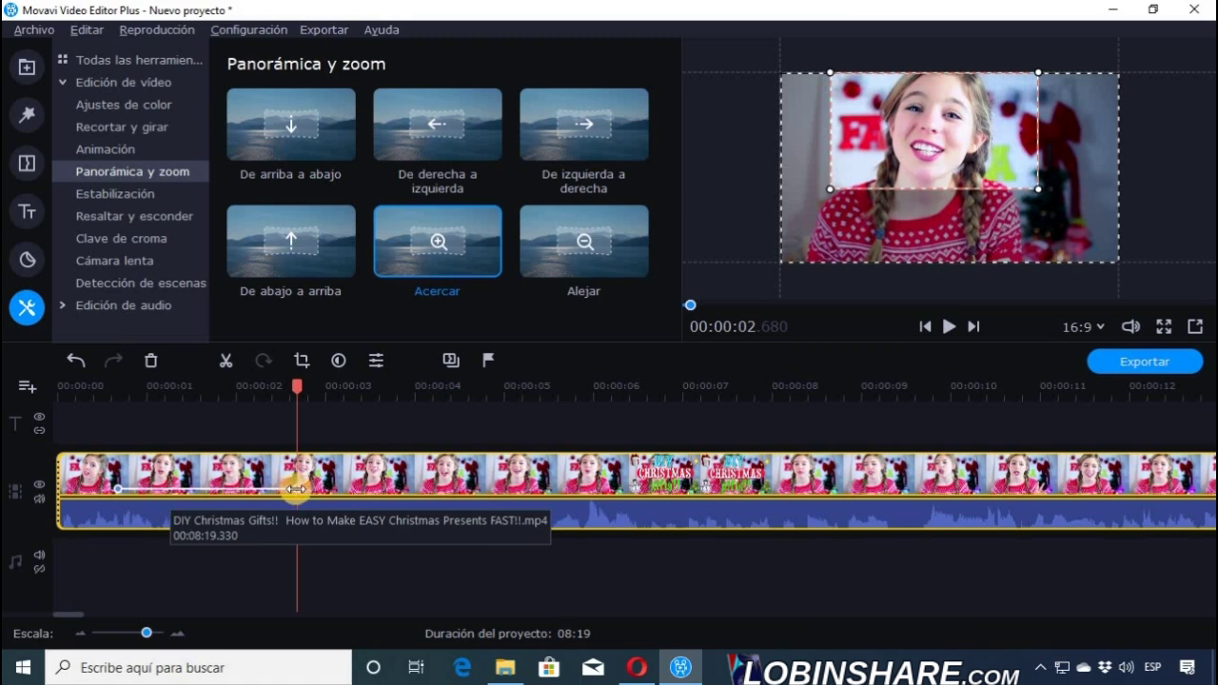
pyautogui.moveTo(295, 489); pyautogui.dragTo(391, 489)
# Play the clip from the start to preview the zoom-in.
pyautogui.click(61, 399)
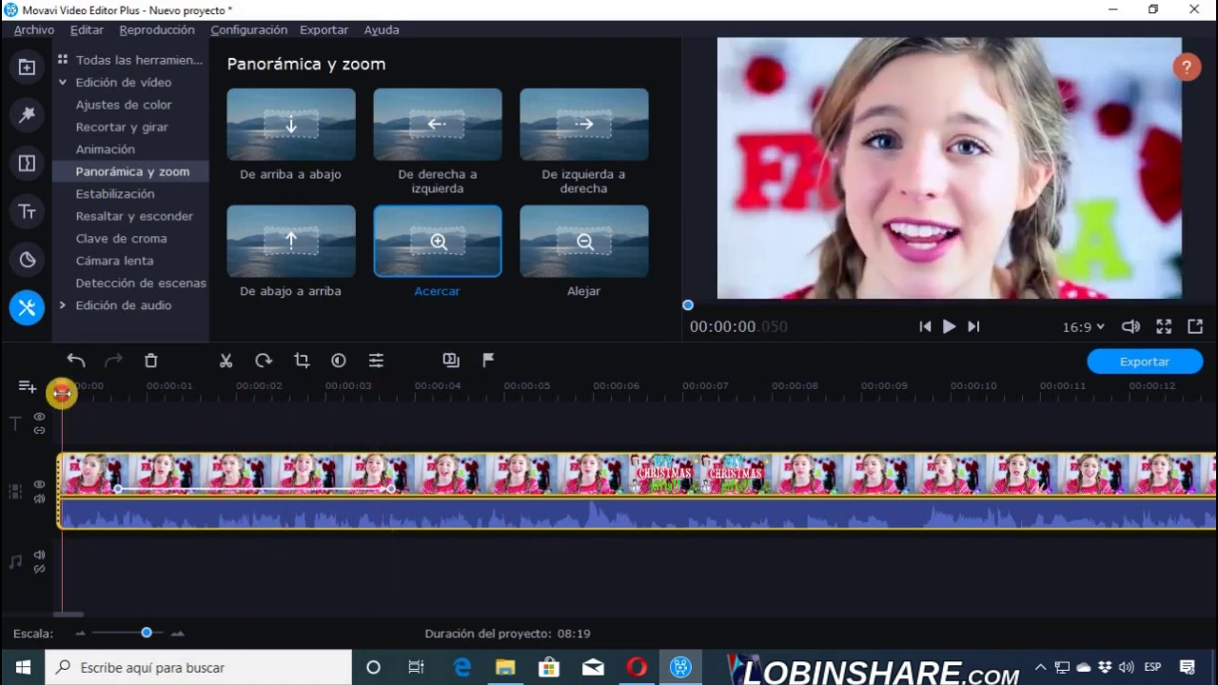
pyautogui.click(917, 325)
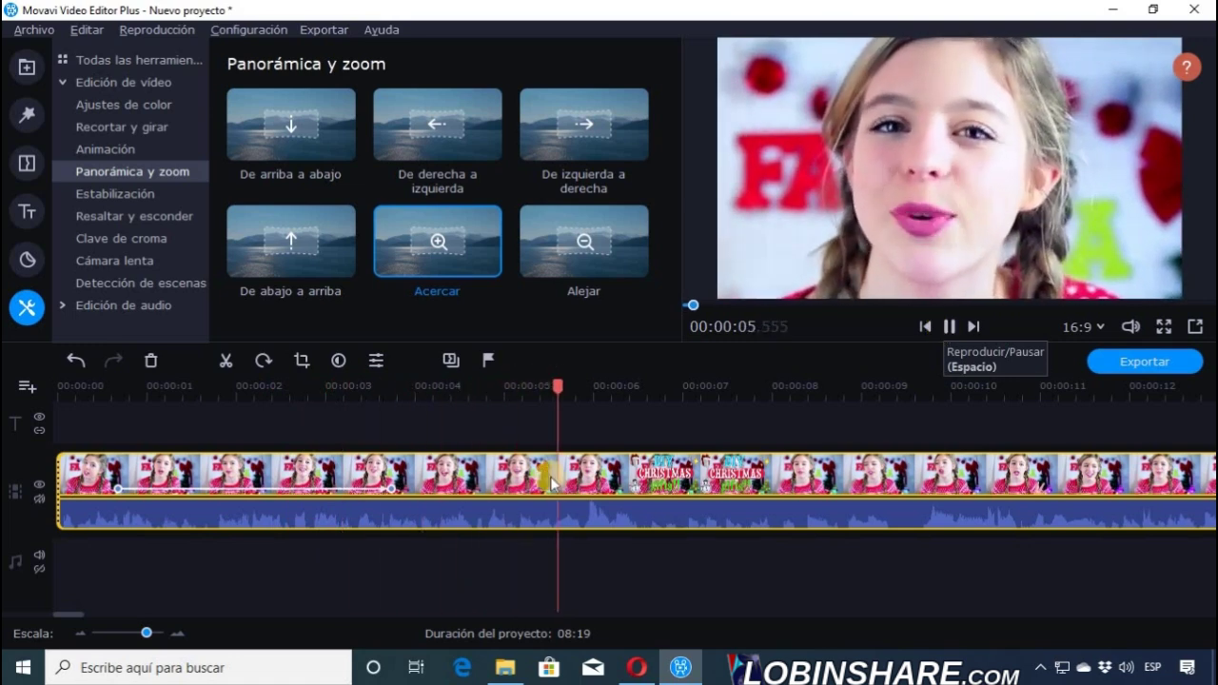
pyautogui.click(950, 326)
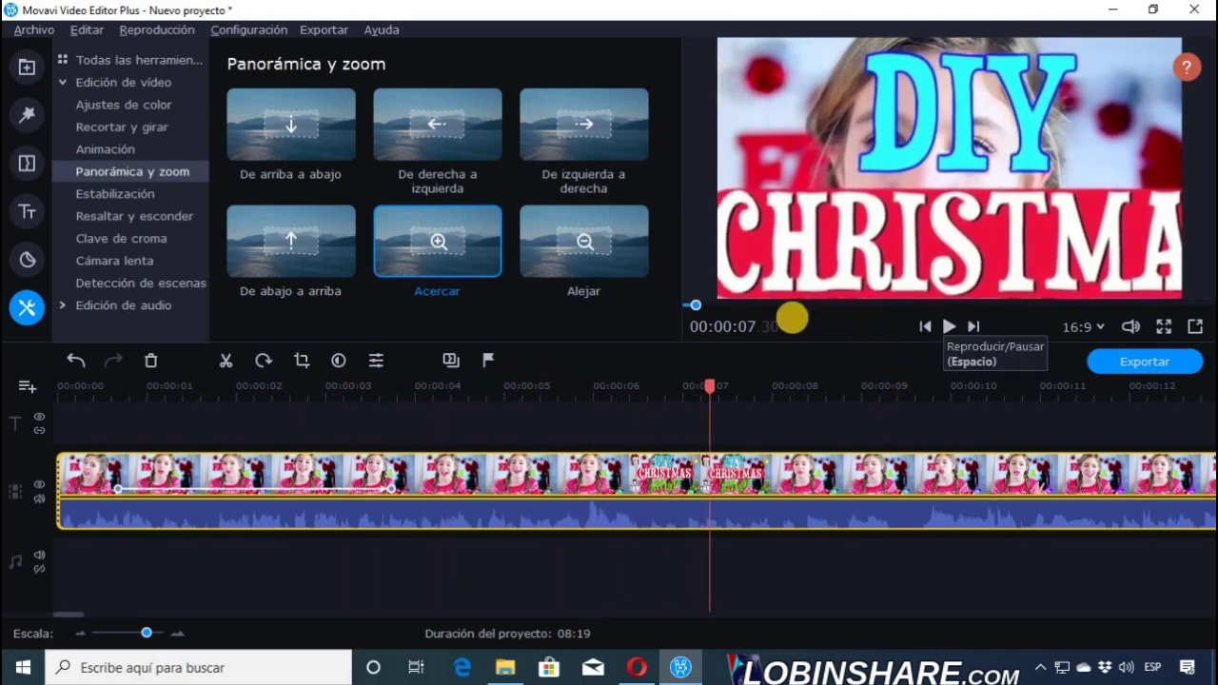
# Shorten and shift the zoom effect so that it runs from 1.4 to about 2.7 seconds.
pyautogui.moveTo(394, 486); pyautogui.dragTo(230, 485)
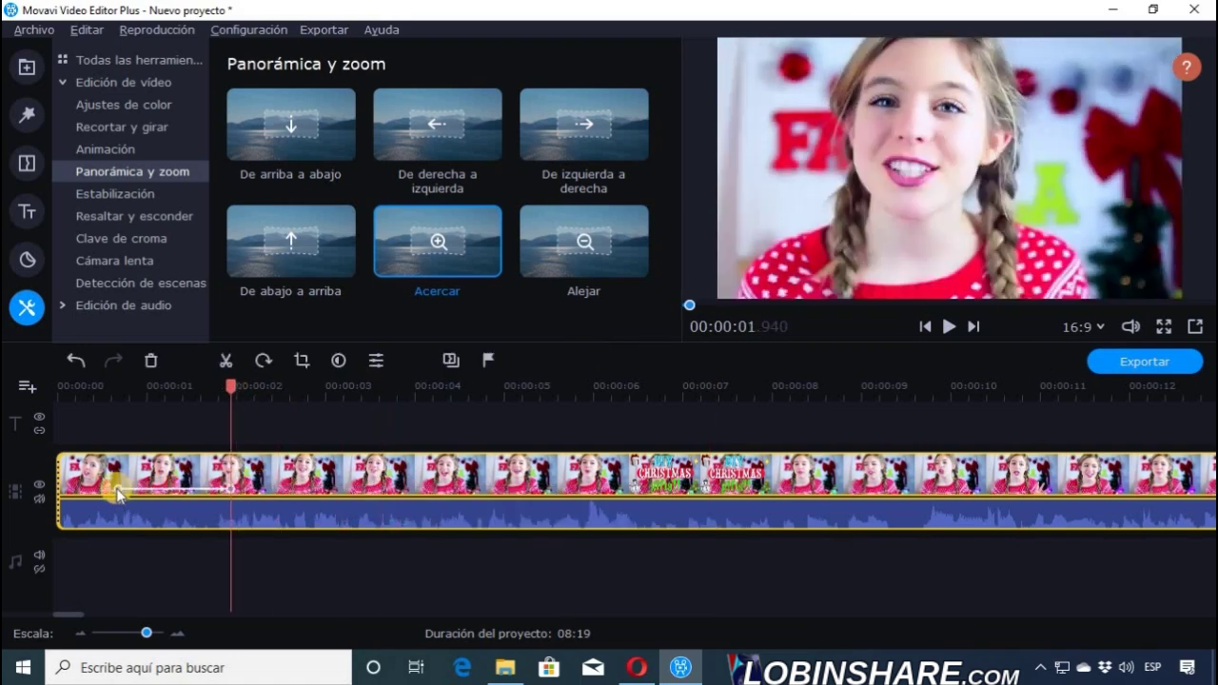
pyautogui.moveTo(115, 488); pyautogui.dragTo(142, 488)
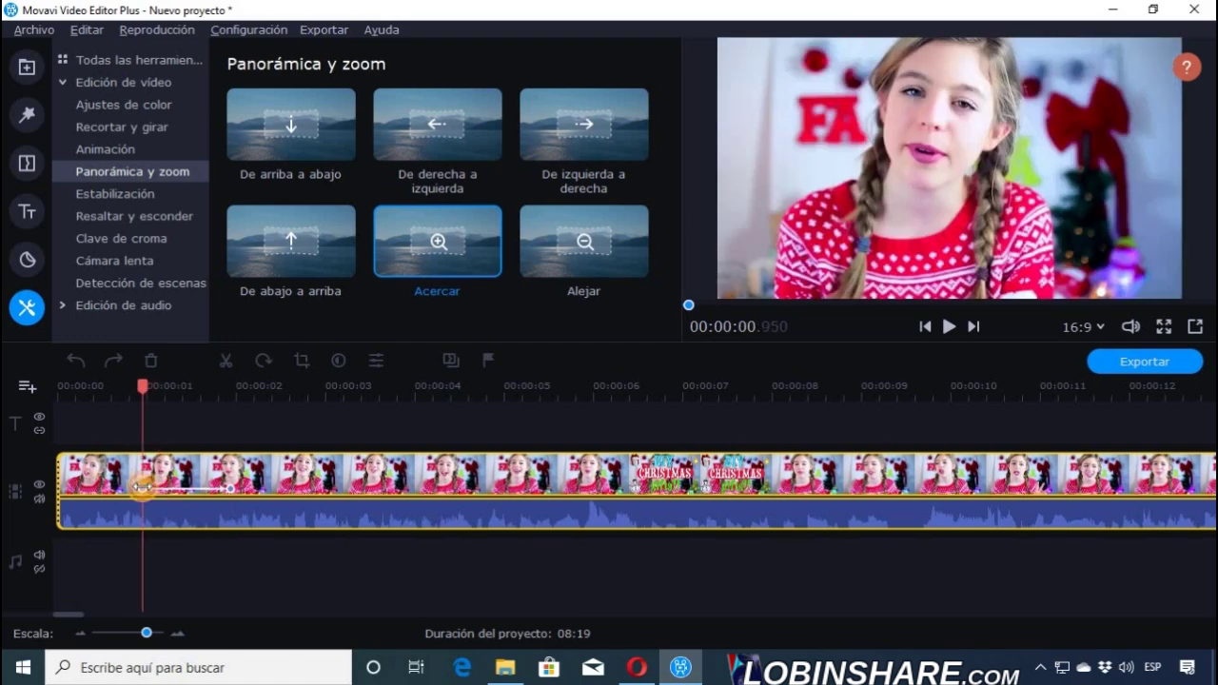
pyautogui.moveTo(229, 487); pyautogui.dragTo(260, 489)
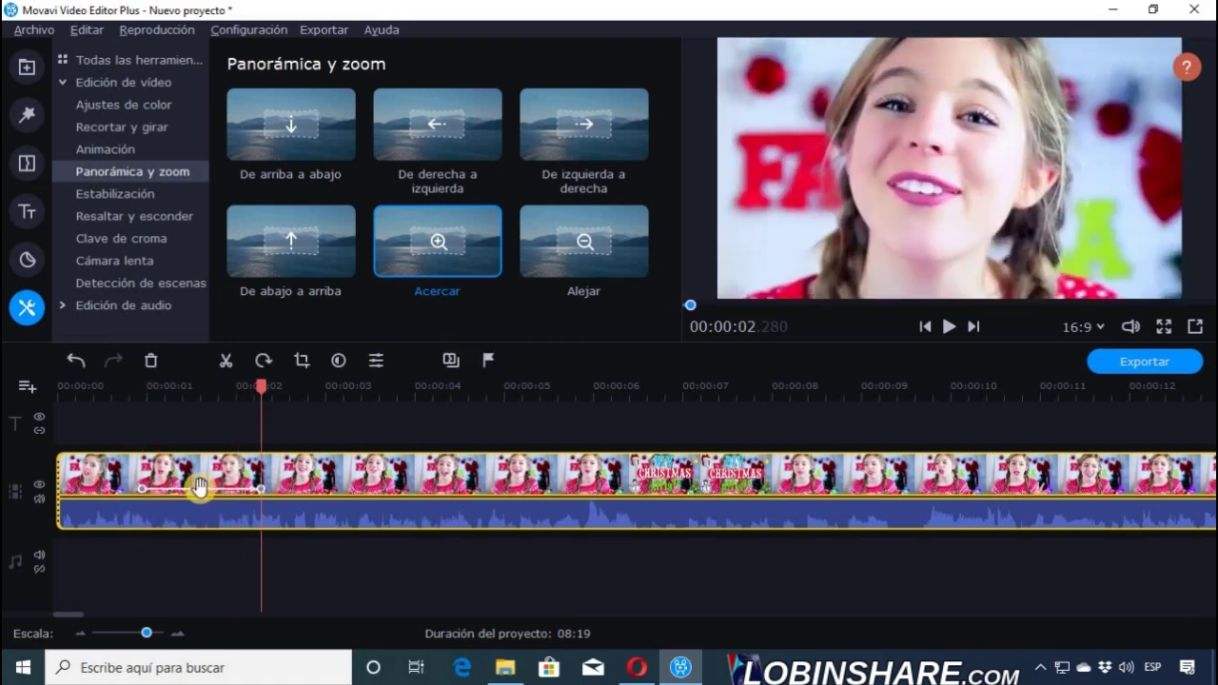
pyautogui.moveTo(199, 488); pyautogui.dragTo(242, 495)
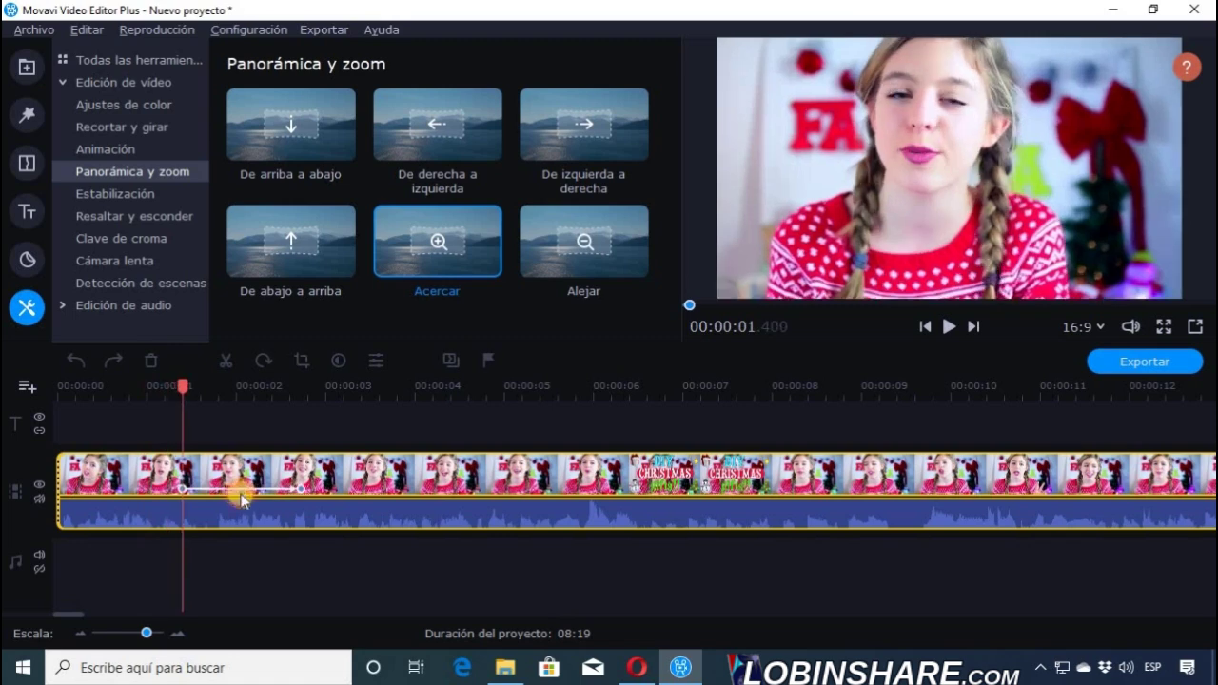
# Replay the clip from the start to check the zoom's new timing.
pyautogui.click(56, 393)
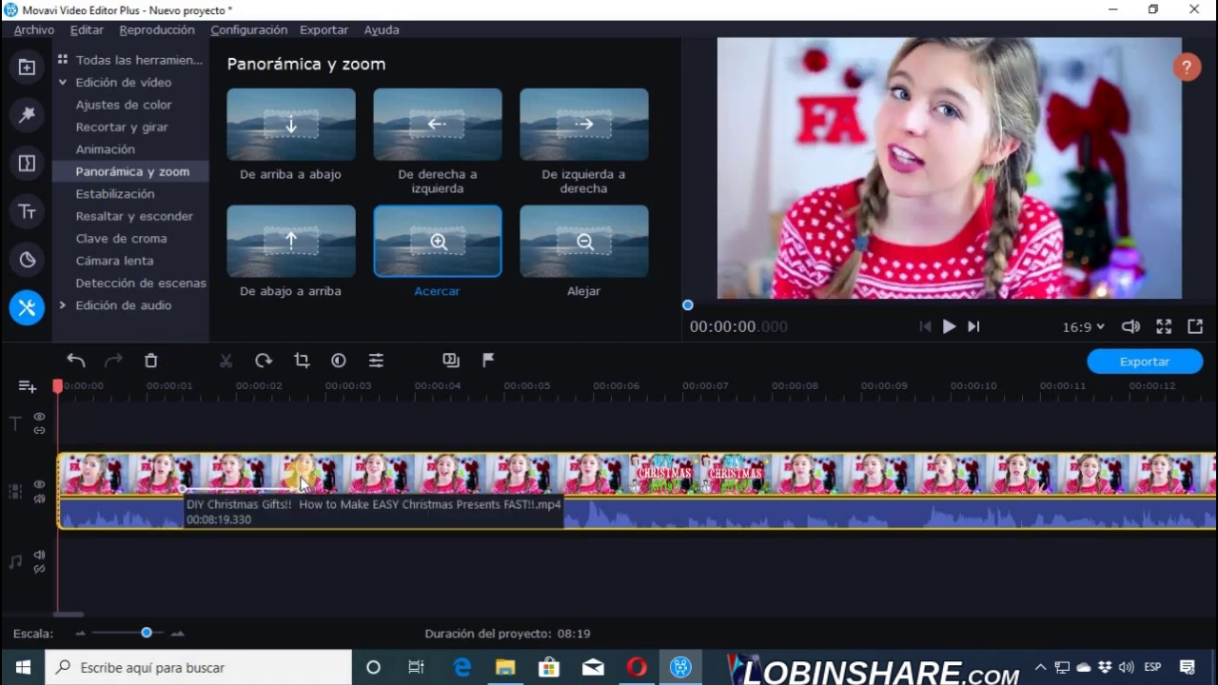
pyautogui.click(948, 327)
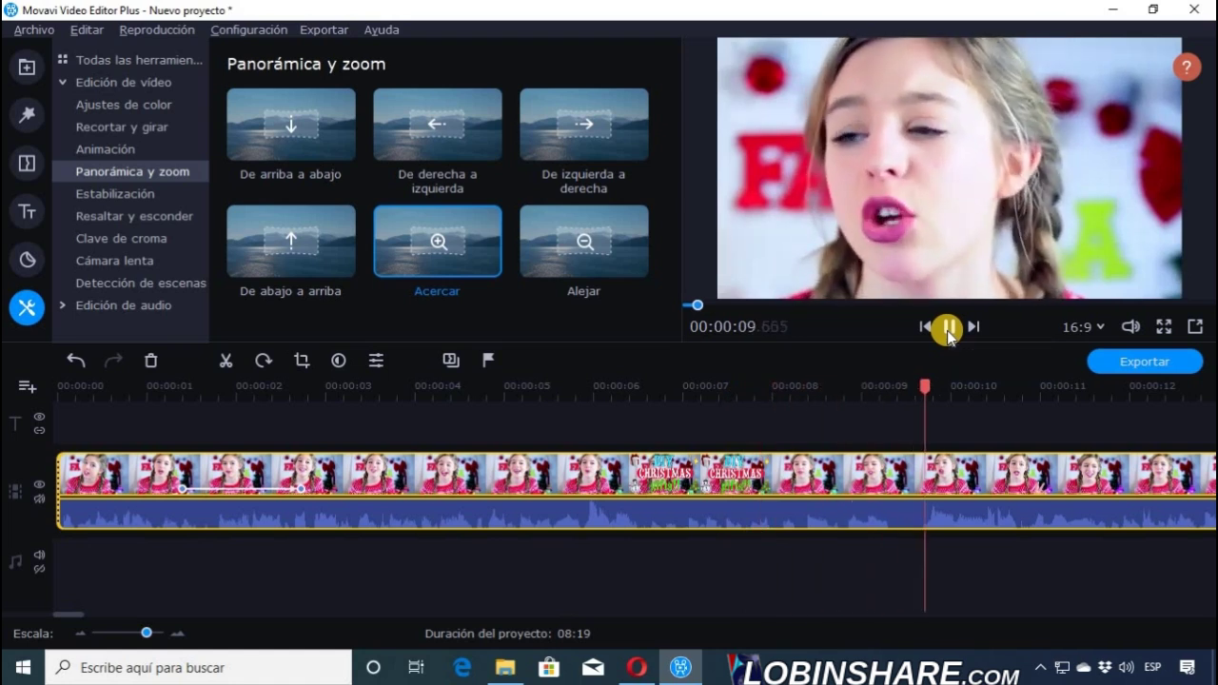
pyautogui.click(947, 328)
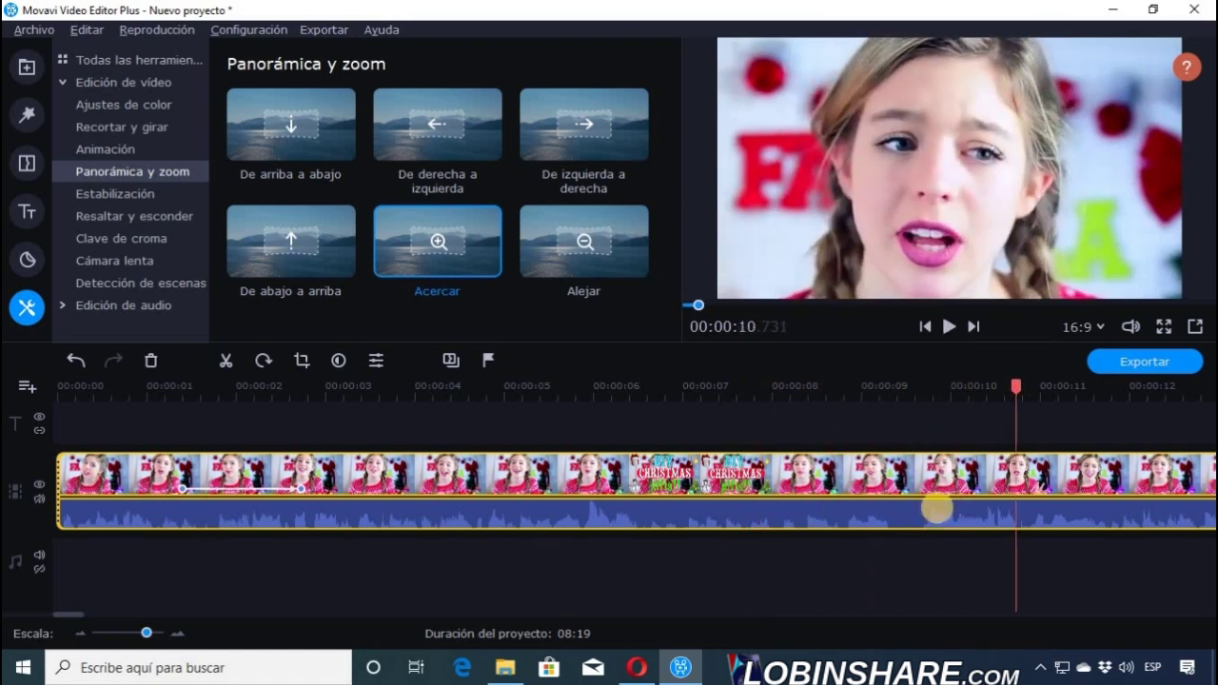
# Add a pan and zoom keyframe to the video clip at 4.55 seconds.
pyautogui.moveTo(67, 621); pyautogui.dragTo(32, 590)
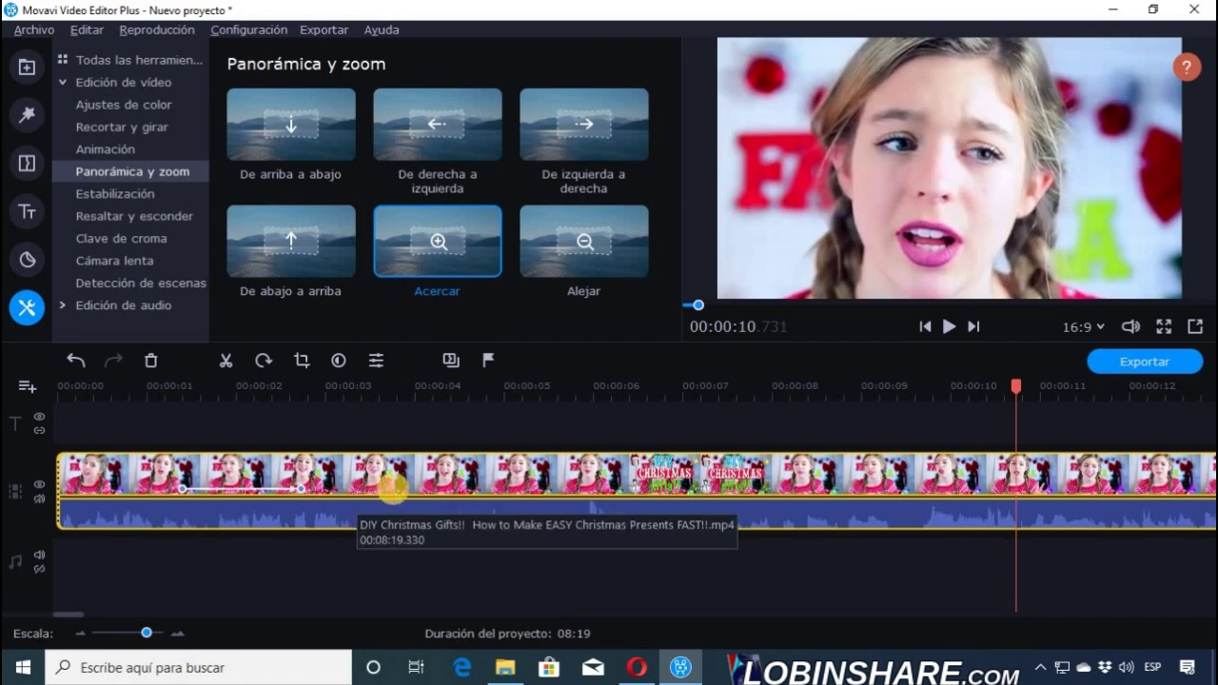
pyautogui.click(465, 394)
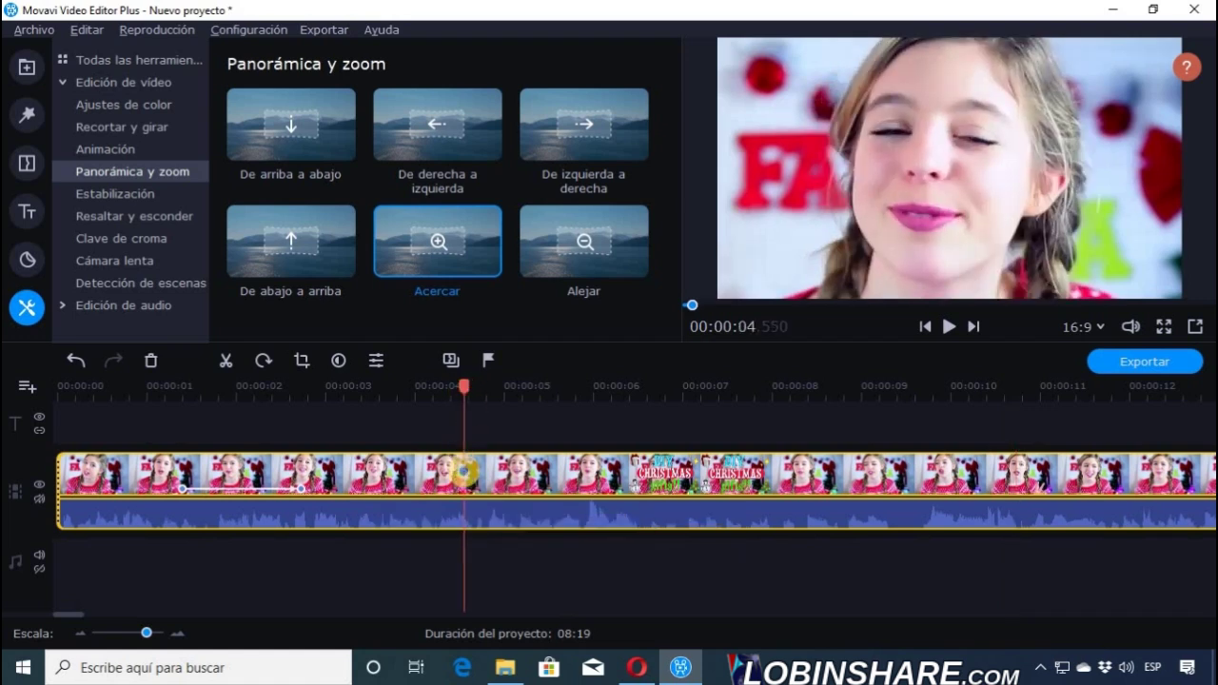
pyautogui.rightClick(464, 476)
pyautogui.moveTo(629, 165)
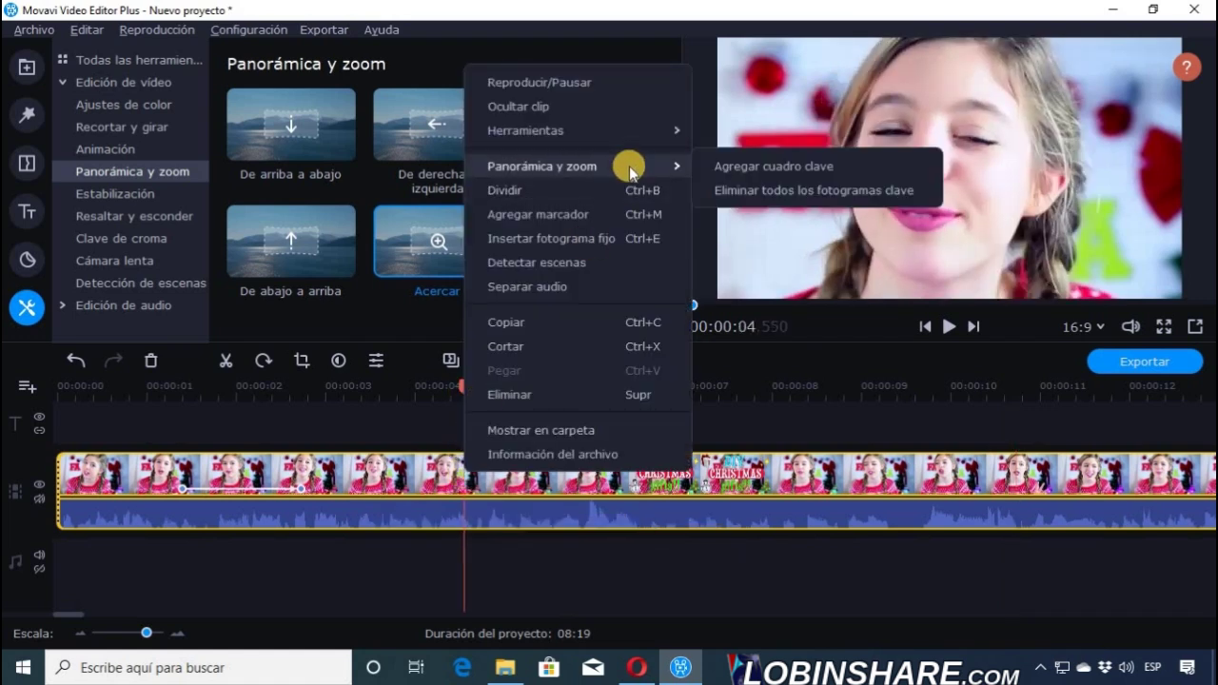
pyautogui.click(702, 167)
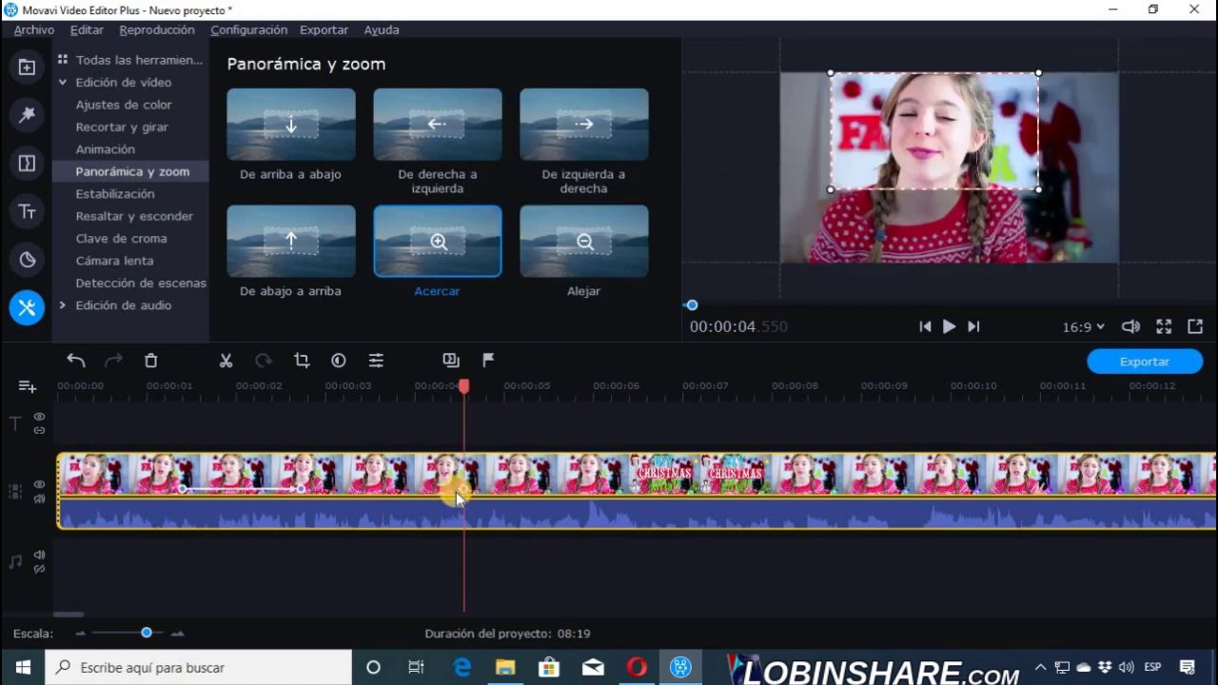
# Add another pan and zoom keyframe at 5.5 seconds and enlarge its frame to the full picture.
pyautogui.click(552, 389)
pyautogui.rightClick(549, 472)
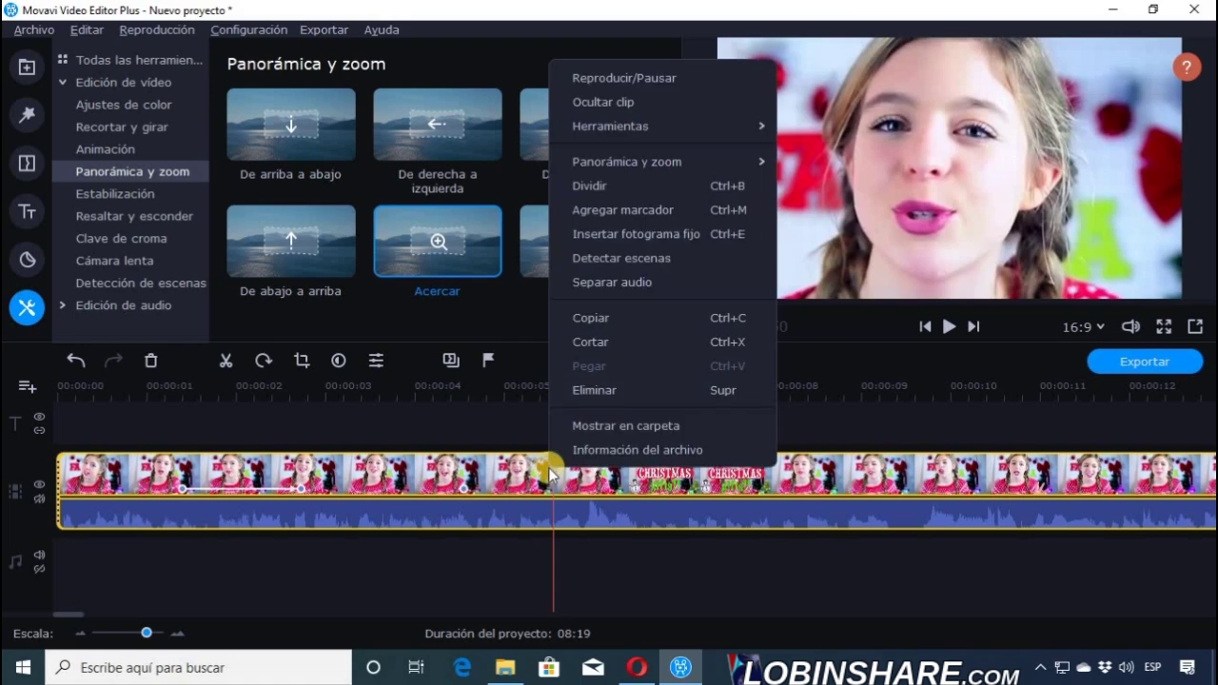
pyautogui.moveTo(666, 161)
pyautogui.click(804, 167)
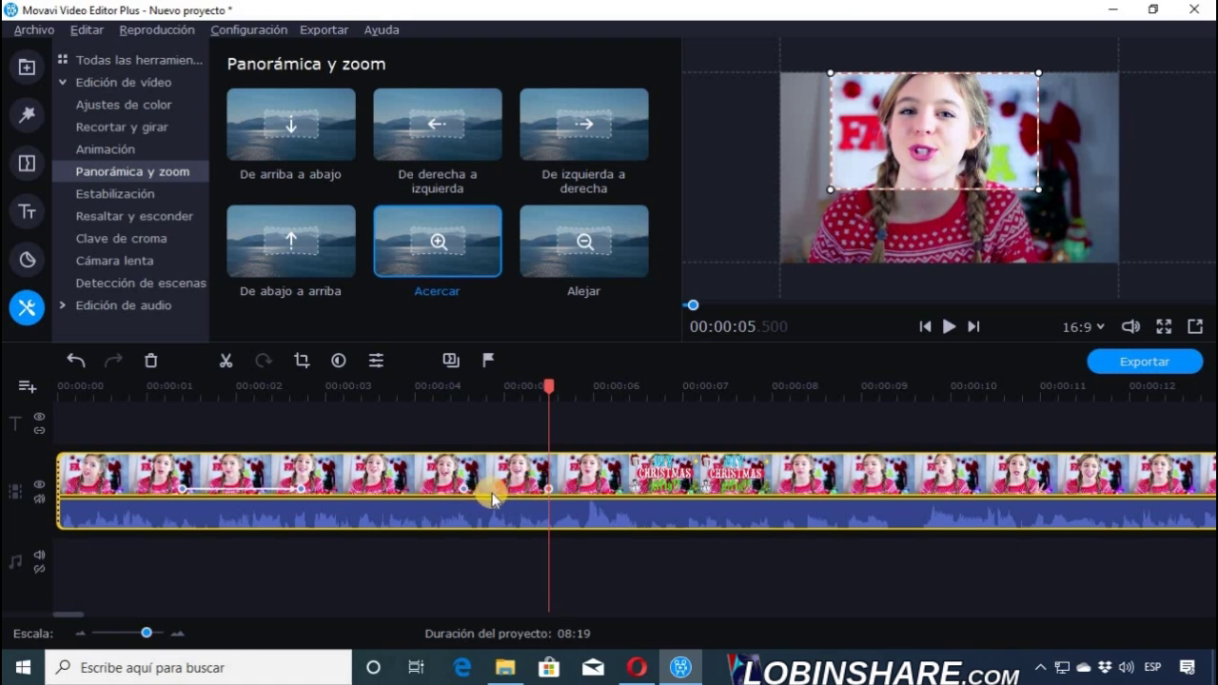
pyautogui.moveTo(884, 177); pyautogui.dragTo(876, 163)
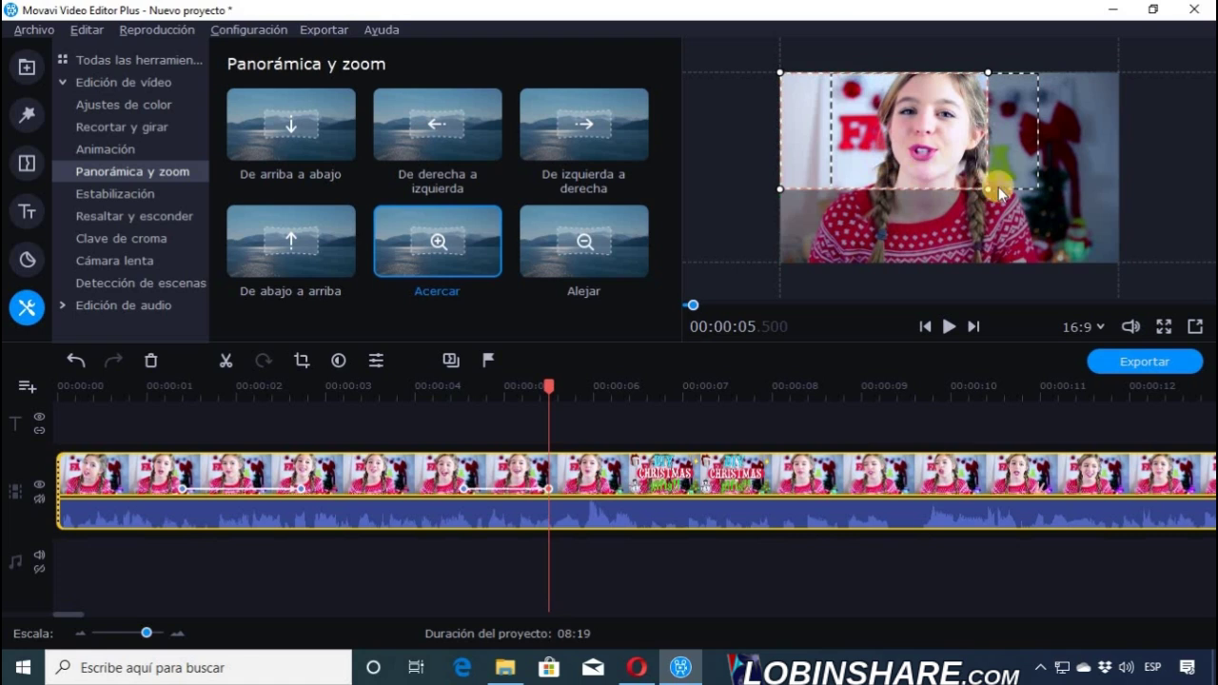
pyautogui.moveTo(990, 194); pyautogui.dragTo(1085, 273)
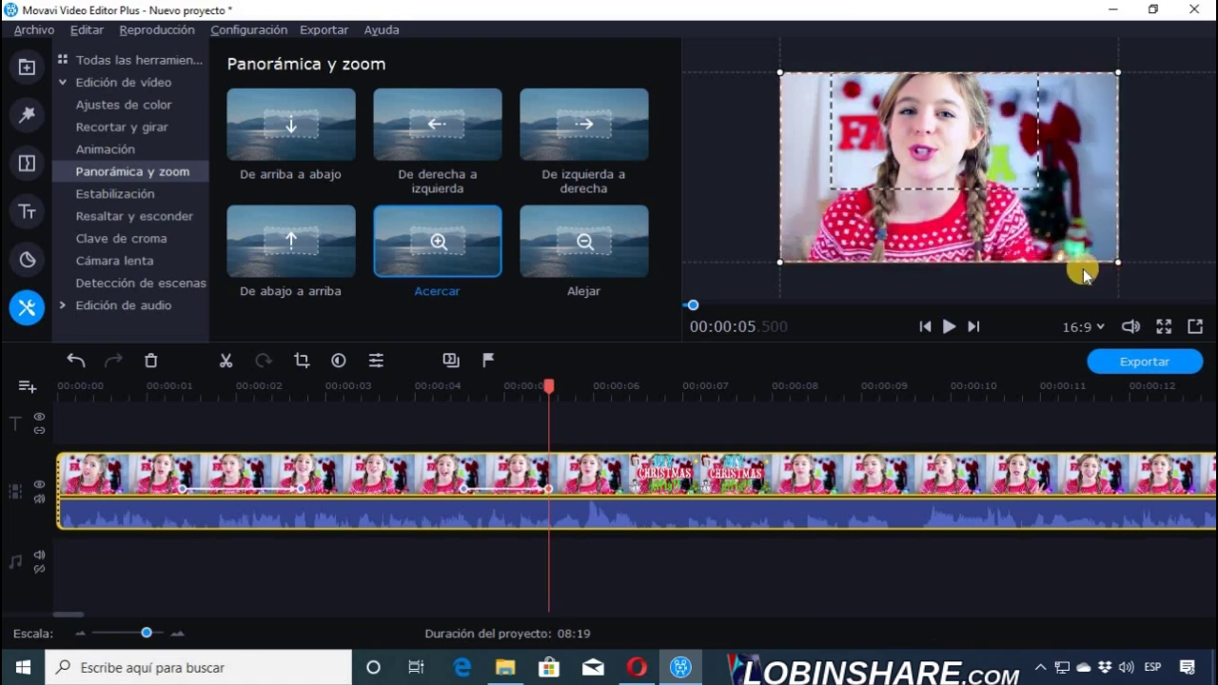
# Play the clip from near its start to preview both the zoom-in and the zoom-out.
pyautogui.click(92, 389)
pyautogui.click(950, 326)
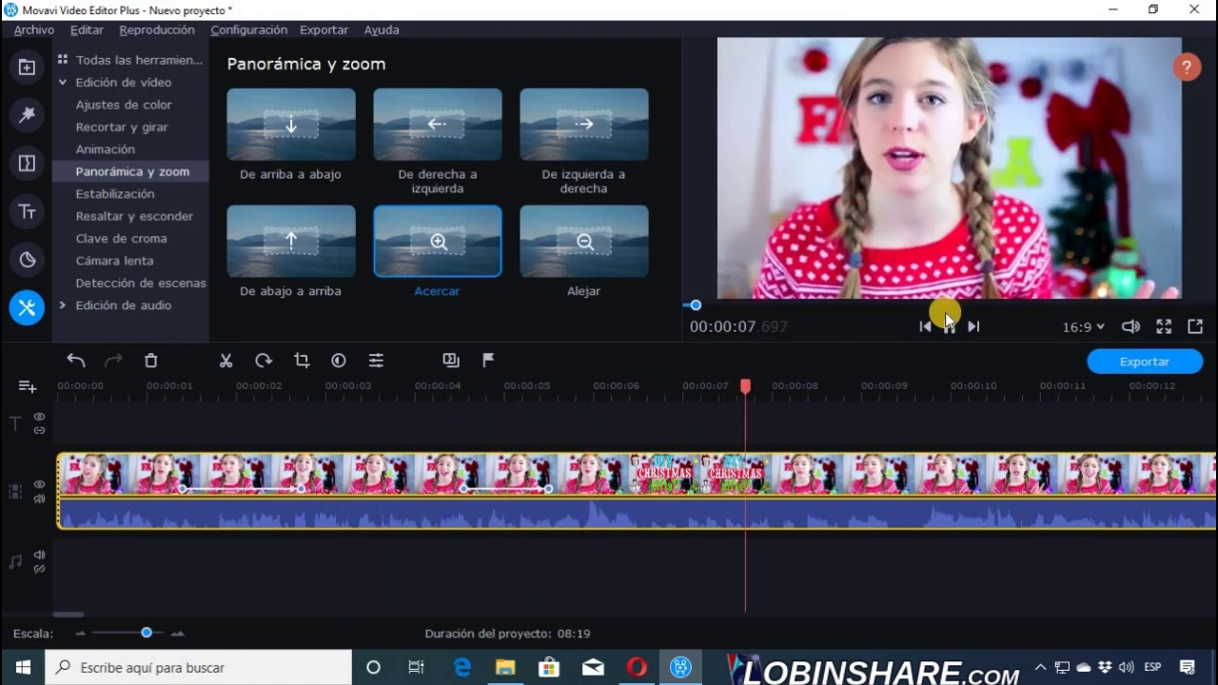
pyautogui.click(946, 325)
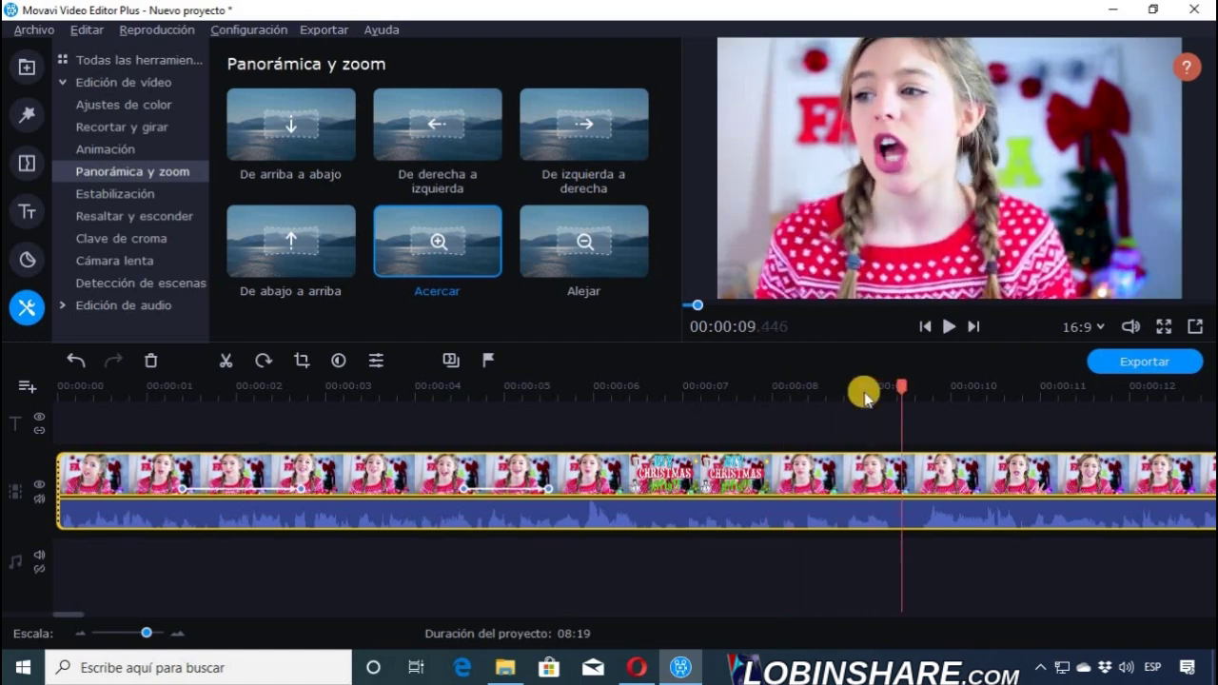
# Add a pan and zoom keyframe to the video clip at about 8.5 seconds.
pyautogui.click(817, 390)
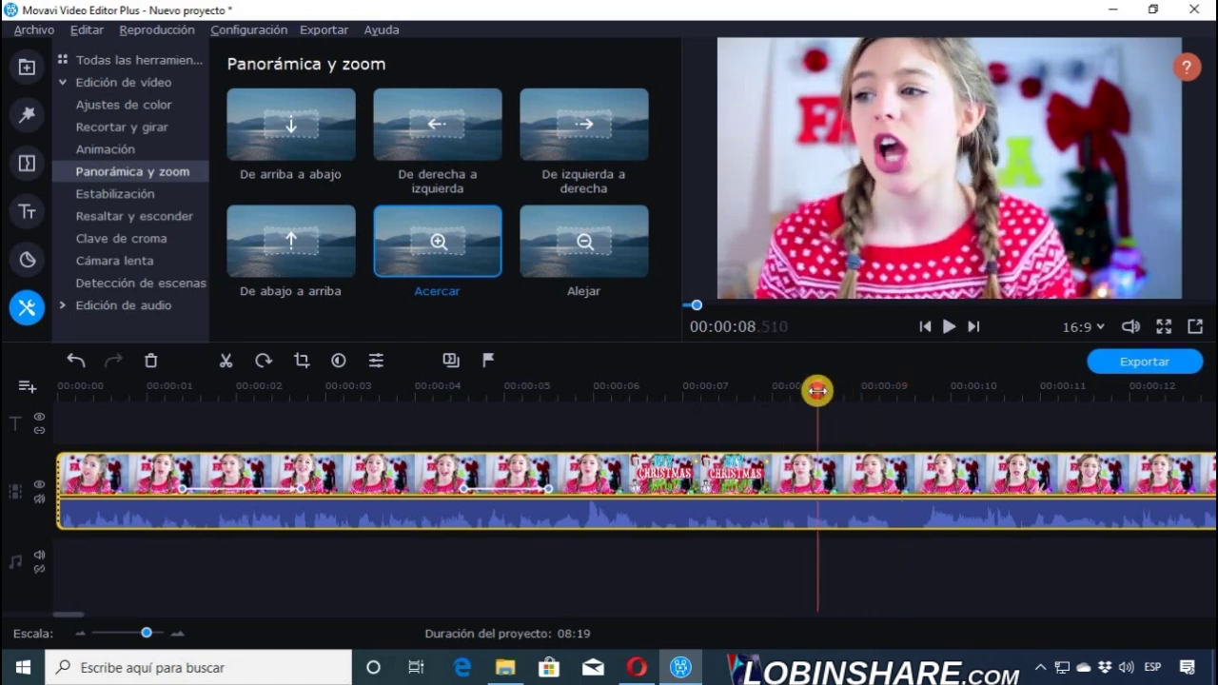
pyautogui.rightClick(818, 479)
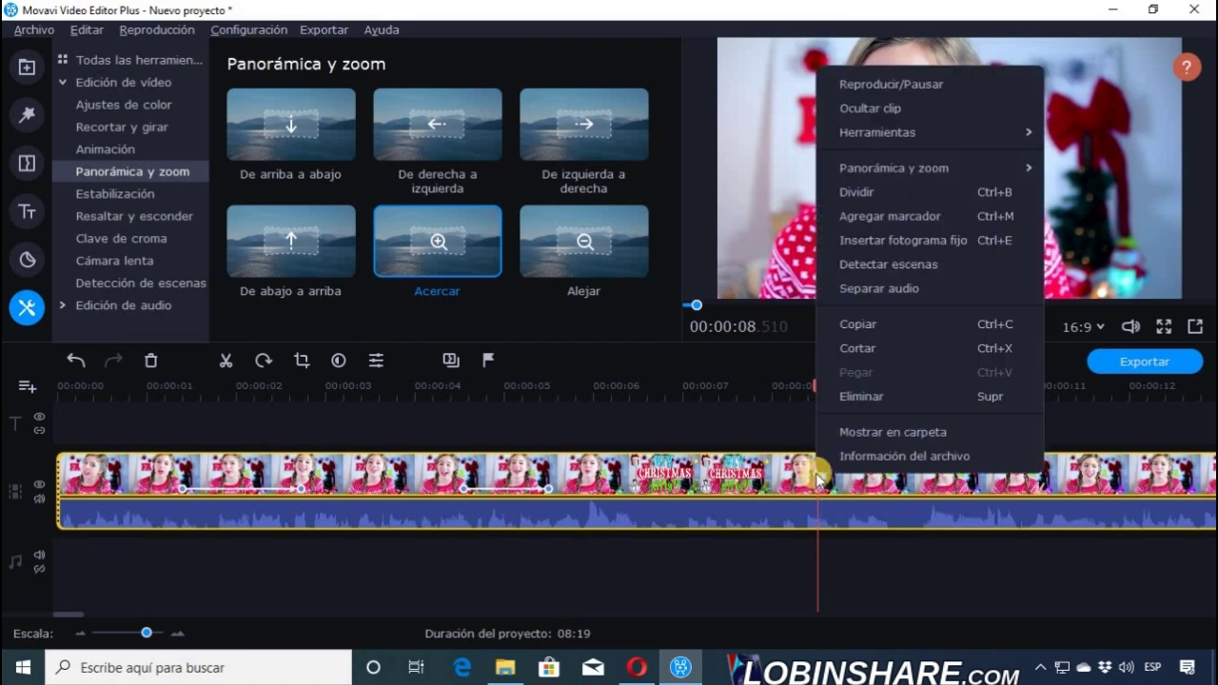
pyautogui.moveTo(876, 172)
pyautogui.click(752, 168)
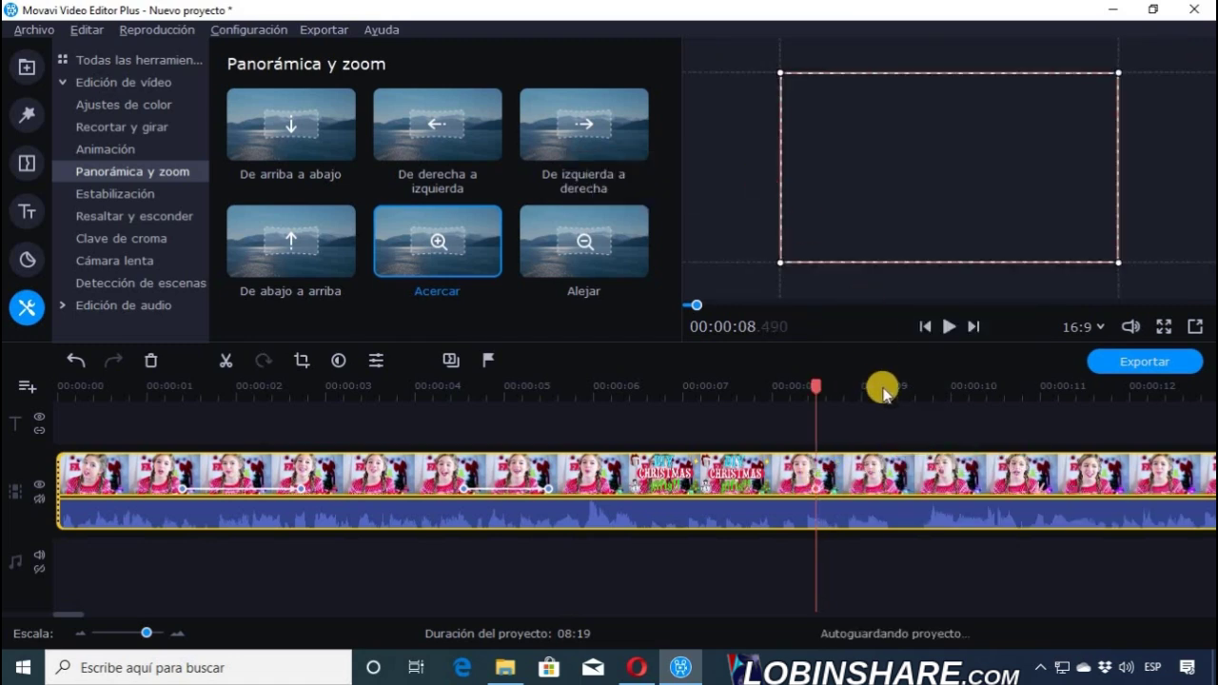
# Add another pan and zoom keyframe at 9.36 seconds and shrink its frame toward the picture's upper-left corner, around the face.
pyautogui.click(892, 386)
pyautogui.rightClick(894, 471)
pyautogui.moveTo(992, 177)
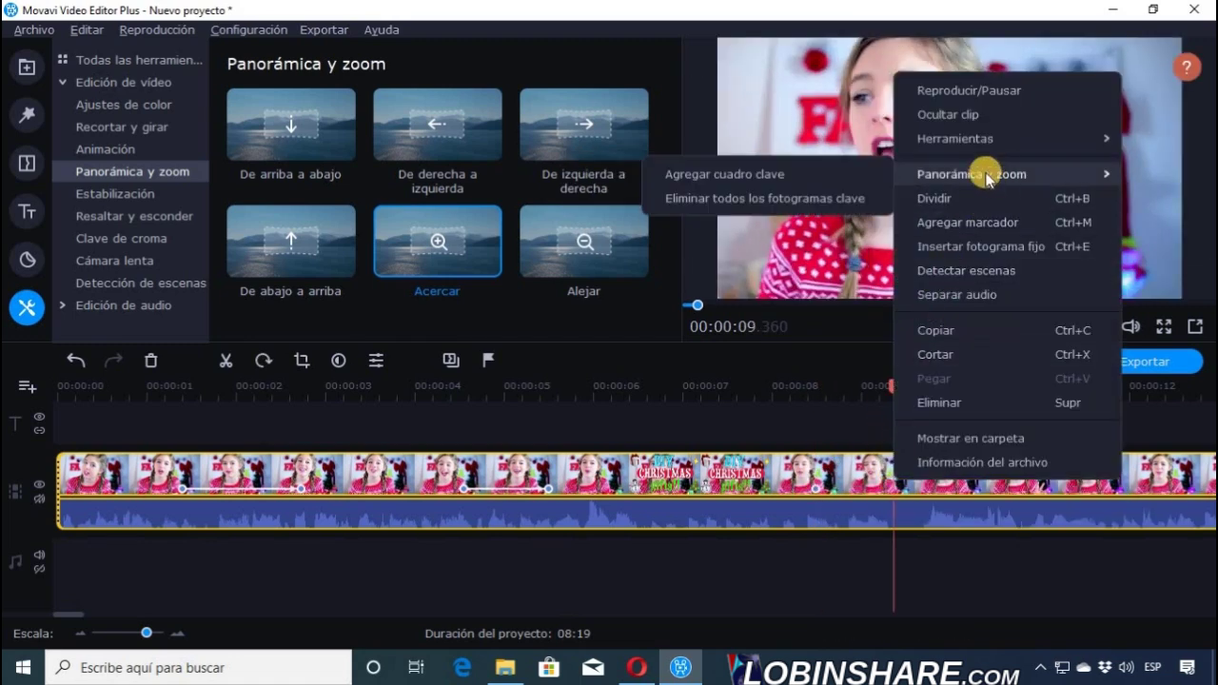
pyautogui.click(871, 173)
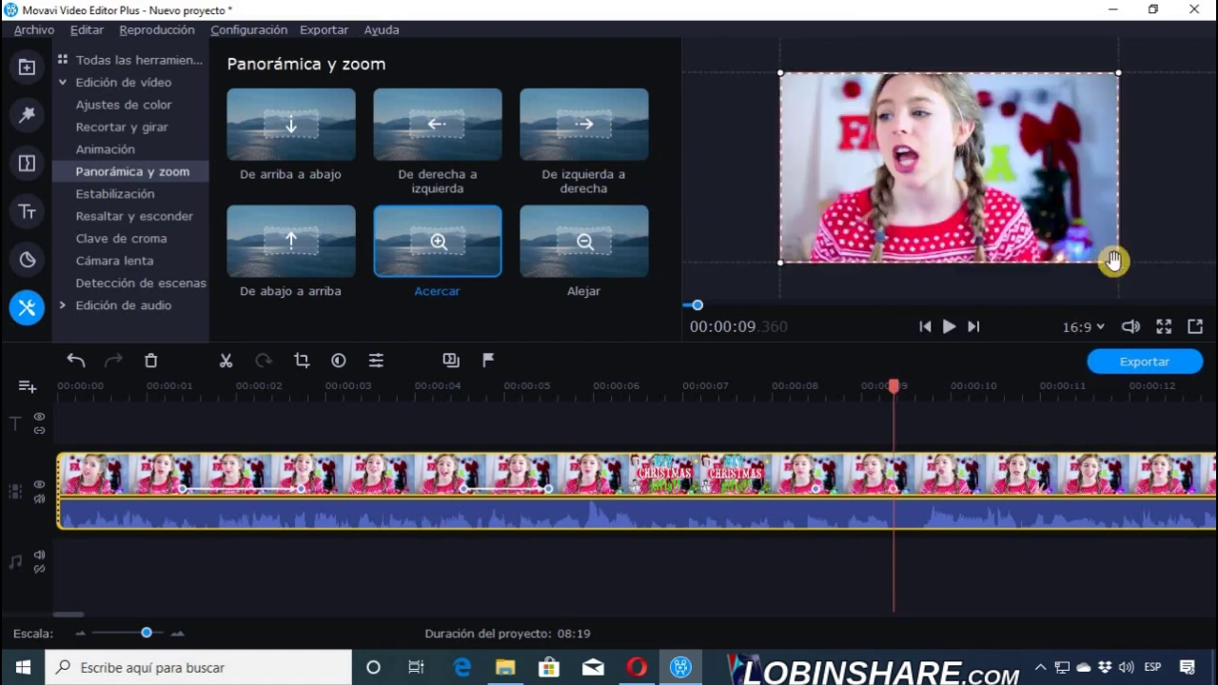
pyautogui.moveTo(1107, 252); pyautogui.dragTo(1019, 194)
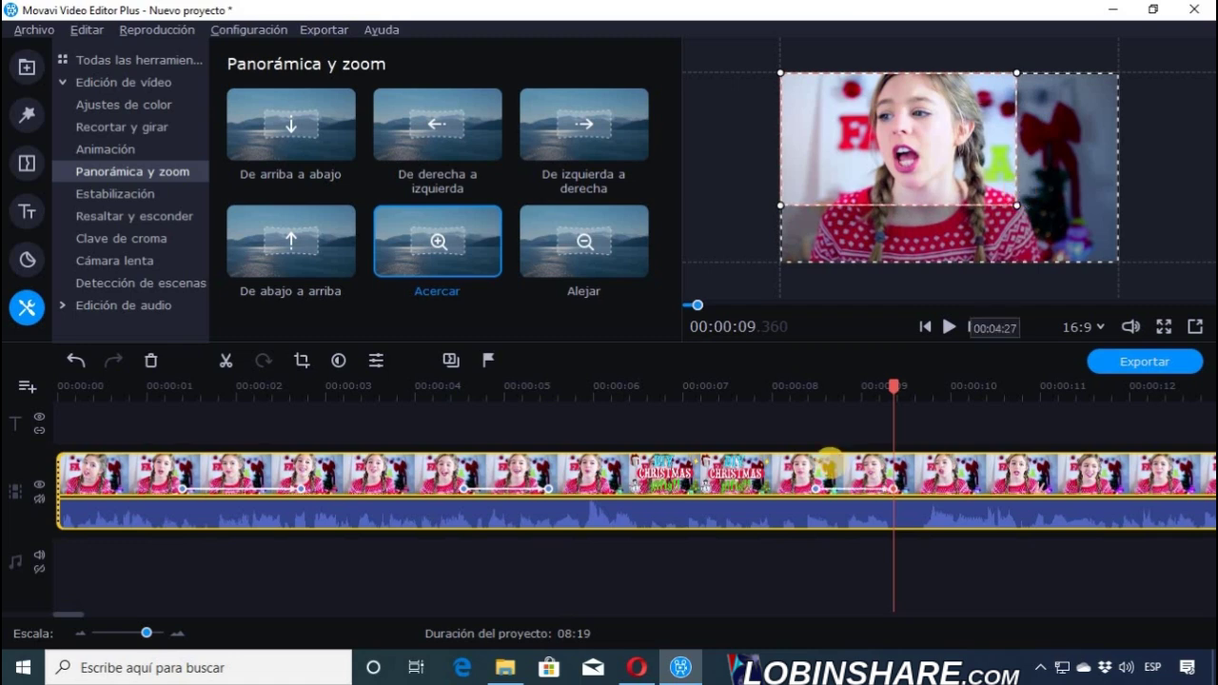
# Play the clip from 8 seconds to preview the second zoom-in.
pyautogui.click(771, 391)
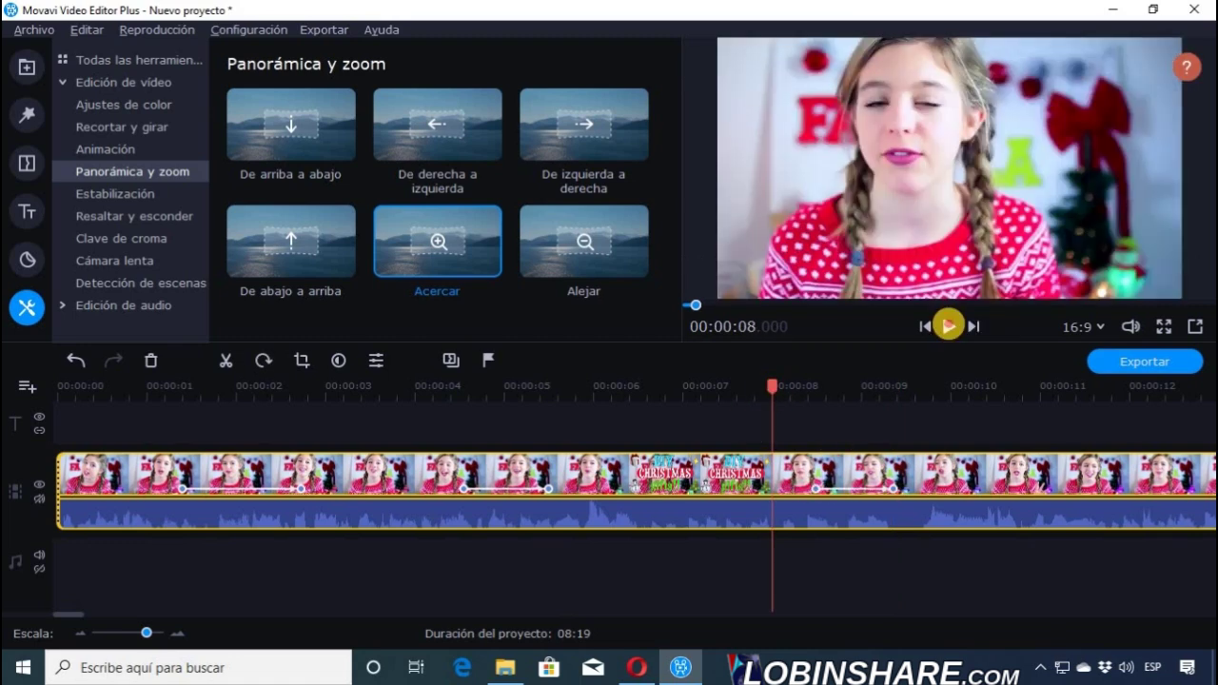
pyautogui.click(950, 326)
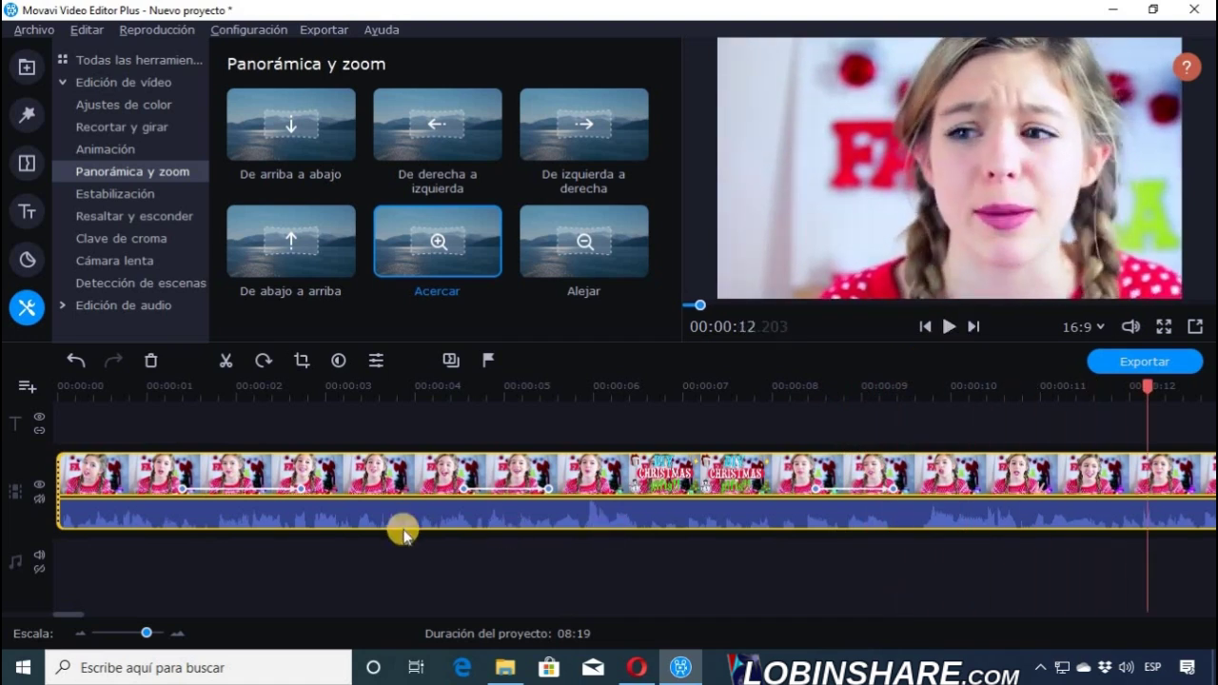
# Split the video clip at 12.16 seconds and play the second part from the cut to check its framing.
pyautogui.moveTo(75, 616); pyautogui.dragTo(84, 613)
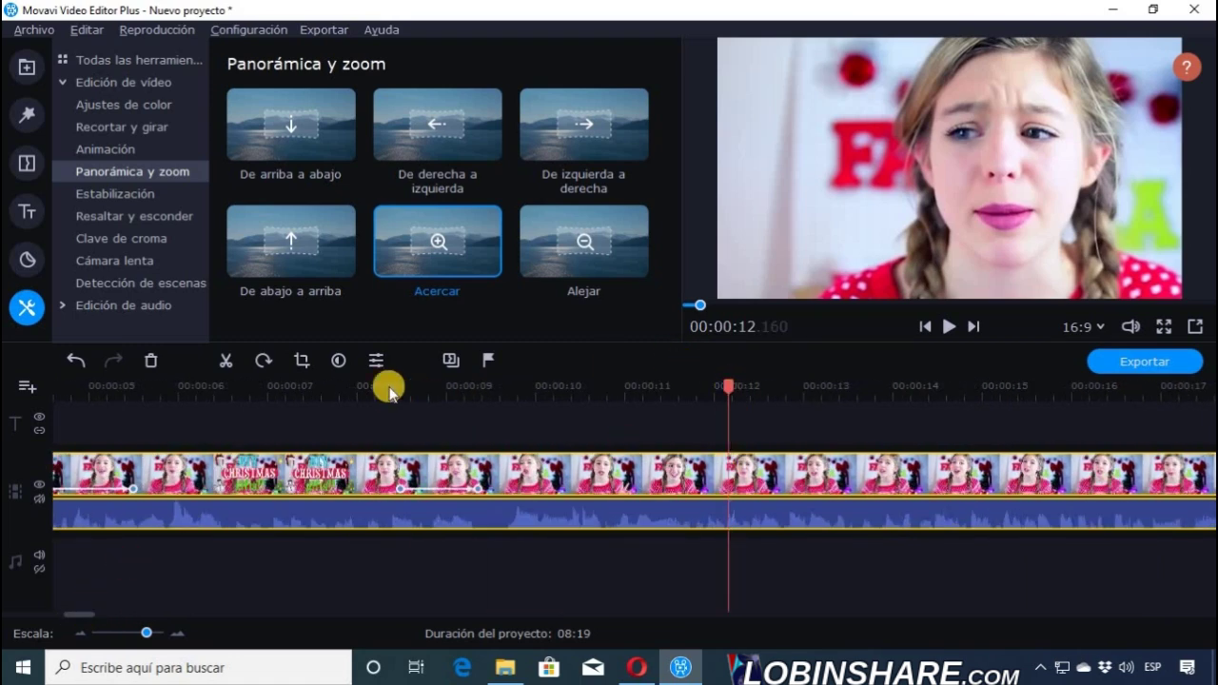
pyautogui.click(232, 358)
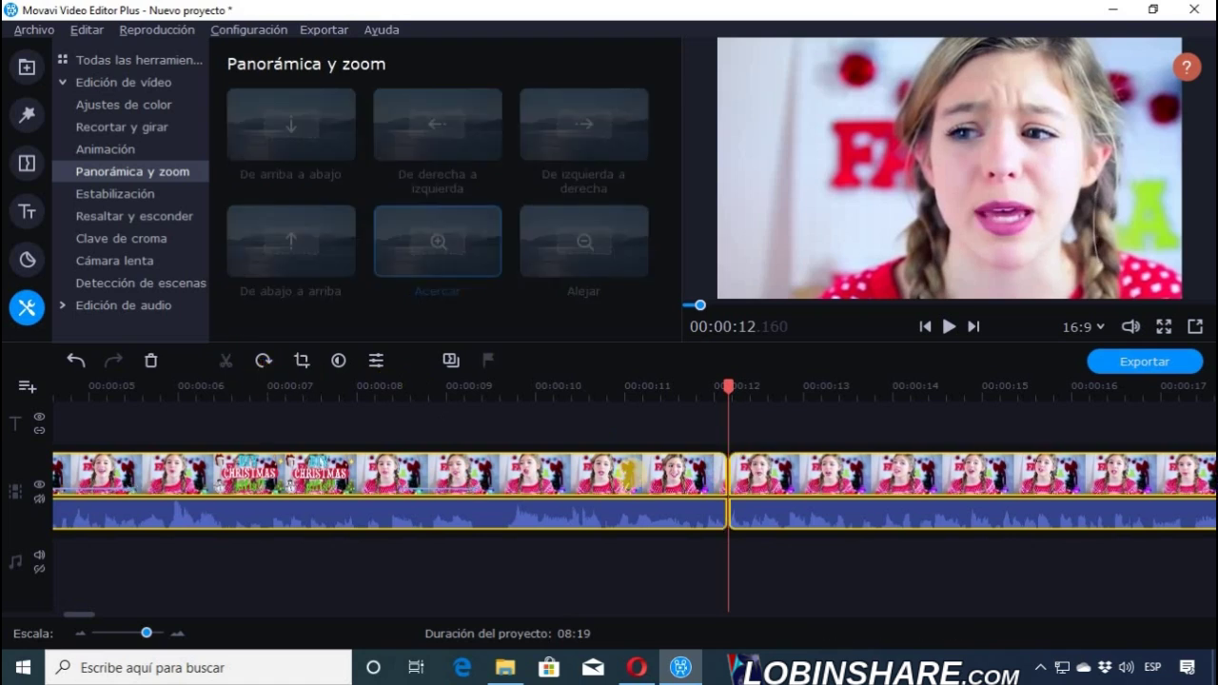
pyautogui.click(826, 480)
pyautogui.click(735, 390)
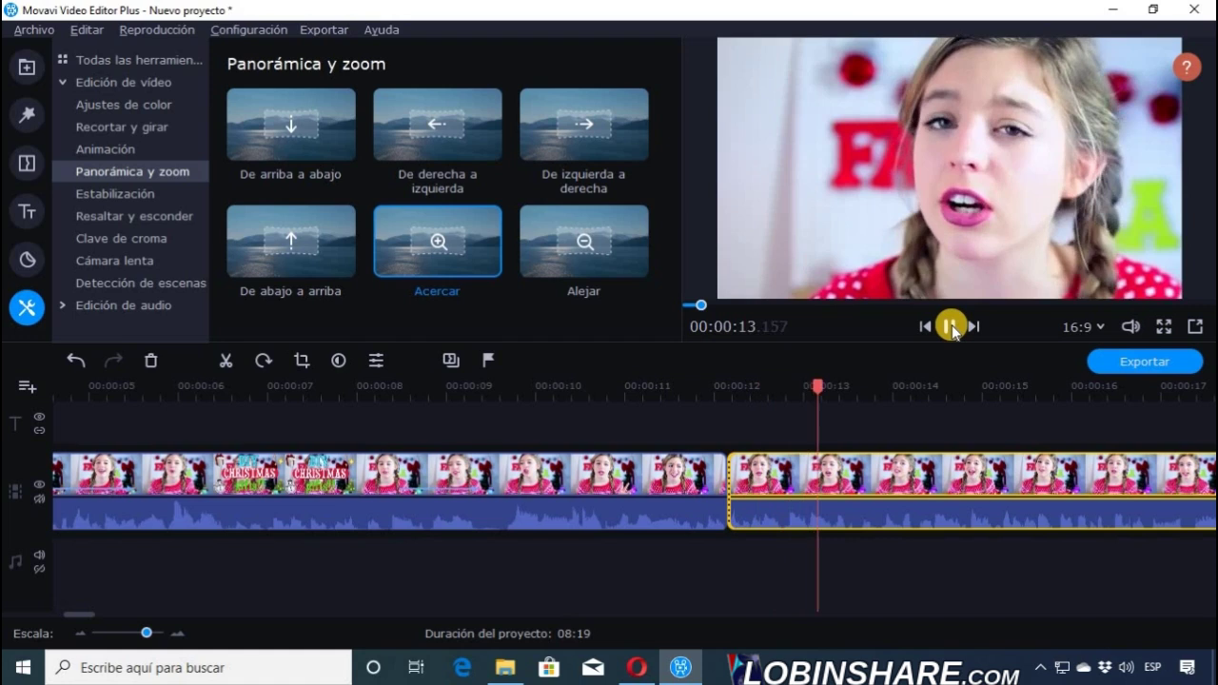
pyautogui.click(949, 327)
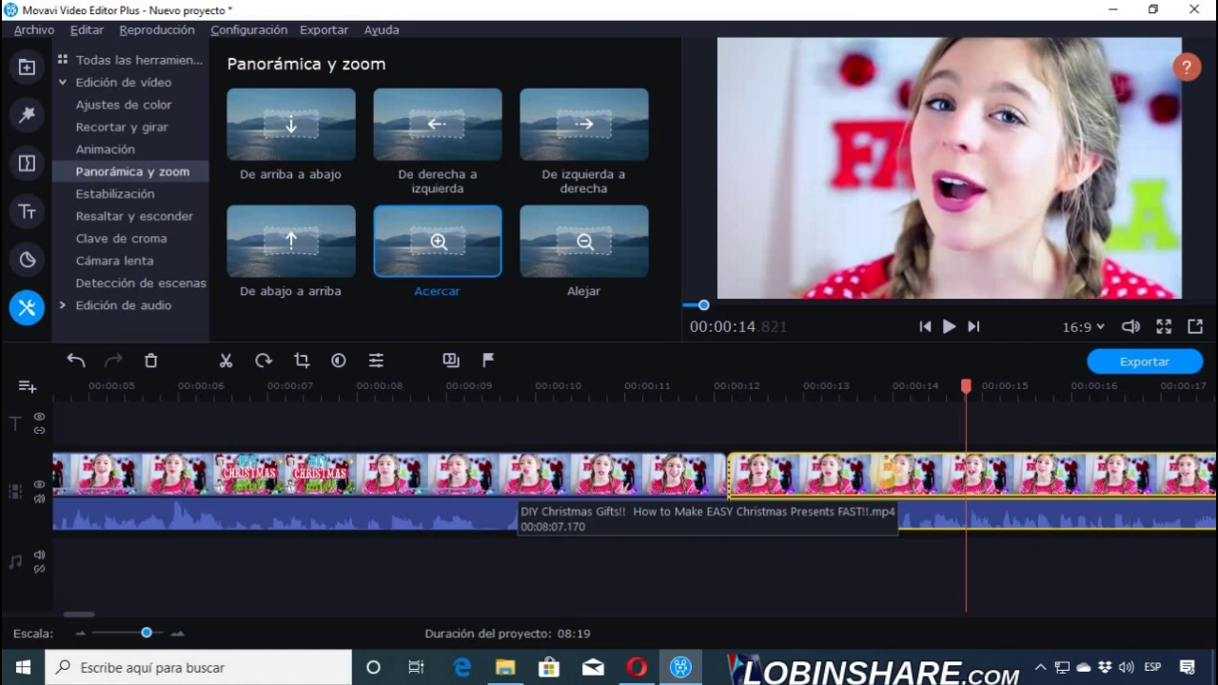
# Remove all pan and zoom keyframes from the second part of the split clip.
pyautogui.click(937, 481)
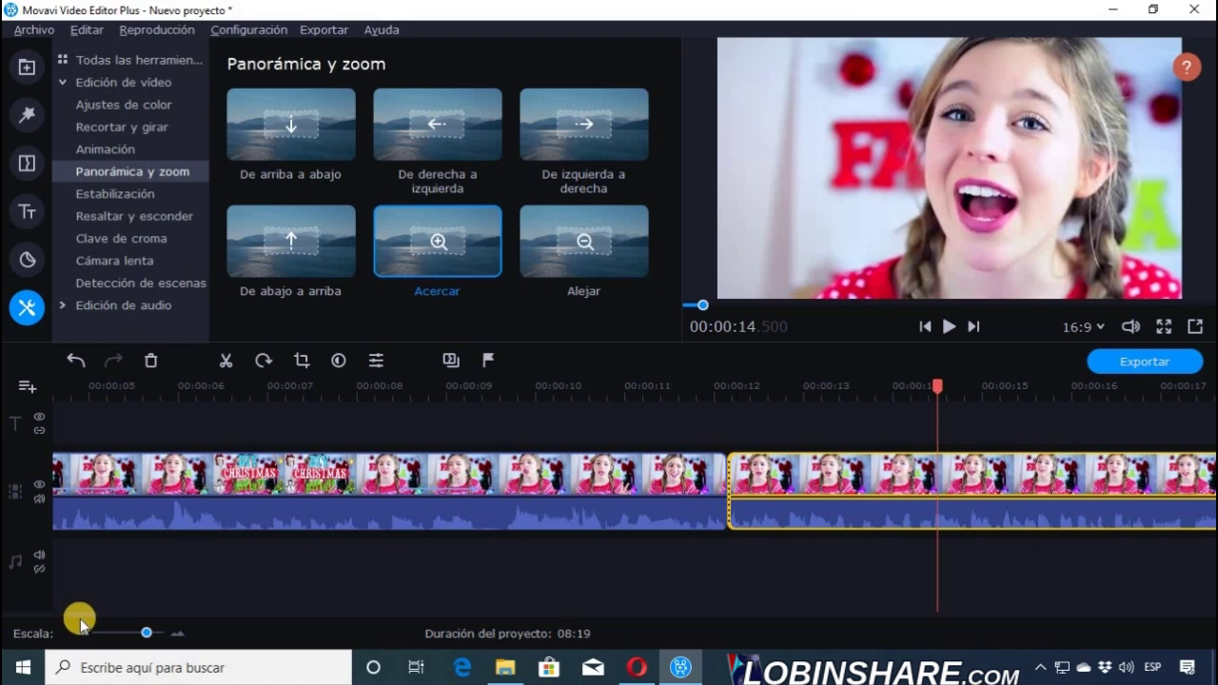
pyautogui.moveTo(82, 620)
pyautogui.mouseDown()
pyautogui.moveTo(457, 631)
pyautogui.moveTo(65, 633)
pyautogui.moveTo(95, 632)
pyautogui.moveTo(86, 612)
pyautogui.mouseUp()
pyautogui.rightClick(604, 466)
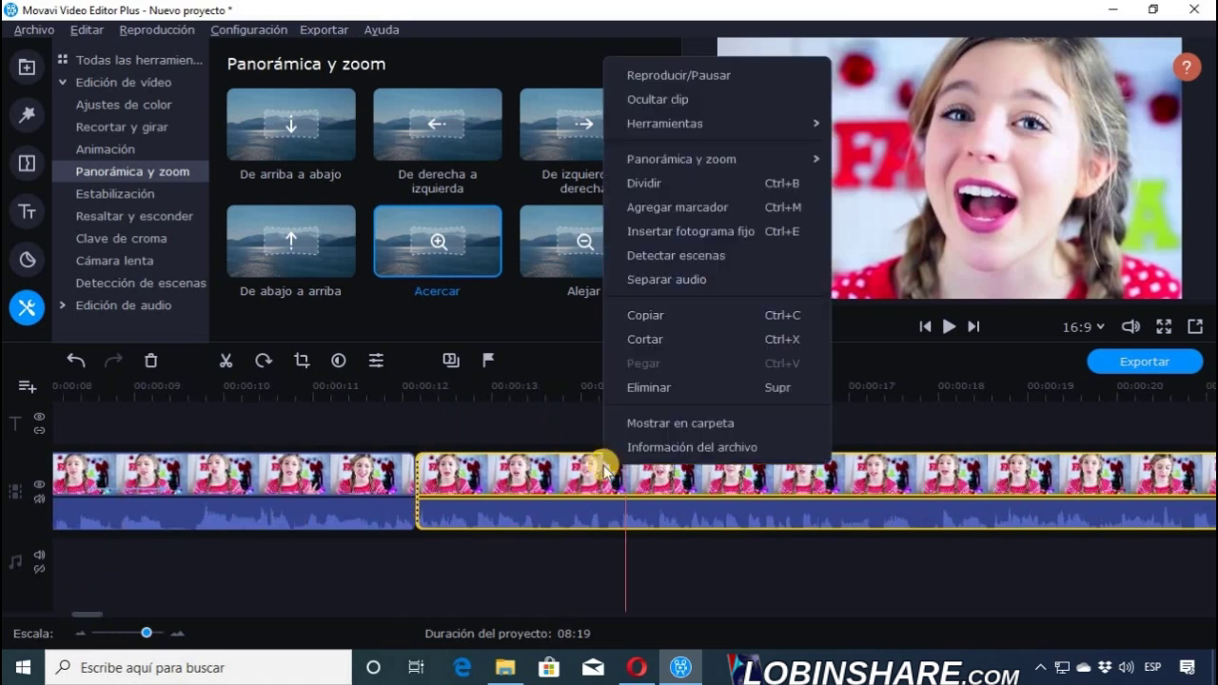
pyautogui.moveTo(775, 159)
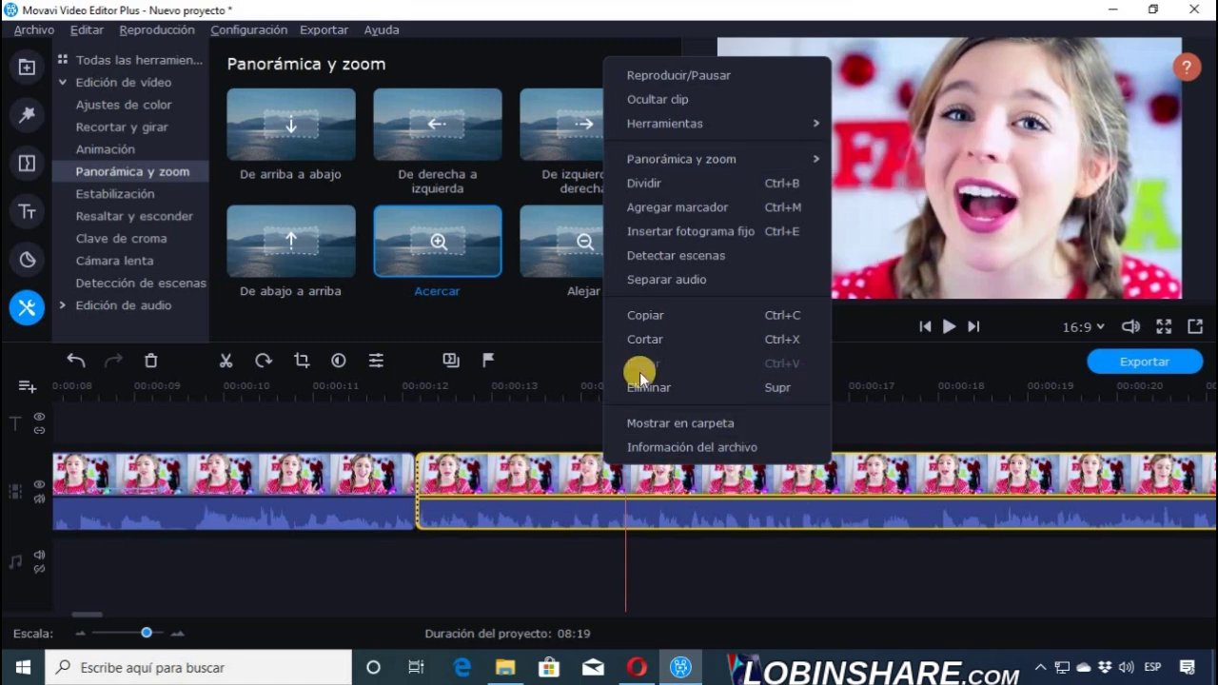
pyautogui.click(873, 191)
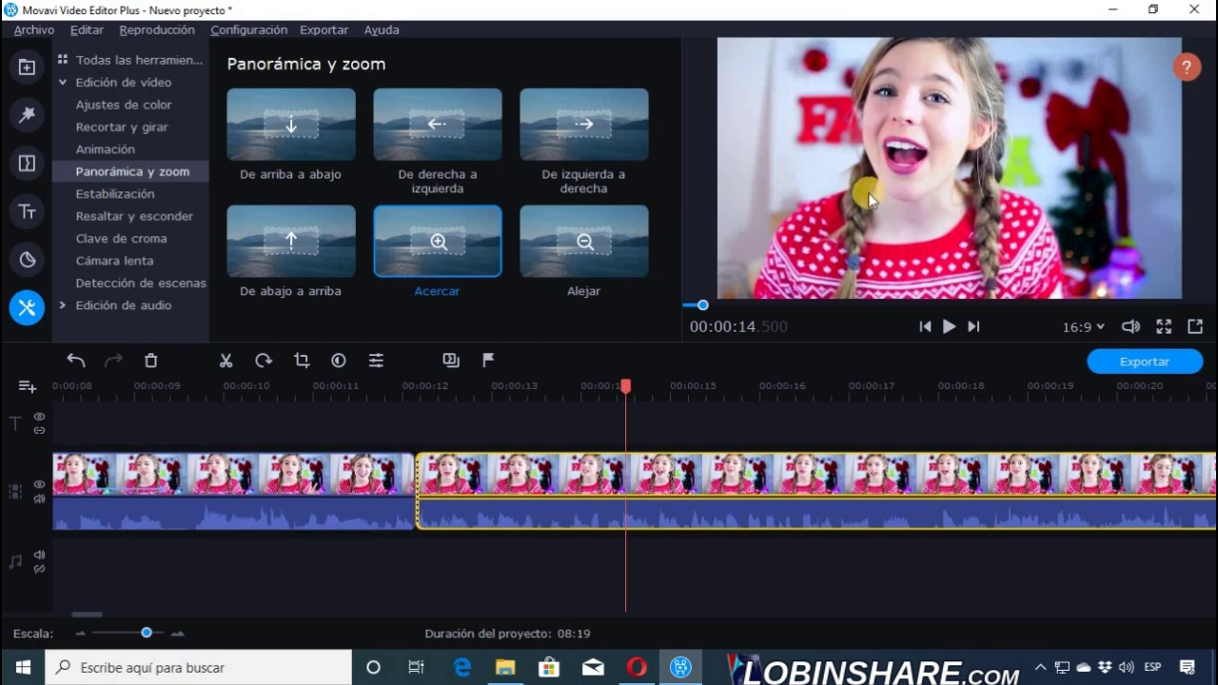
# Play across the cut to compare the zoomed first part with the second part, and look over the first part's keyframes.
pyautogui.click(152, 478)
pyautogui.click(66, 385)
pyautogui.click(948, 327)
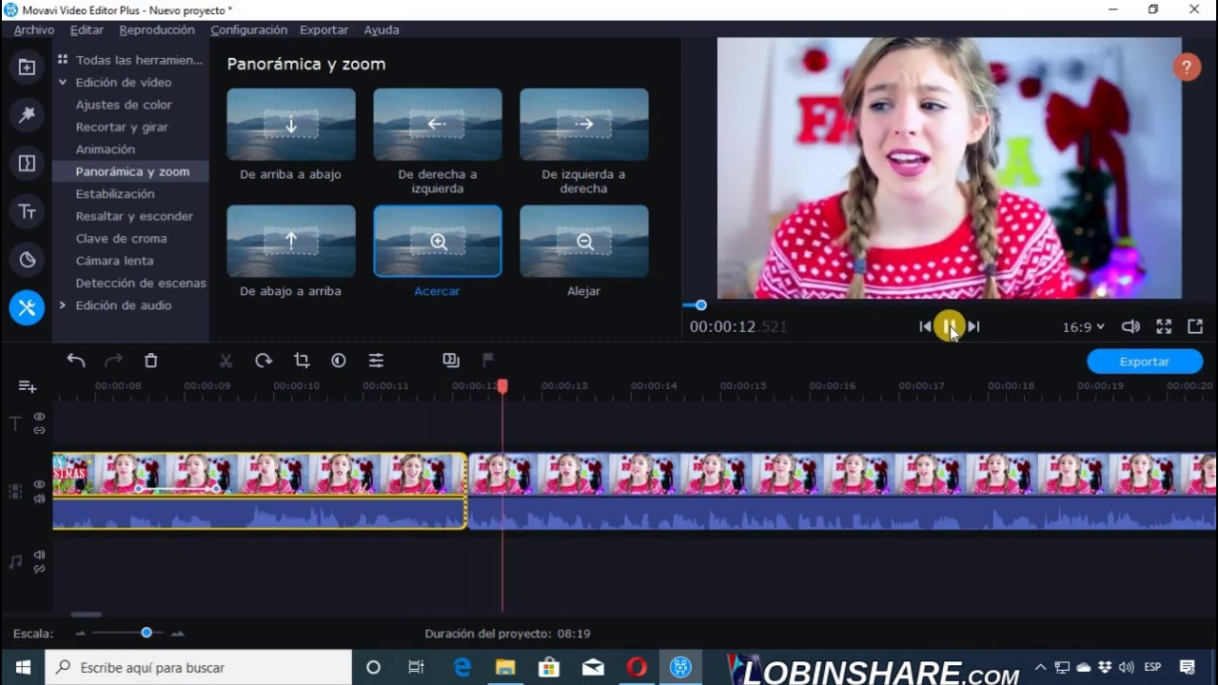
pyautogui.click(949, 328)
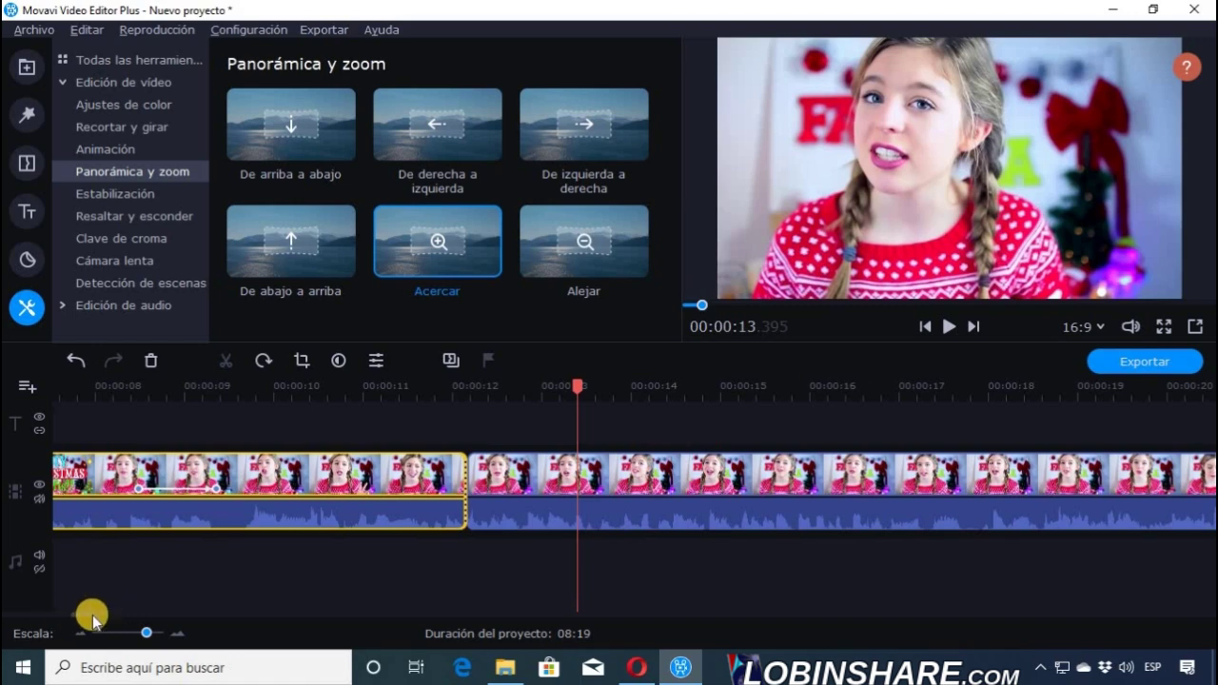
pyautogui.moveTo(93, 619); pyautogui.dragTo(83, 615)
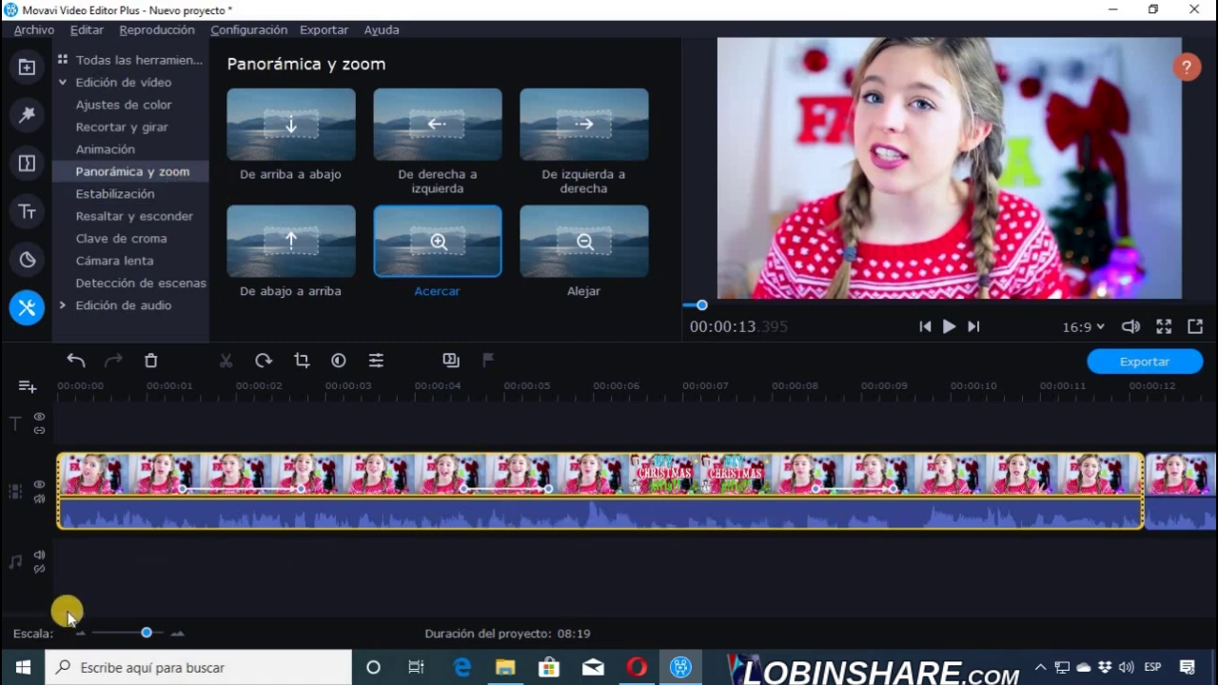
# Apply the Acercar pan and zoom effect to the second part, starting about one second after the cut.
pyautogui.moveTo(73, 617); pyautogui.dragTo(99, 617)
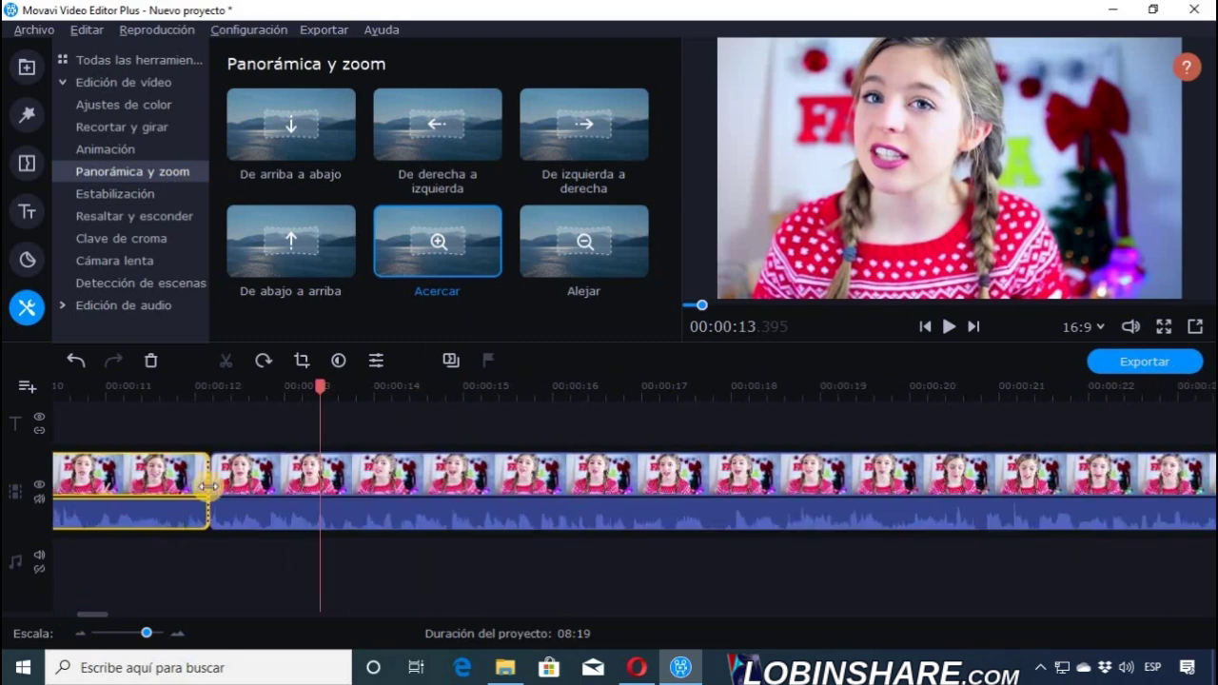
pyautogui.click(255, 487)
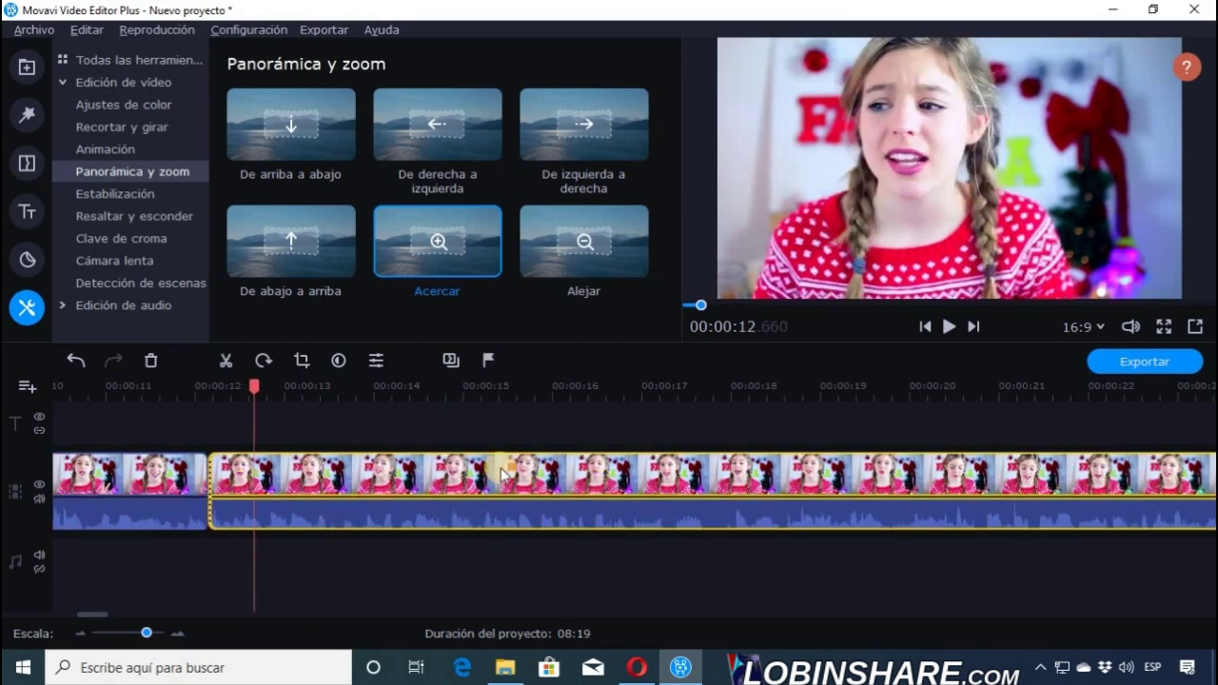
pyautogui.rightClick(330, 479)
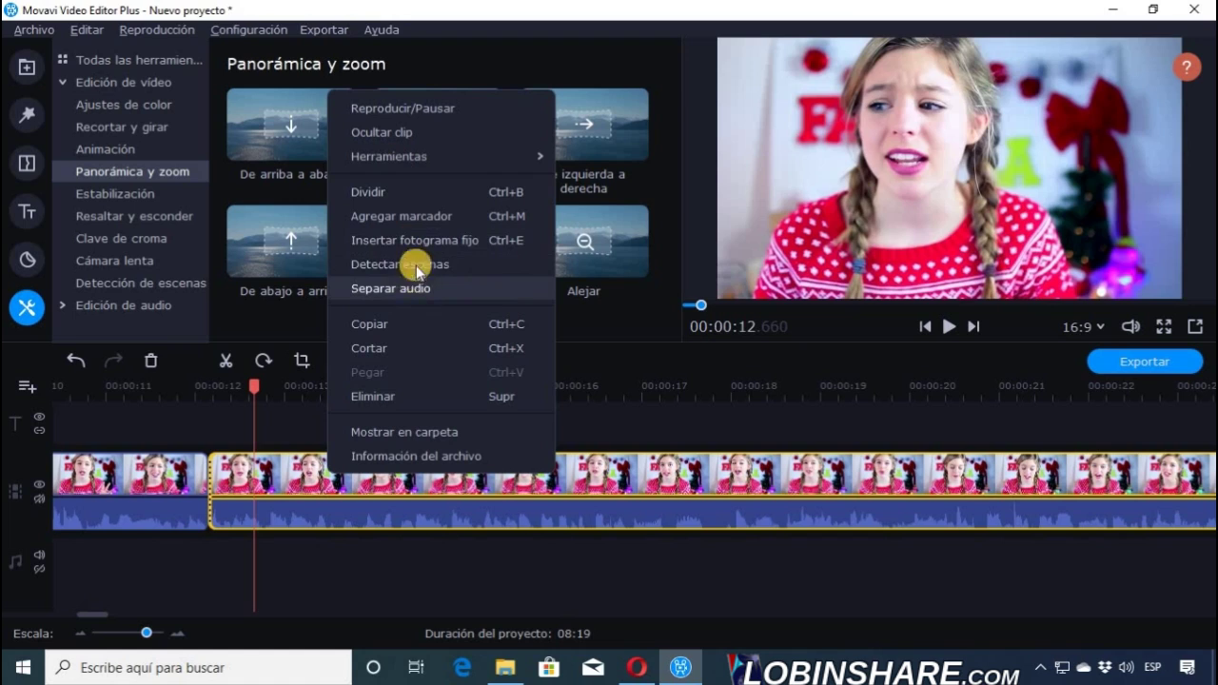
pyautogui.moveTo(514, 159)
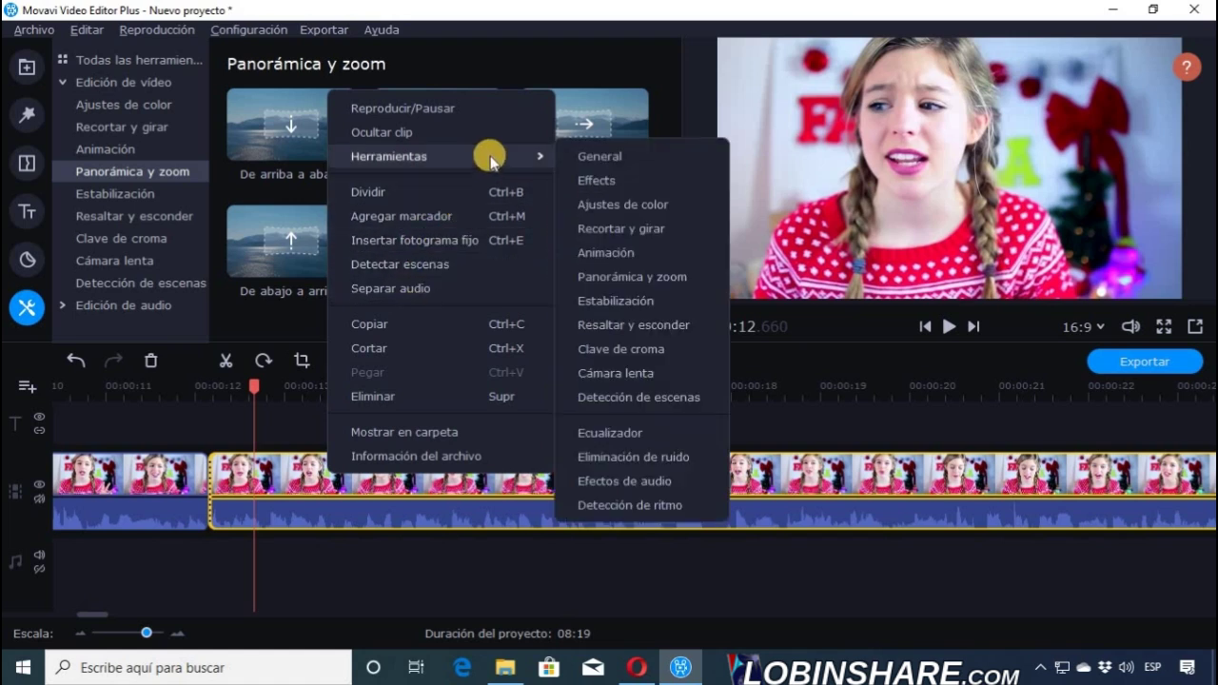
pyautogui.click(631, 277)
pyautogui.moveTo(483, 249); pyautogui.dragTo(297, 477)
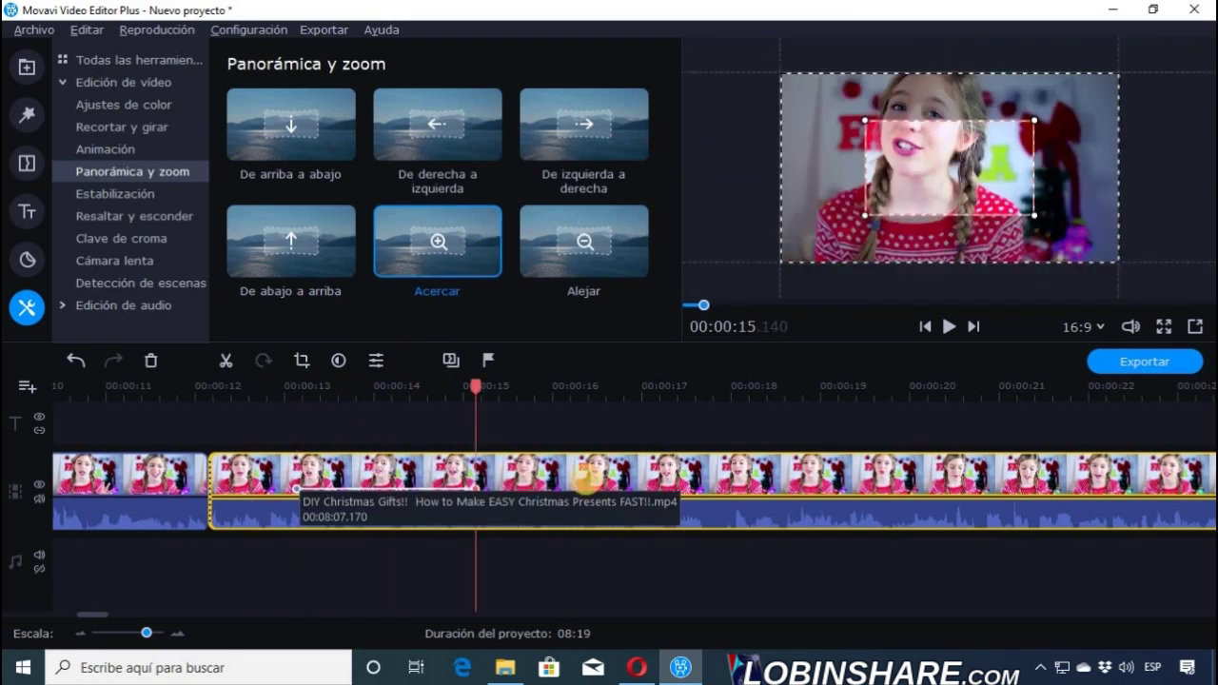
pyautogui.click(644, 481)
pyautogui.rightClick(646, 480)
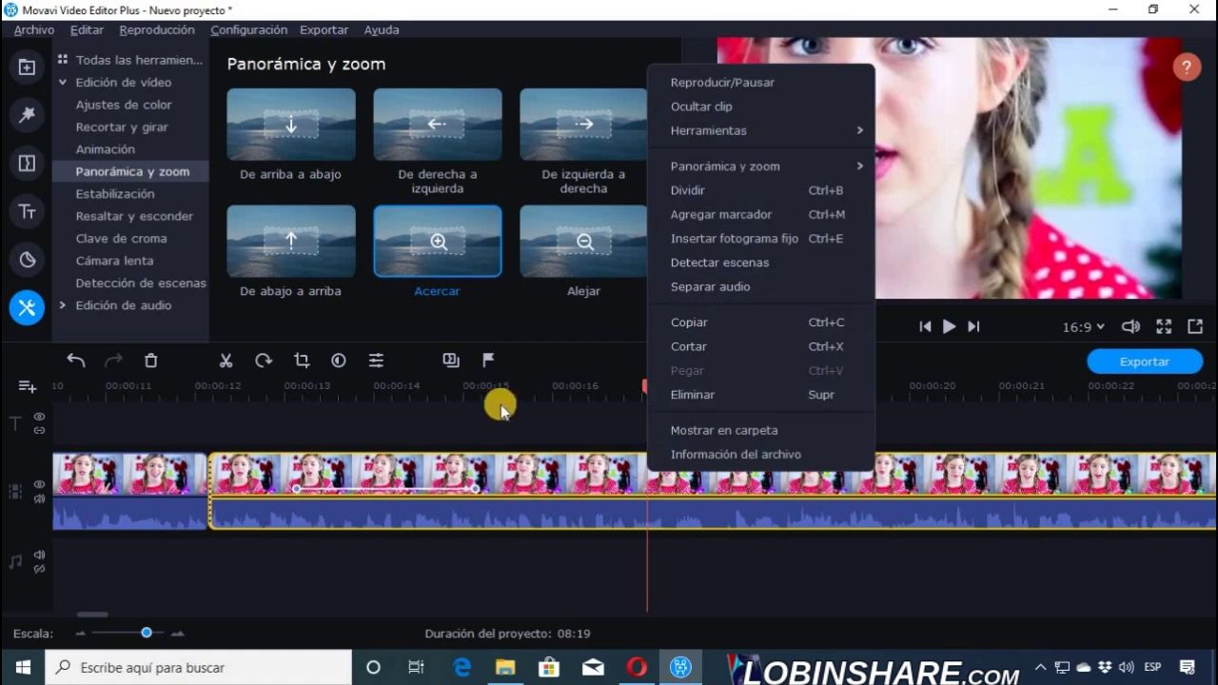
pyautogui.moveTo(837, 169)
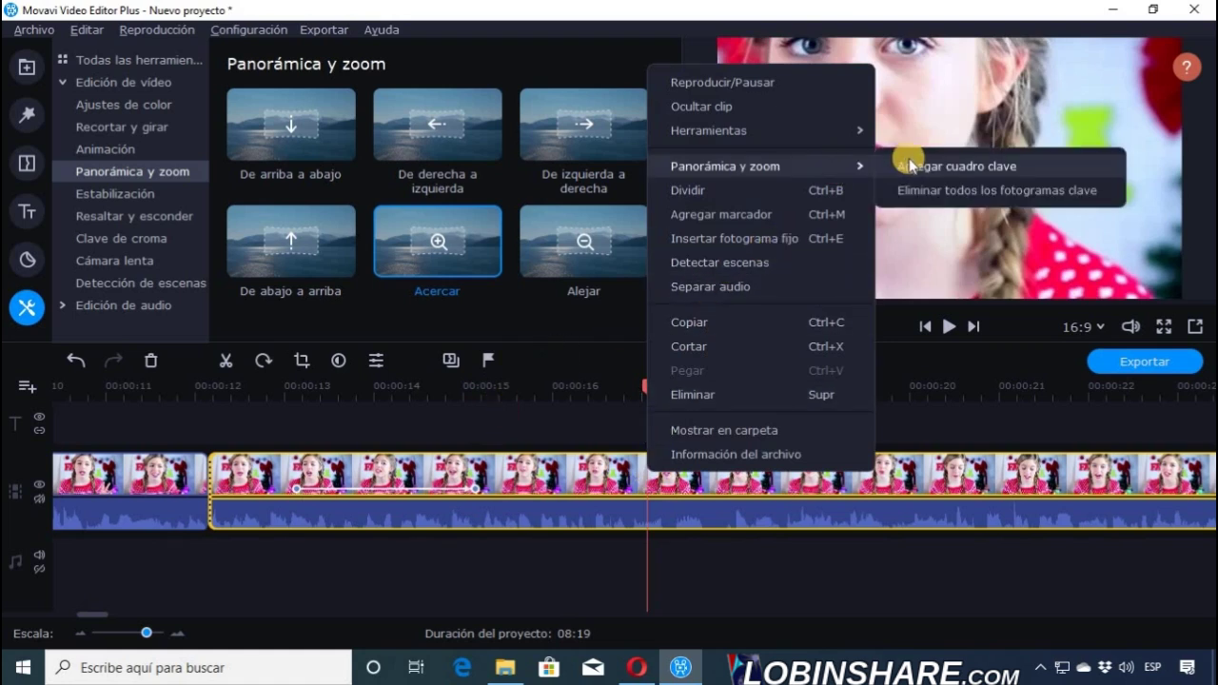
pyautogui.click(882, 483)
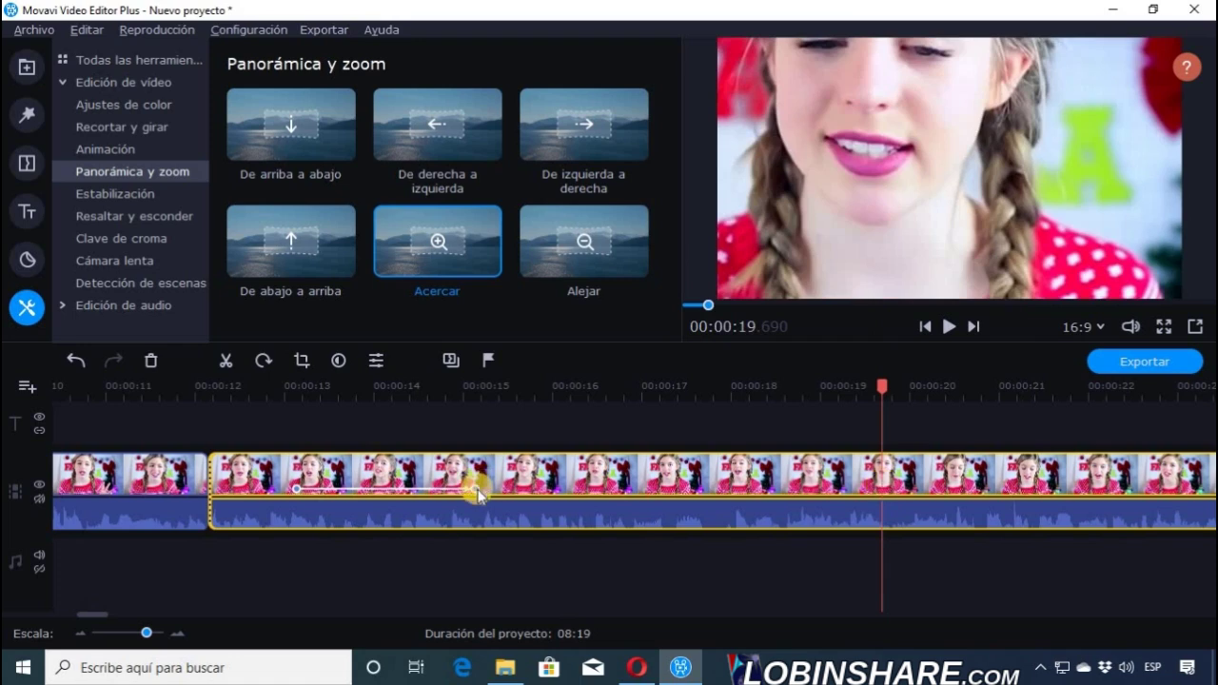
# Shorten the zoom-in by moving its end keyframe to about 14.2 seconds, and add a pan and zoom keyframe at 15.26 seconds.
pyautogui.moveTo(476, 487); pyautogui.dragTo(395, 489)
pyautogui.click(490, 386)
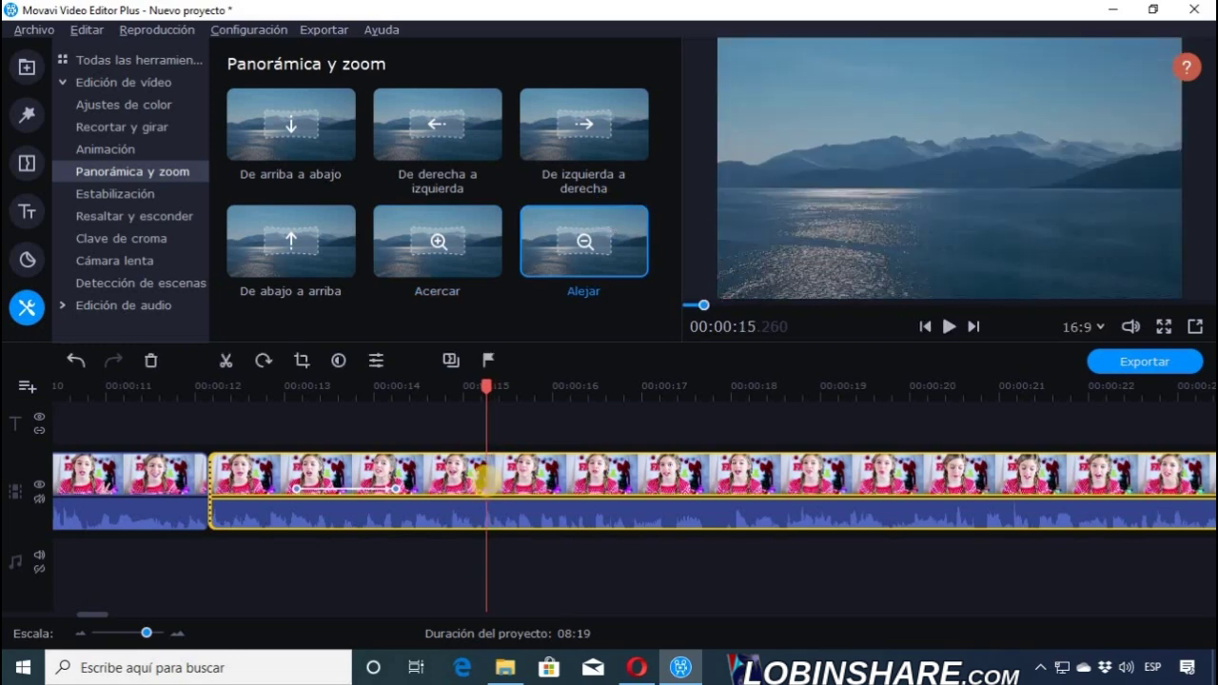
pyautogui.rightClick(486, 480)
pyautogui.moveTo(645, 167)
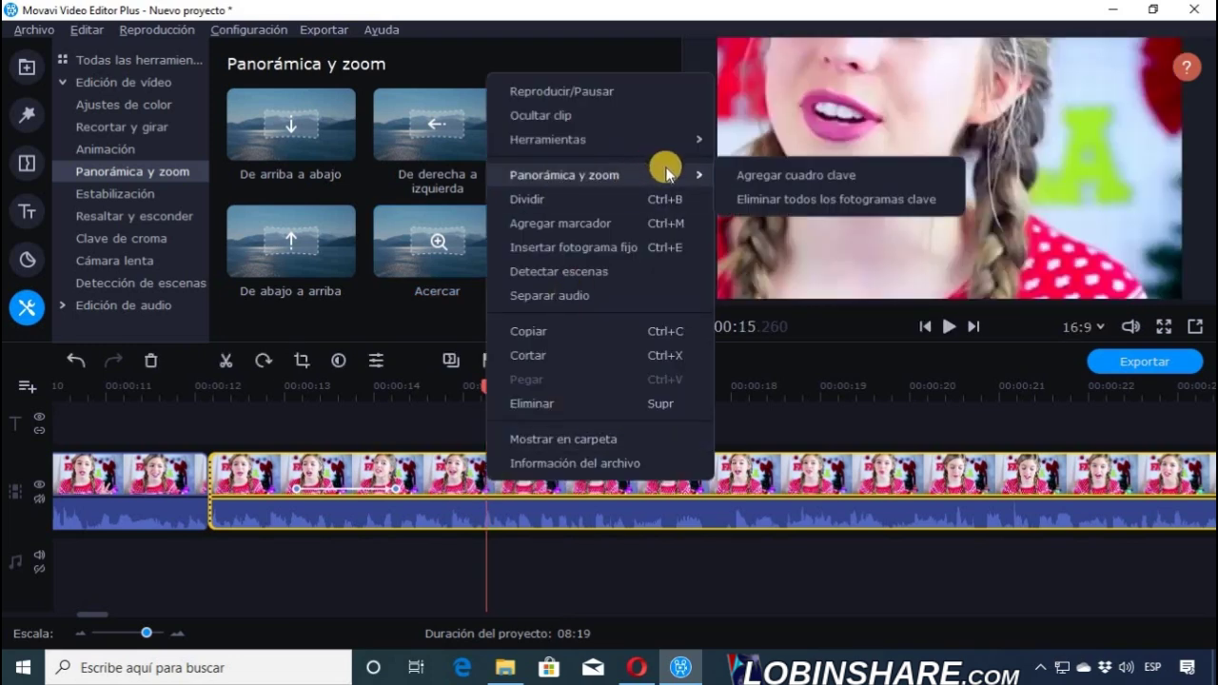
pyautogui.click(737, 175)
# Add a pan and zoom keyframe at 16.05 seconds and enlarge its frame to the full picture.
pyautogui.rightClick(557, 490)
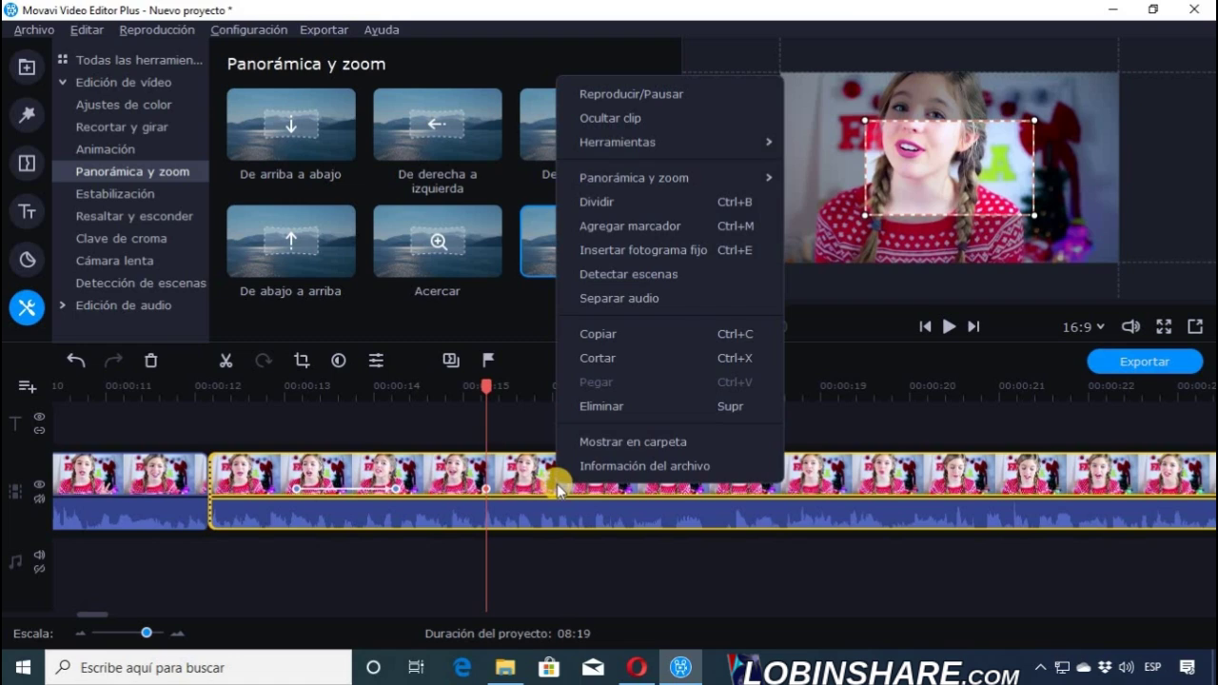
pyautogui.click(556, 485)
pyautogui.rightClick(555, 485)
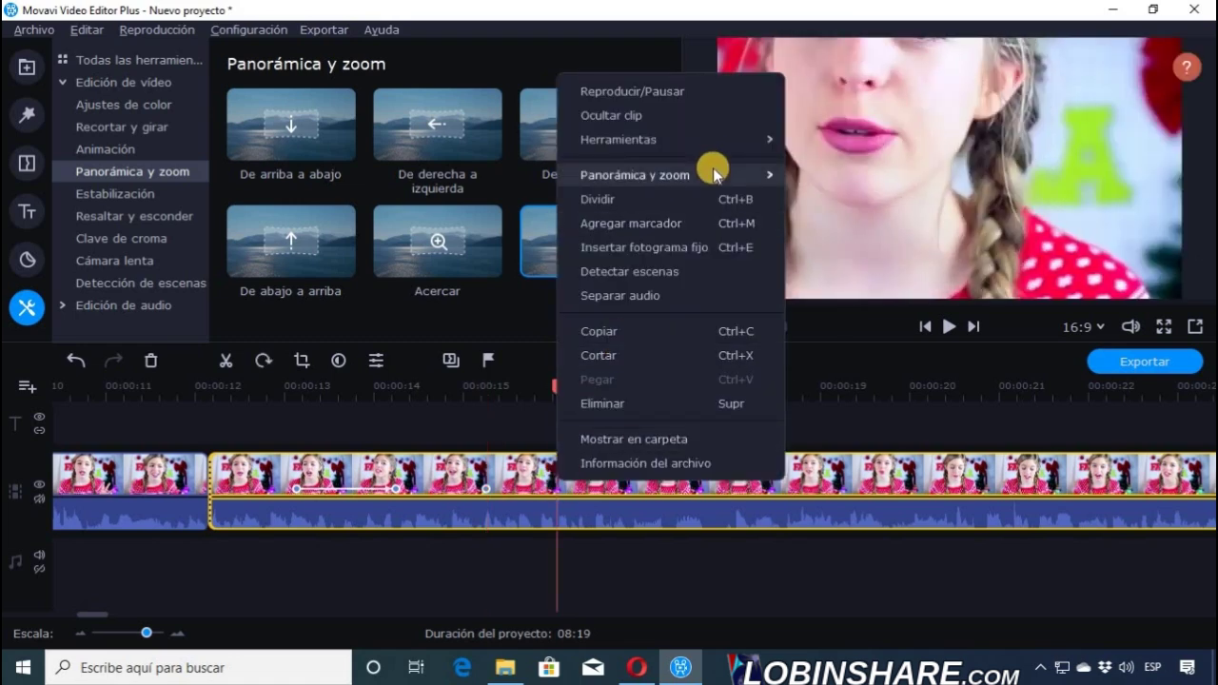
pyautogui.moveTo(720, 168)
pyautogui.click(811, 172)
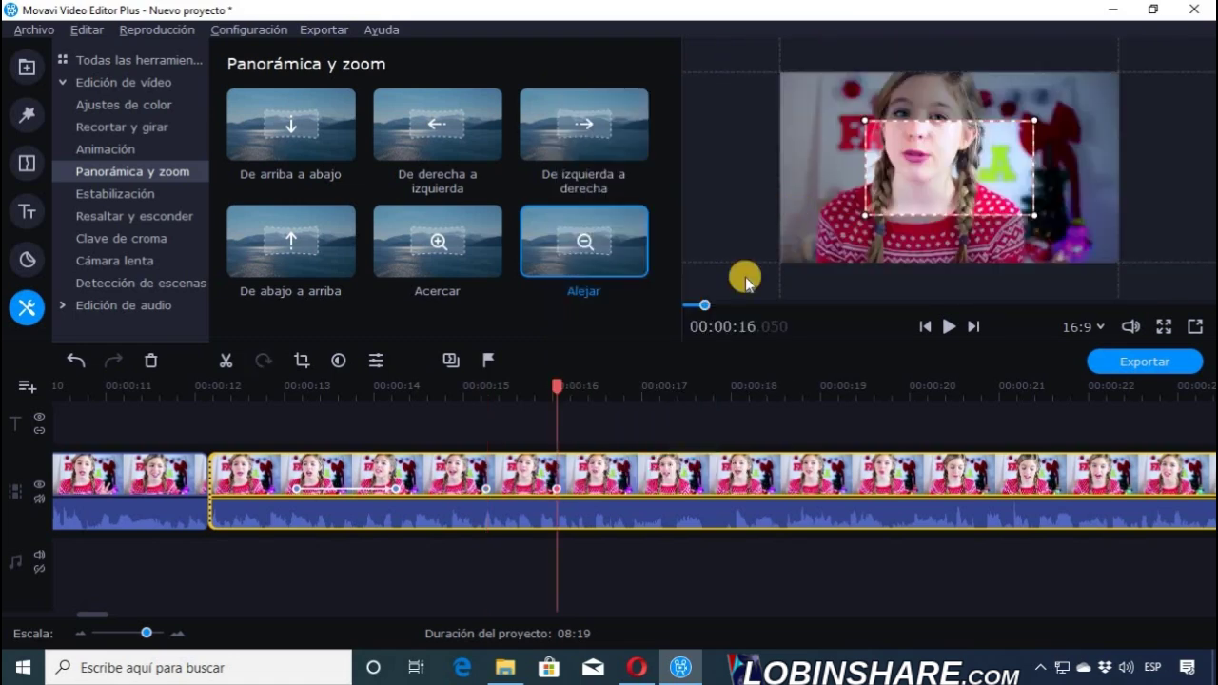
pyautogui.moveTo(797, 266); pyautogui.dragTo(875, 180)
pyautogui.moveTo(949, 177); pyautogui.dragTo(1113, 281)
# Play the second part from near its start to preview the zoom-in and zoom-out.
pyautogui.click(229, 385)
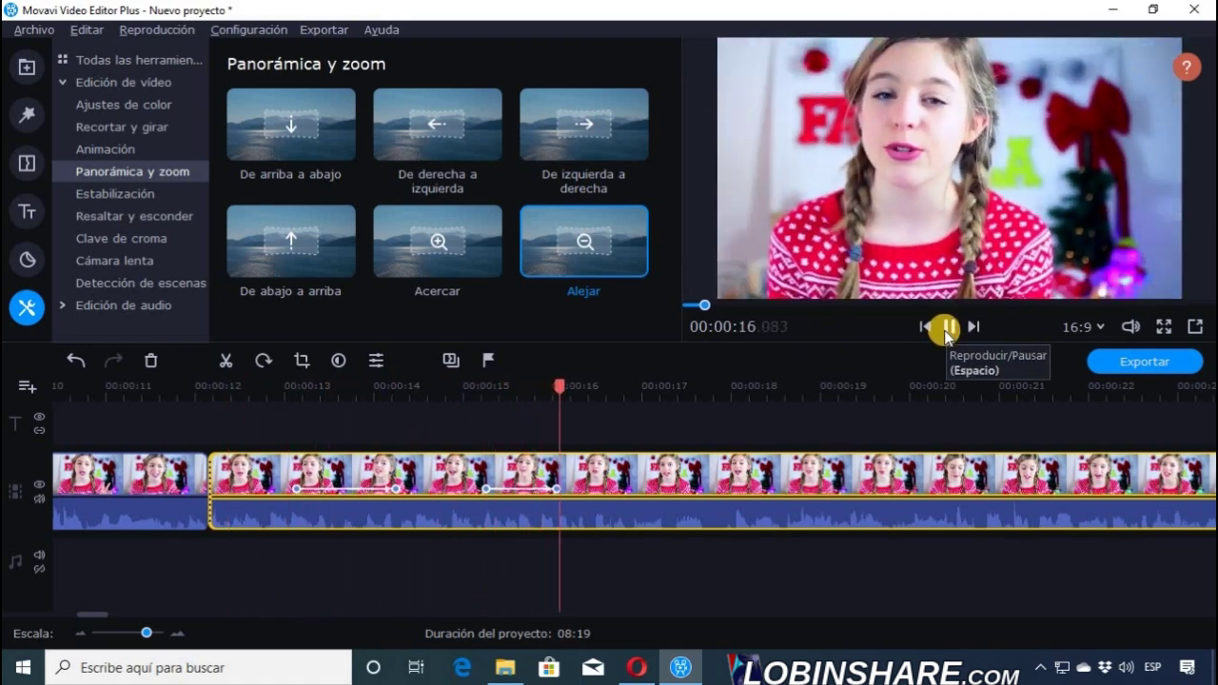
pyautogui.click(946, 329)
# Edit the zoom-in's end keyframe at about 14.2 seconds, moving its frame up over the face and enlarging it slightly.
pyautogui.click(393, 387)
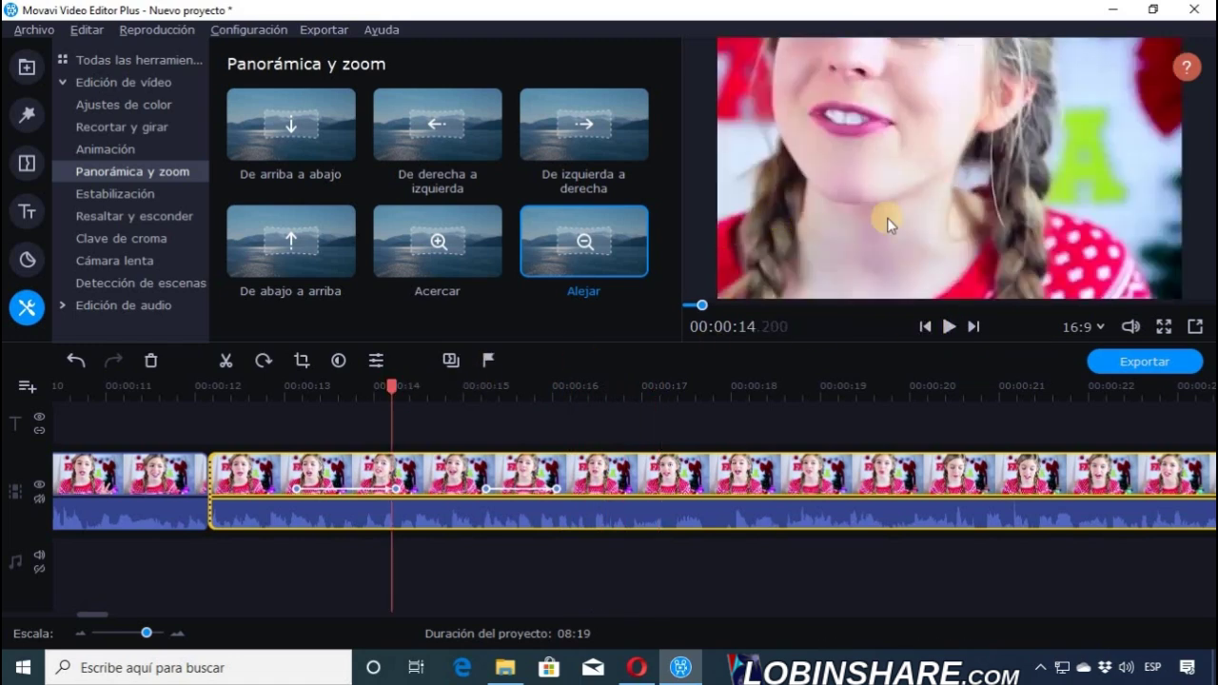
pyautogui.rightClick(396, 487)
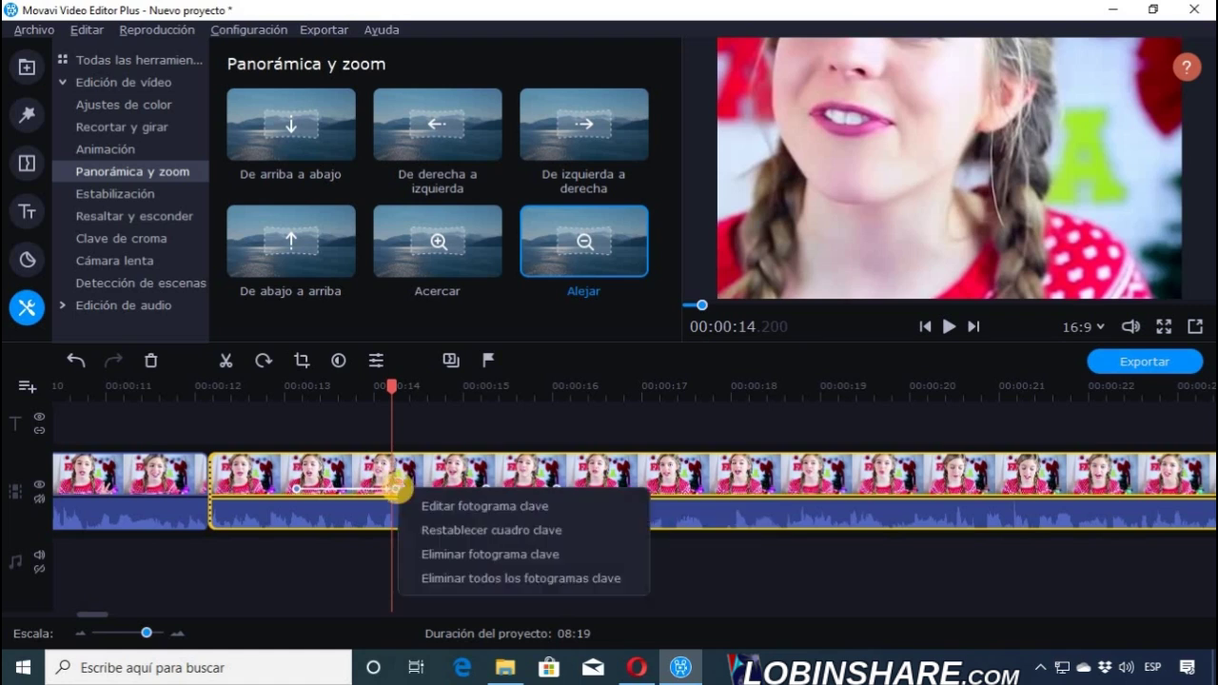
pyautogui.click(419, 504)
pyautogui.moveTo(943, 212); pyautogui.dragTo(899, 153)
pyautogui.moveTo(994, 167); pyautogui.dragTo(1027, 205)
# Replay the second part from near its start to check the reframed zoom.
pyautogui.click(272, 388)
pyautogui.click(228, 388)
pyautogui.click(946, 326)
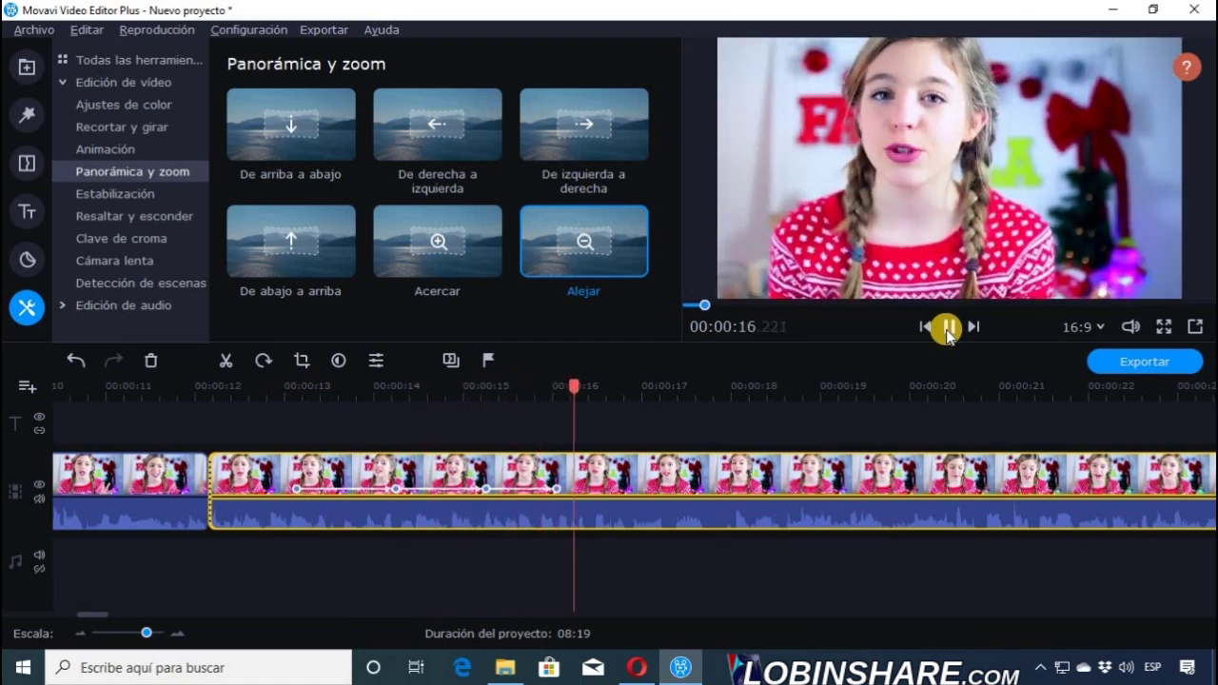
pyautogui.click(948, 328)
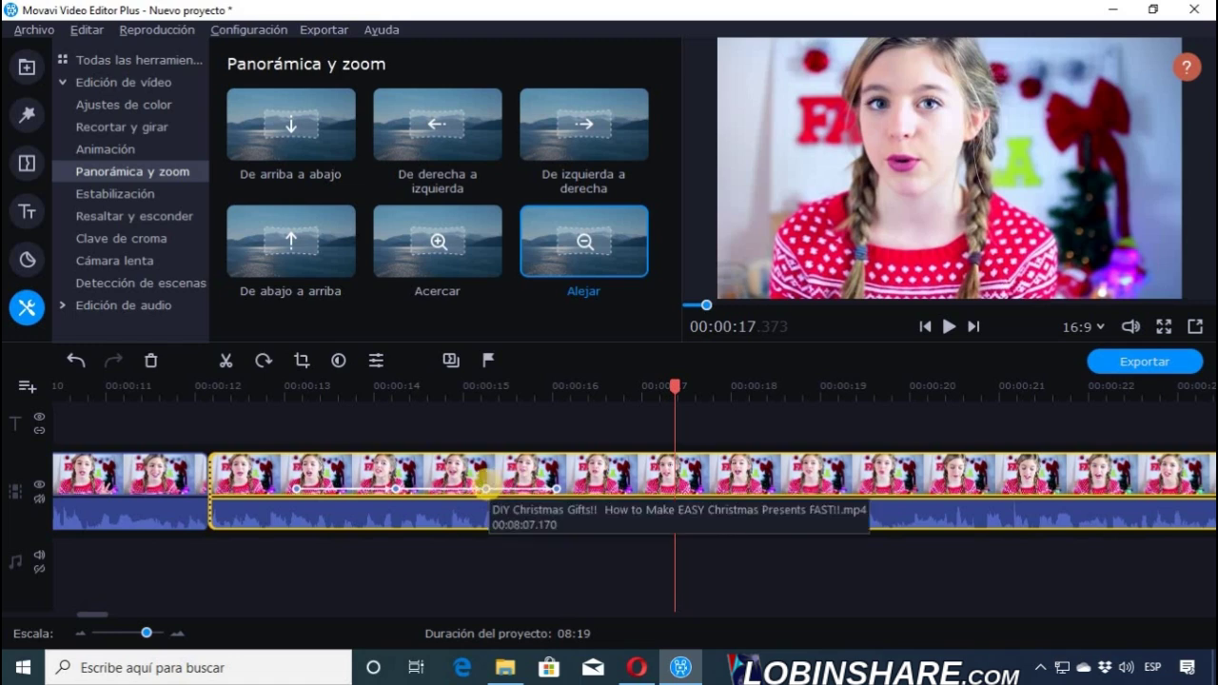
pyautogui.rightClick(486, 492)
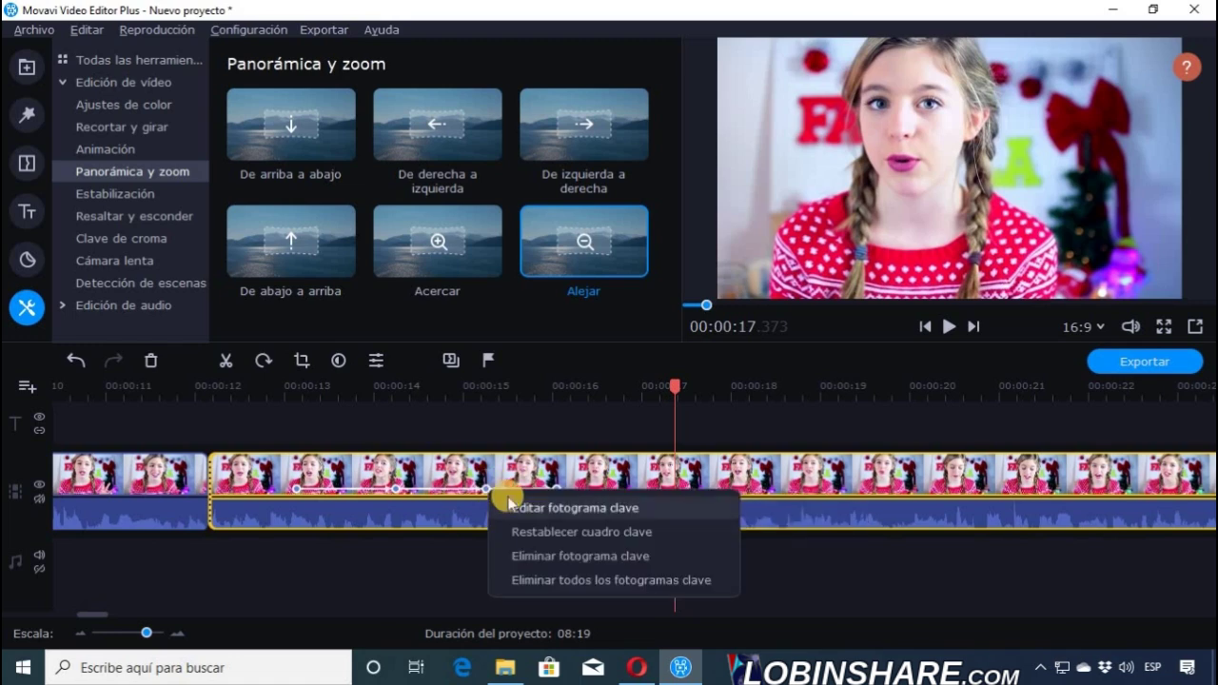
pyautogui.click(731, 464)
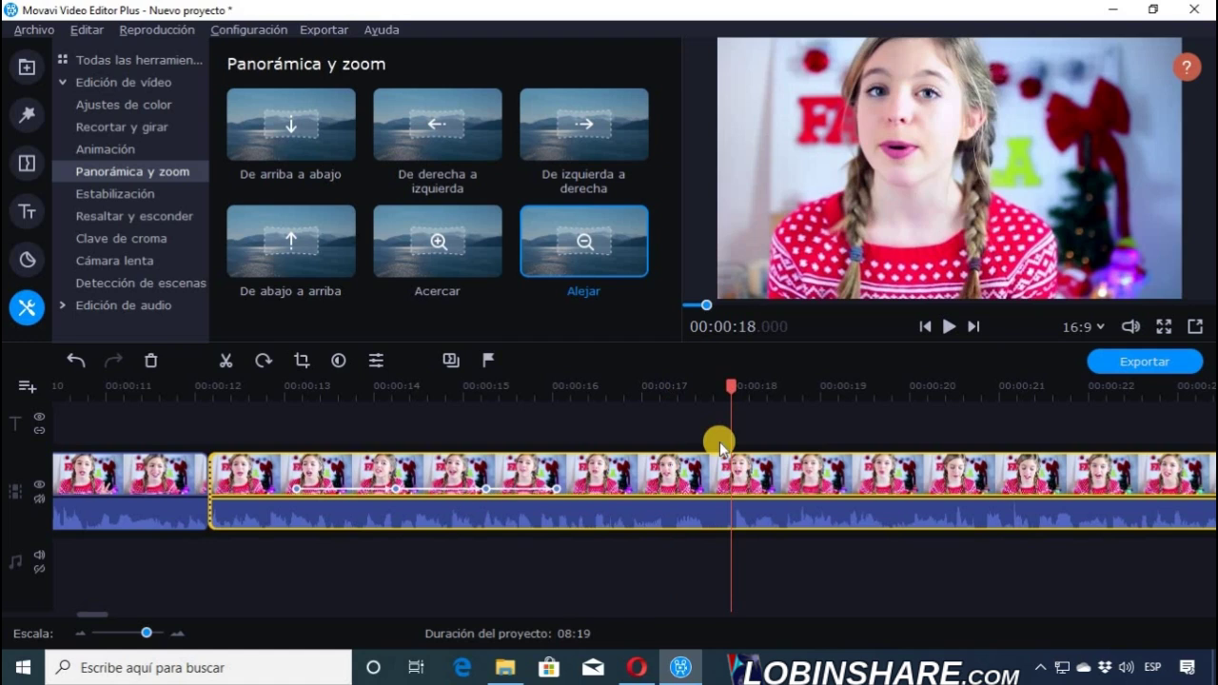